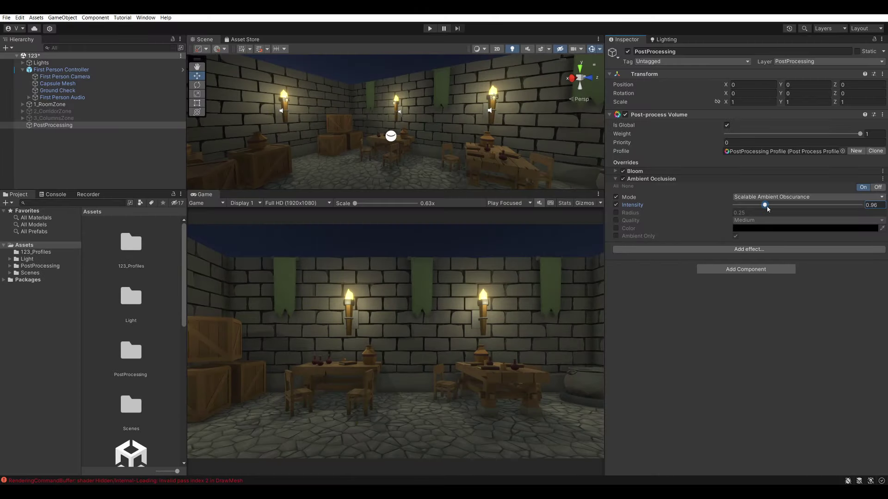
# Tweak the finished profile's ambient occlusion, gamma and vignette smoothness, then walk the player into the corridor volume.
pyautogui.moveTo(765, 206); pyautogui.dragTo(786, 204)
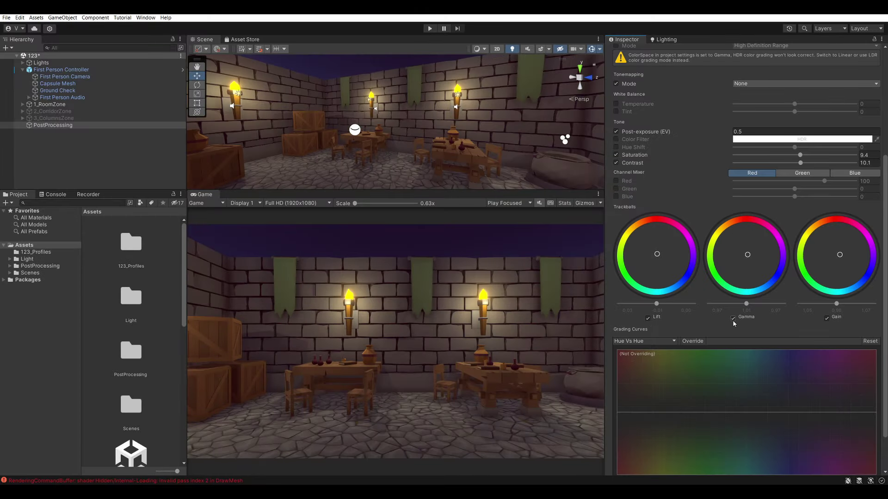
pyautogui.click(733, 318)
pyautogui.click(733, 318)
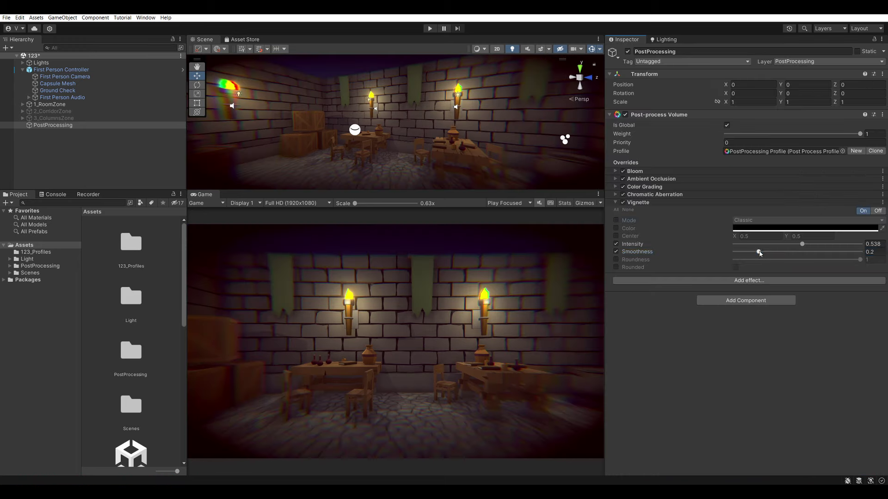
pyautogui.moveTo(786, 252); pyautogui.dragTo(764, 257)
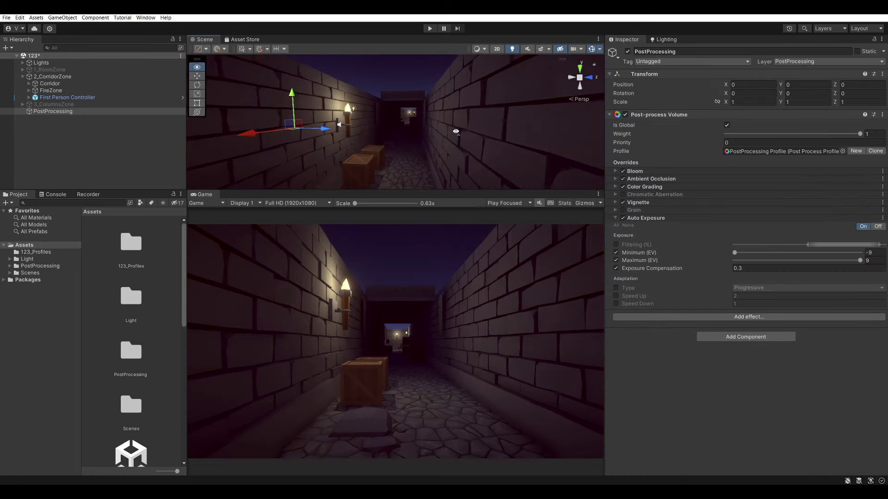
pyautogui.moveTo(468, 135); pyautogui.dragTo(473, 130, button='right')
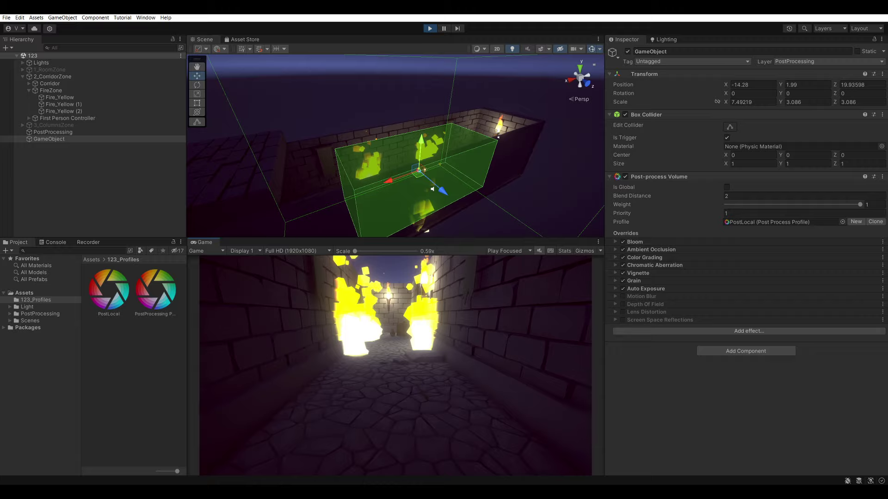
pyautogui.press('w')
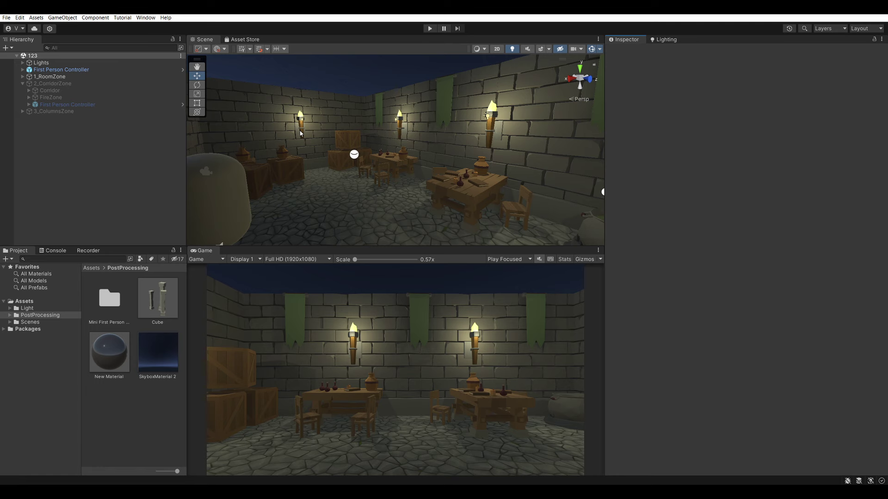
# Find Post Processing 3.2.2 in the Package Manager's Unity Registry list and view its details.
pyautogui.click(145, 18)
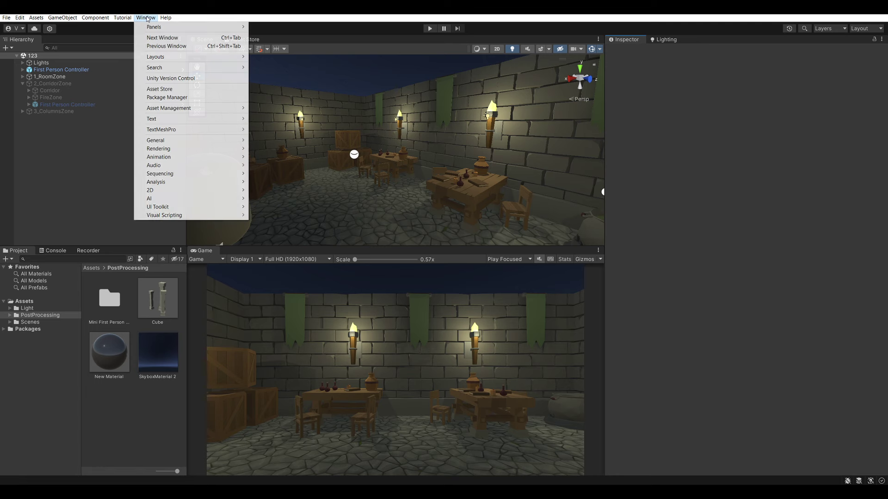
pyautogui.click(167, 97)
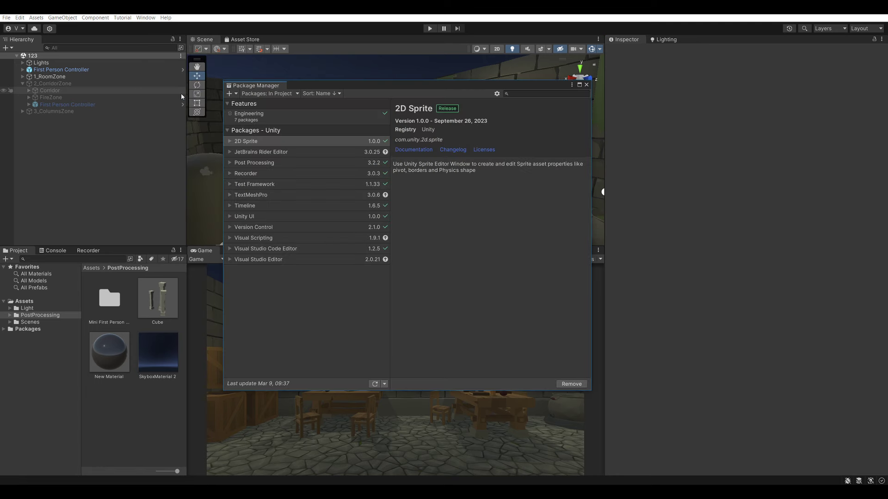
pyautogui.click(275, 95)
pyautogui.click(273, 103)
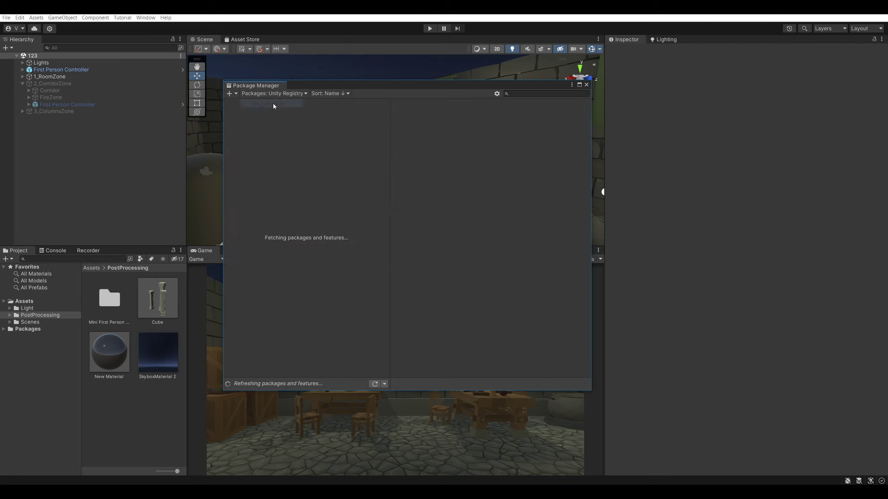
pyautogui.scroll(-5, 328, 160)
pyautogui.scroll(-5, 328, 185)
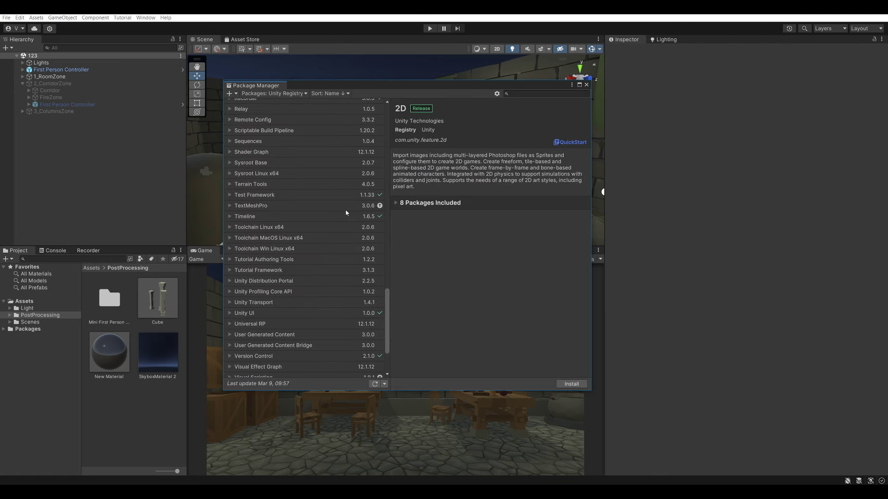
pyautogui.scroll(-5, 304, 197)
pyautogui.click(273, 137)
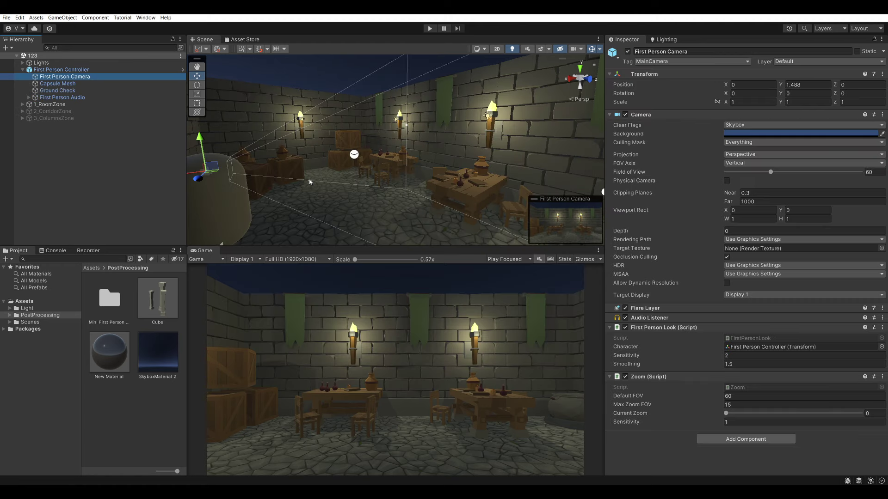
# Collapse the camera's script panels and add a Post-process Layer component to the First Person Camera.
pyautogui.moveTo(309, 181); pyautogui.dragTo(545, 228, button='right')
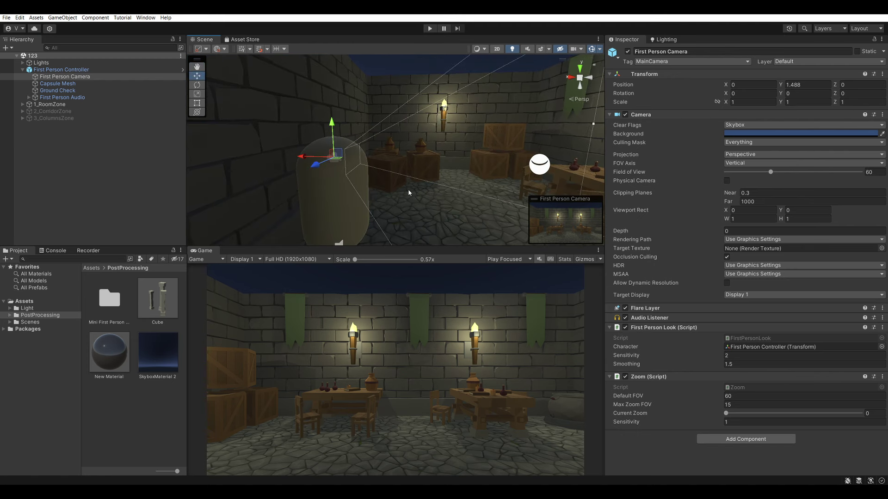
pyautogui.click(656, 377)
pyautogui.click(662, 331)
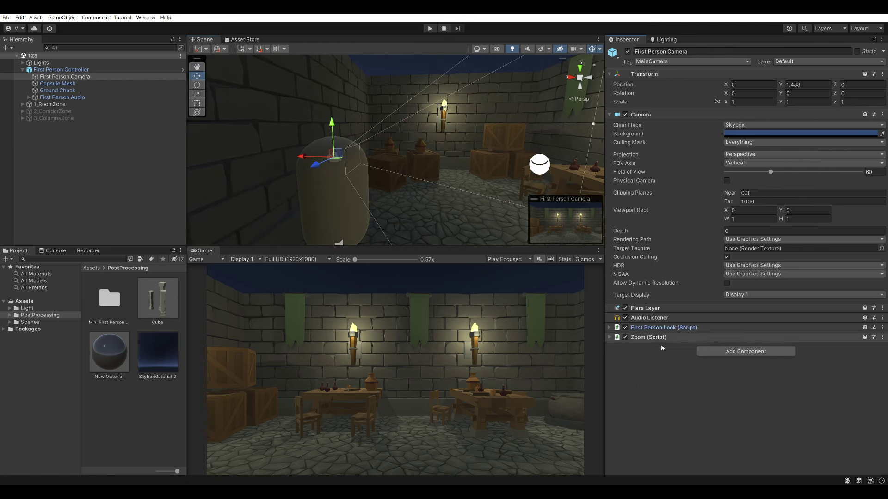
pyautogui.click(758, 352)
pyautogui.write('Post')
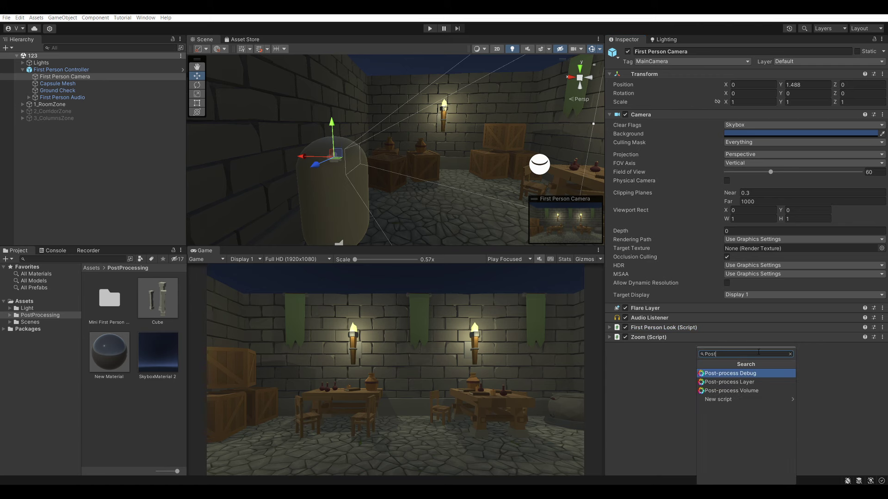
pyautogui.press('Down')
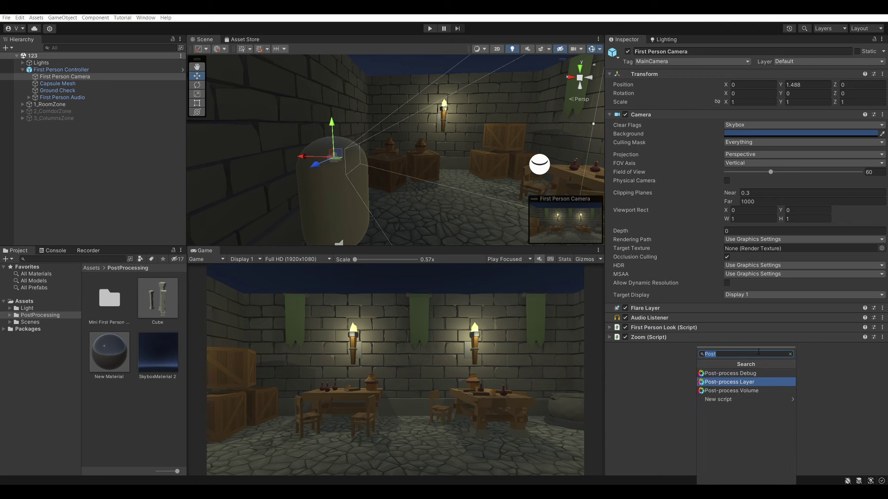
pyautogui.press('Return')
pyautogui.click(641, 114)
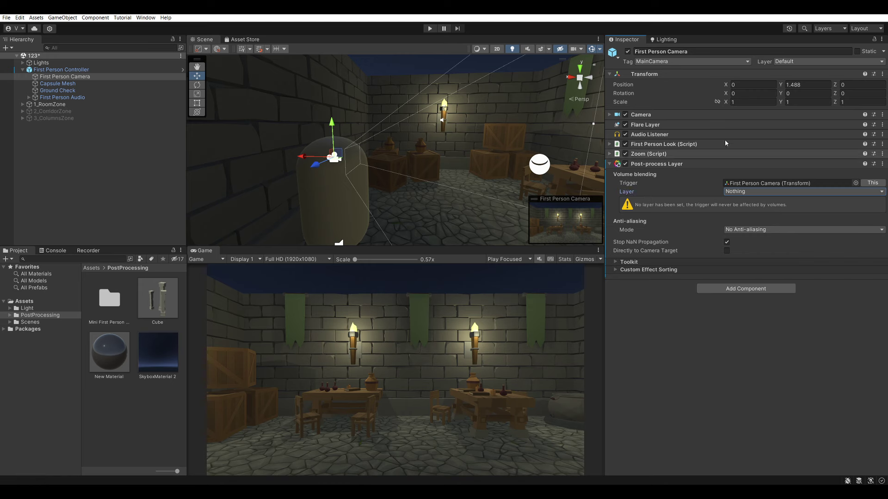
# Confirm the PostProcessing layer exists in Tags & Layers, then set the Post-process Layer's volume layer to PostProcessing.
pyautogui.click(801, 62)
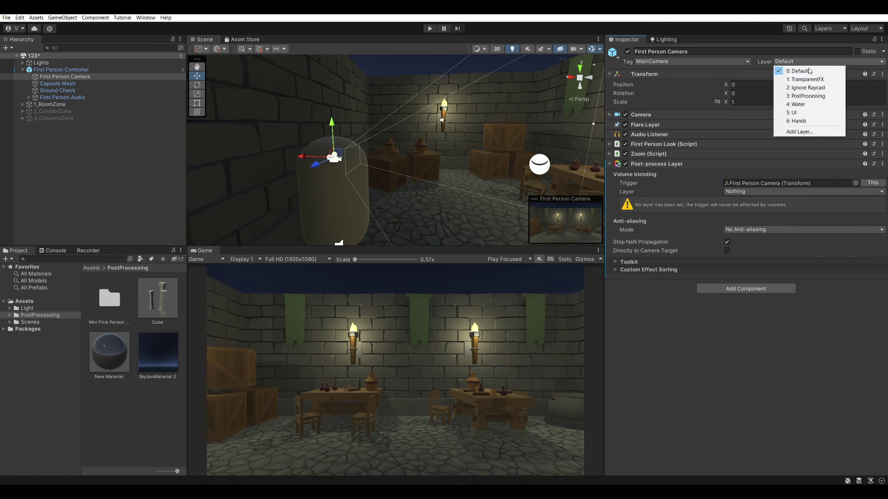
pyautogui.click(799, 131)
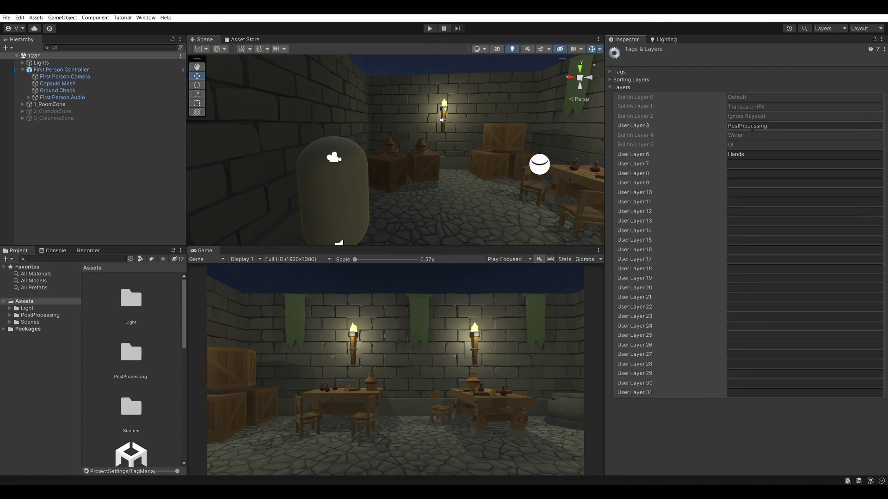
pyautogui.click(727, 126)
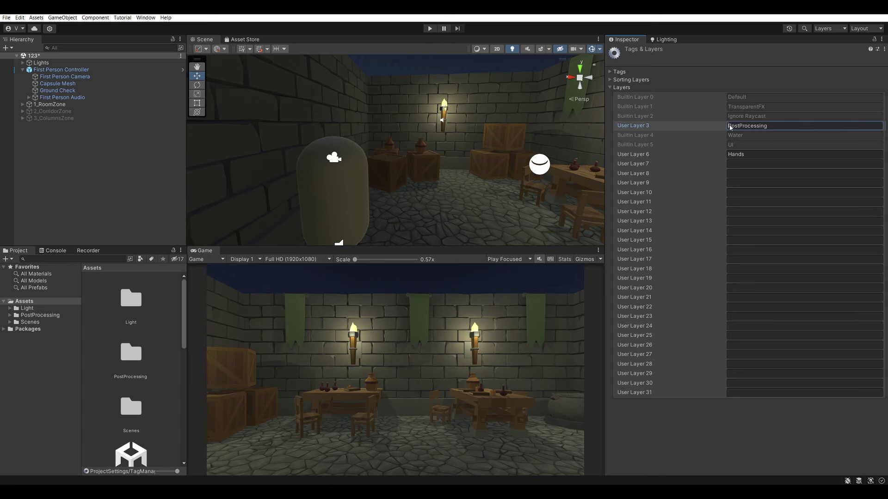
pyautogui.click(785, 126)
pyautogui.click(64, 76)
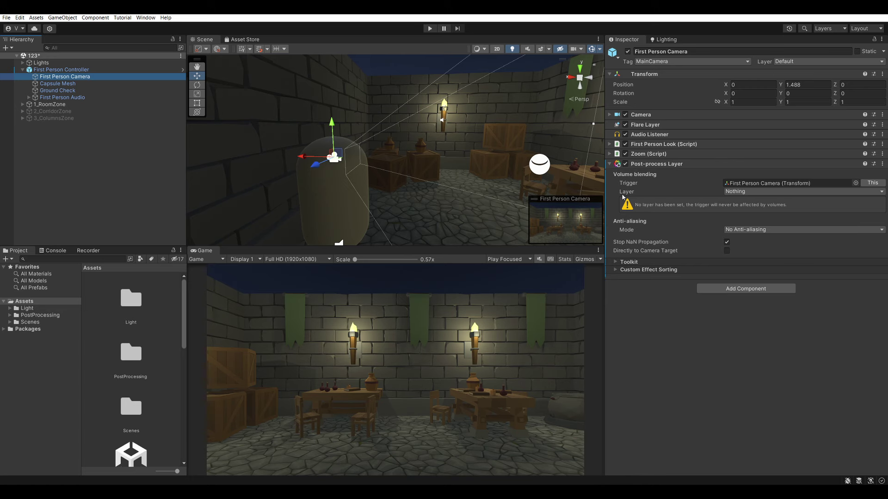
pyautogui.click(727, 192)
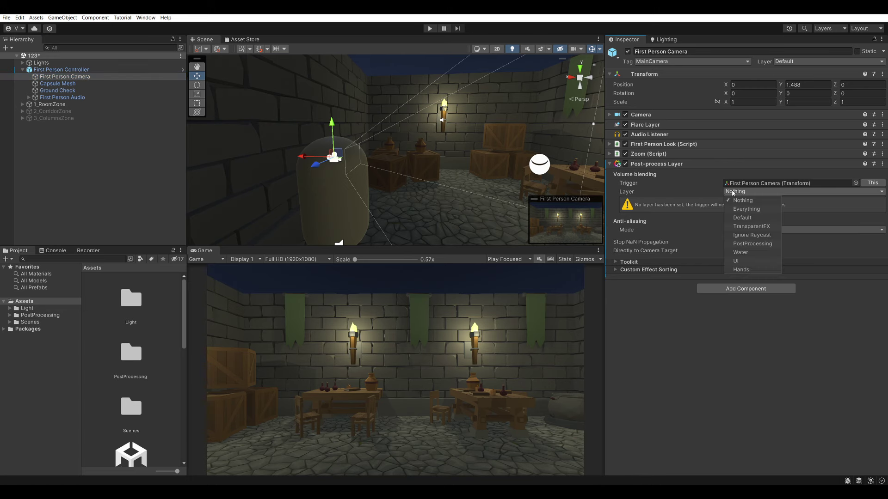
pyautogui.click(747, 245)
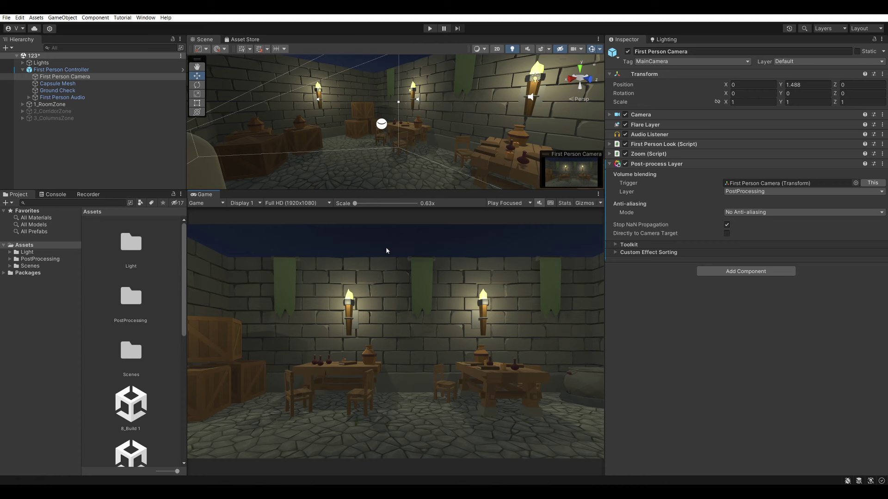
# Switch the Post-process Layer's anti-aliasing to FXAA after checking wall edges in a magnified Game view.
pyautogui.moveTo(356, 205); pyautogui.dragTo(425, 204)
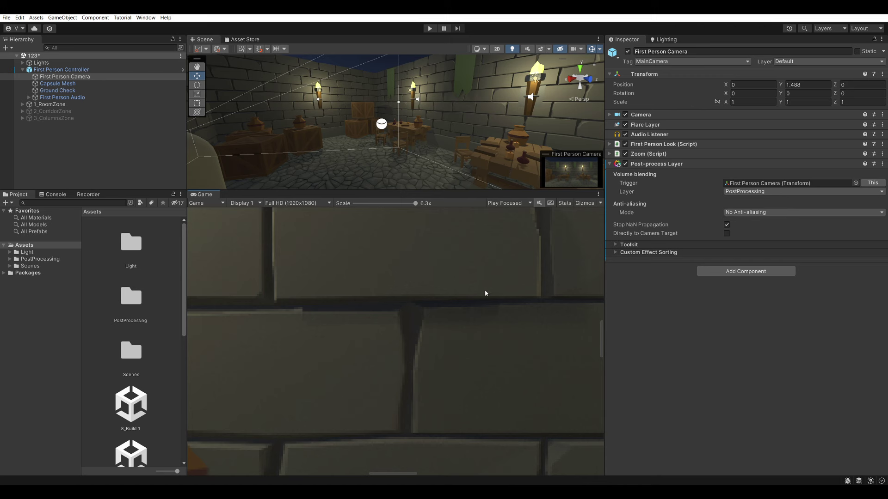
pyautogui.click(758, 213)
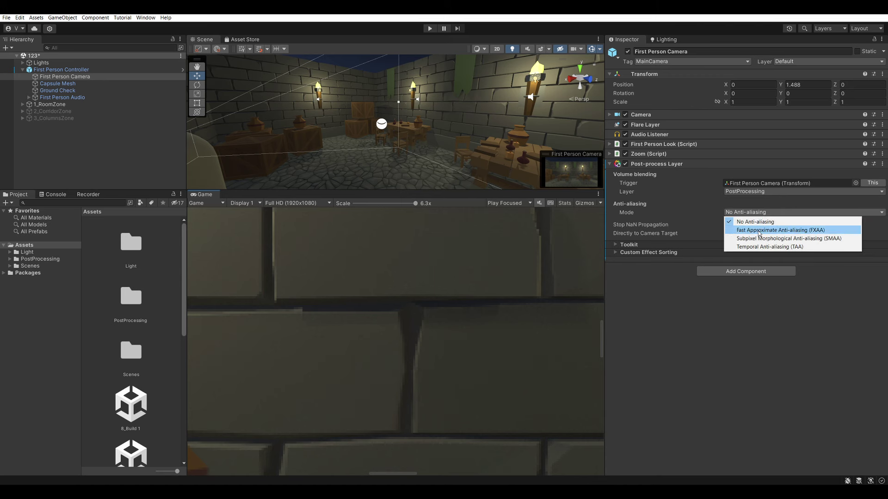
pyautogui.click(755, 233)
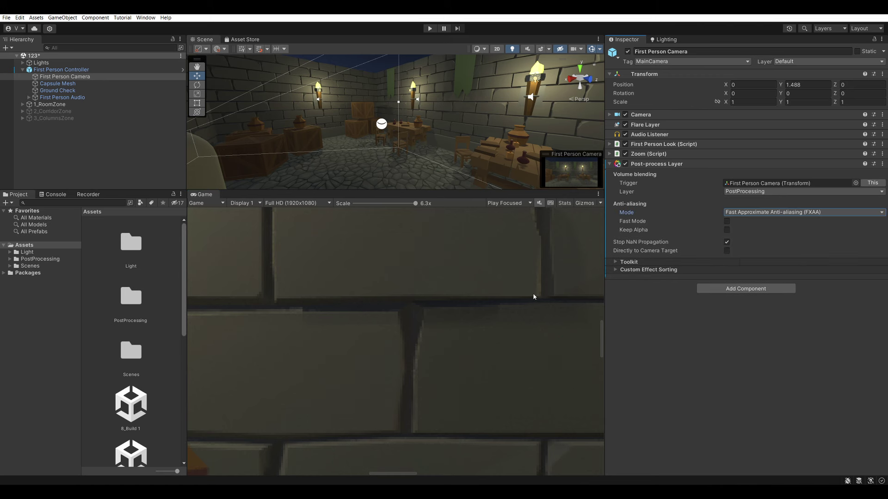
pyautogui.scroll(-10, 433, 317)
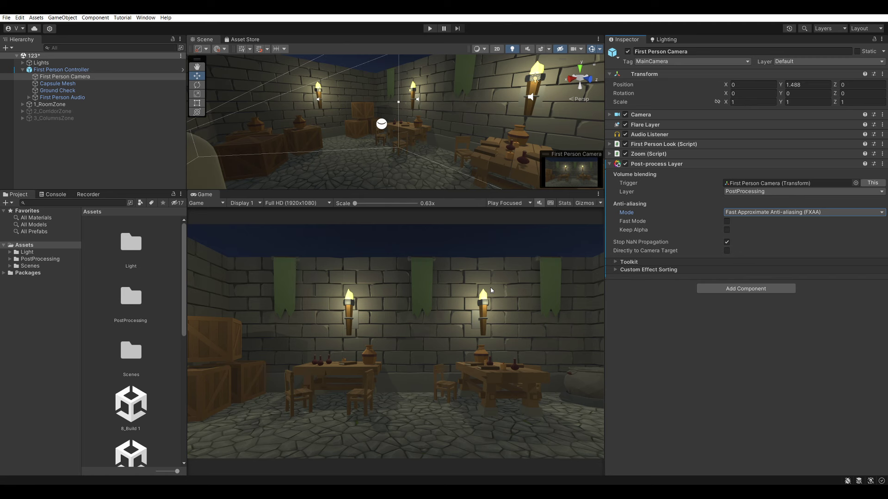
pyautogui.click(77, 131)
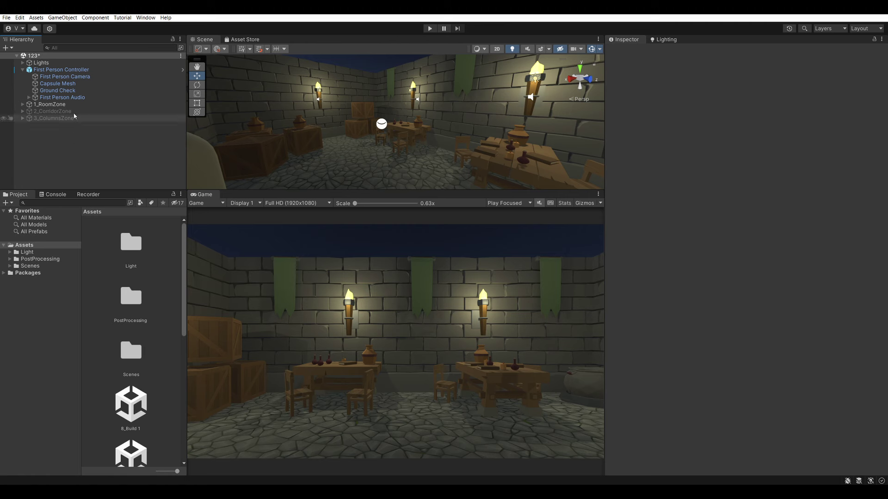
# Create an empty GameObject at the origin named 'PostProcessing'.
pyautogui.click(63, 17)
pyautogui.click(70, 28)
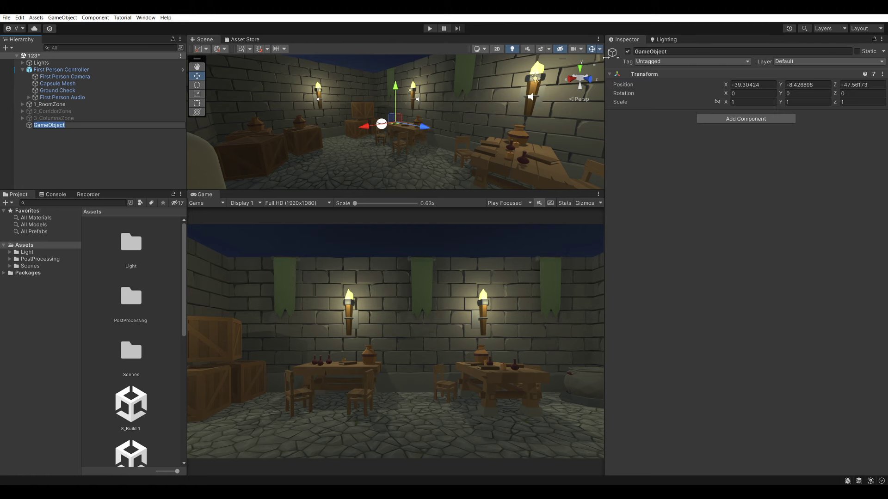
pyautogui.rightClick(657, 76)
pyautogui.click(664, 81)
pyautogui.click(674, 52)
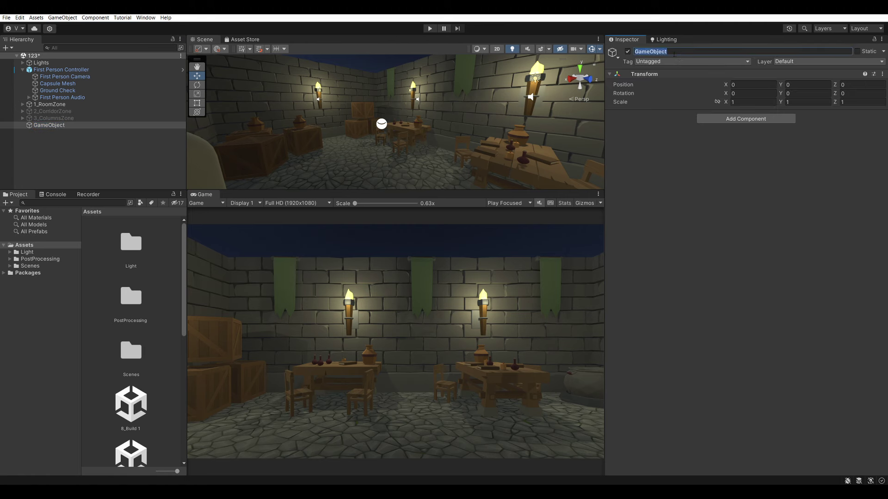
pyautogui.write('PostProce')
pyautogui.write('ssing')
pyautogui.press('Return')
# Put the object on the PostProcessing layer and add a Post-process Volume component.
pyautogui.click(793, 62)
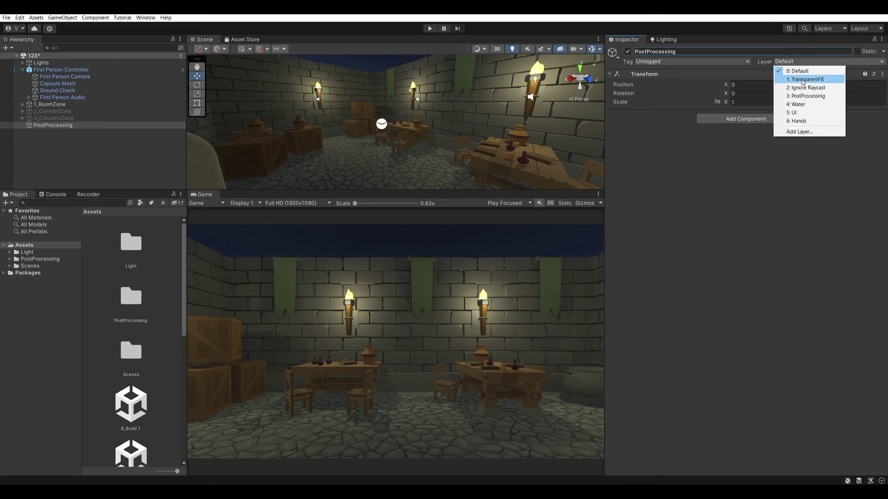
pyautogui.click(801, 97)
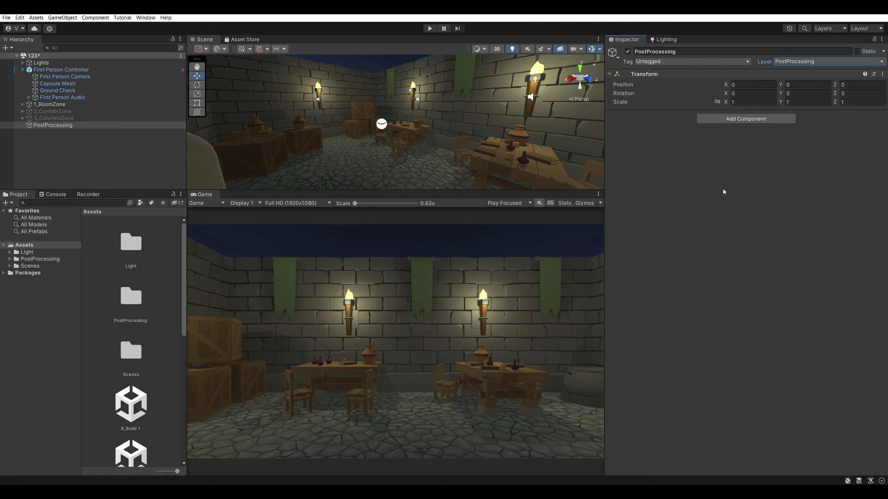
pyautogui.click(744, 119)
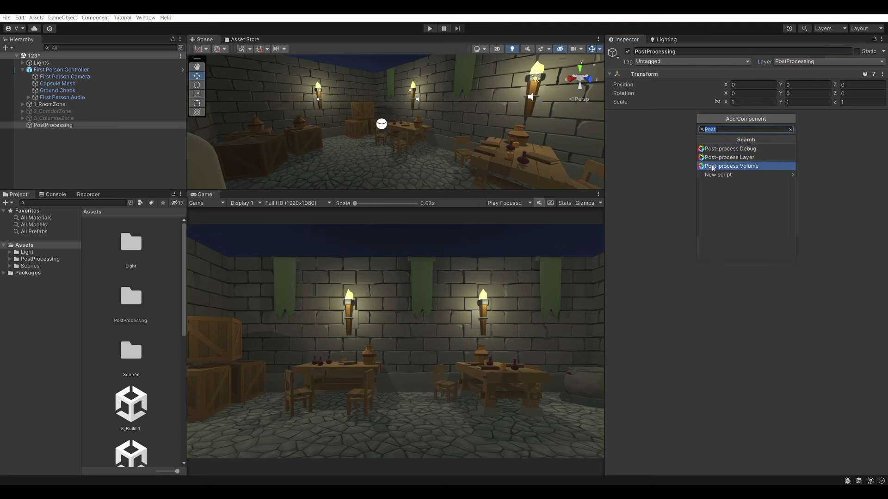
pyautogui.click(737, 167)
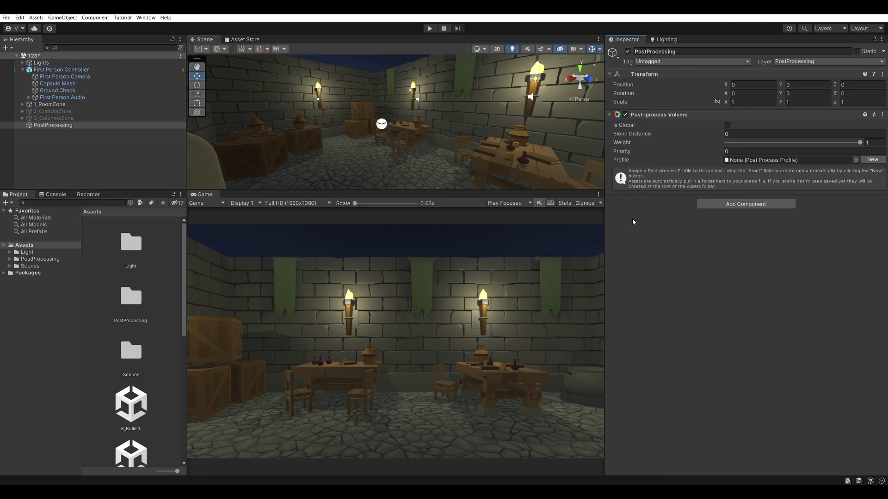
# Make the volume global with a newly created profile and bring up the Unity effects list.
pyautogui.click(727, 126)
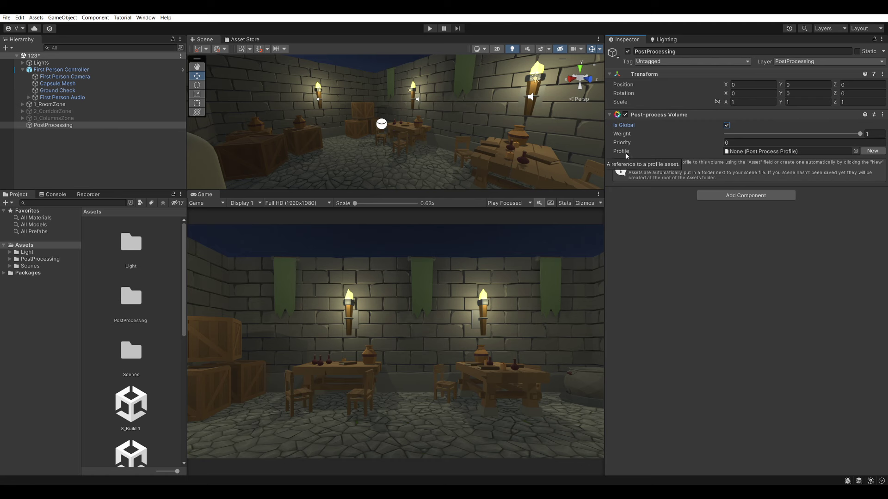
pyautogui.click(872, 151)
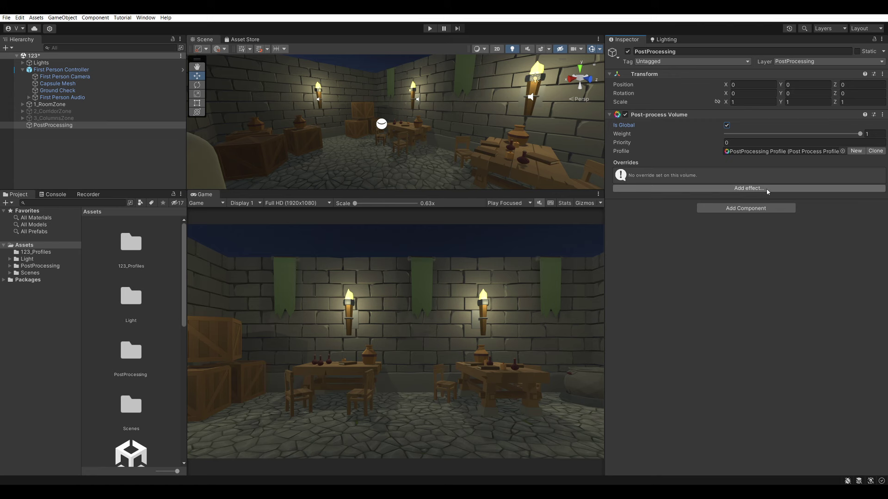
pyautogui.click(769, 189)
pyautogui.moveTo(791, 195)
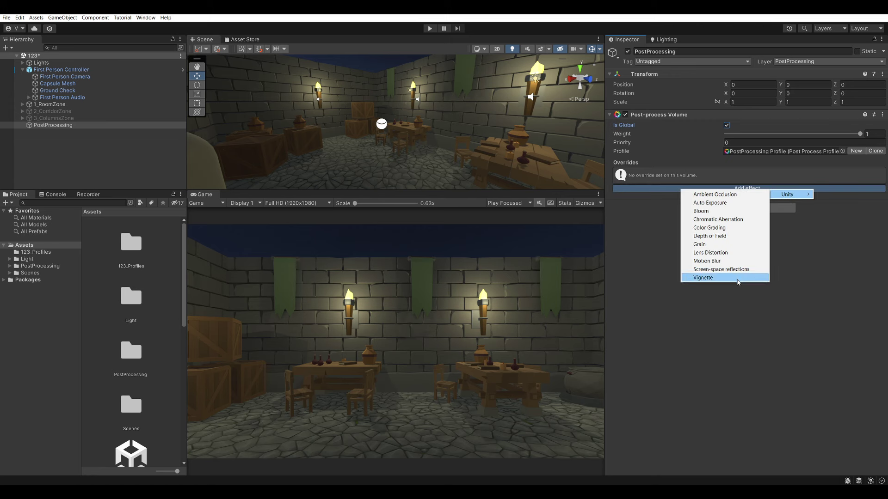
# Add Bloom, enable its Intensity and Threshold overrides, and set Intensity to 1.
pyautogui.click(712, 212)
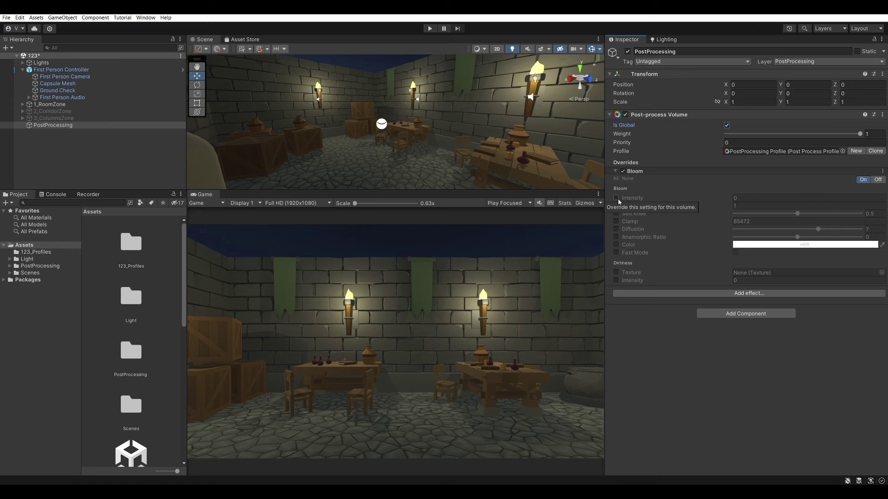
pyautogui.click(615, 197)
pyautogui.click(616, 206)
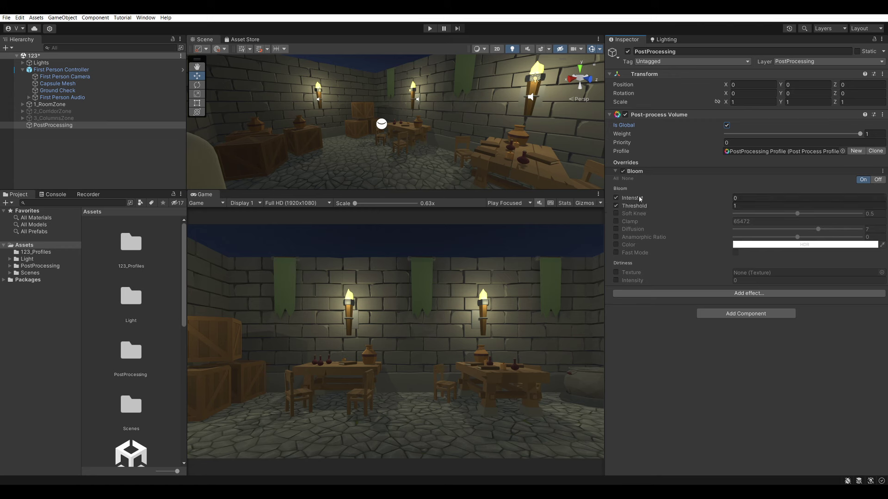
pyautogui.click(753, 198)
pyautogui.write('1')
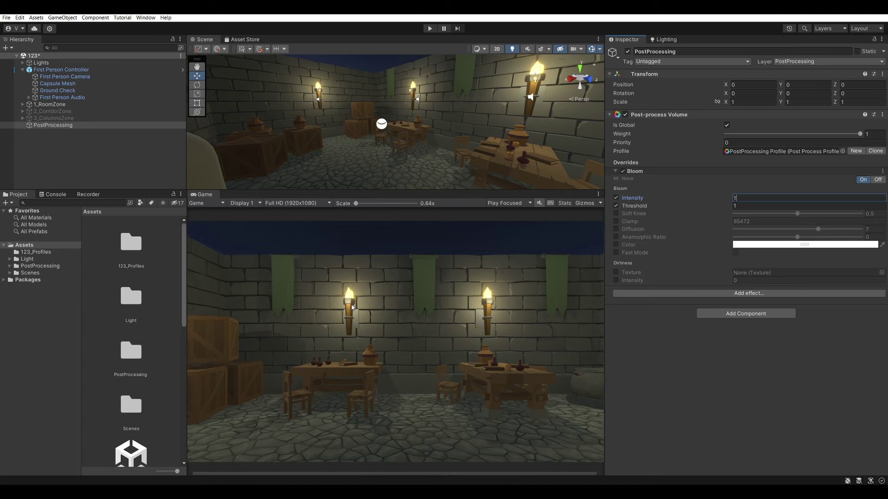
pyautogui.write('2')
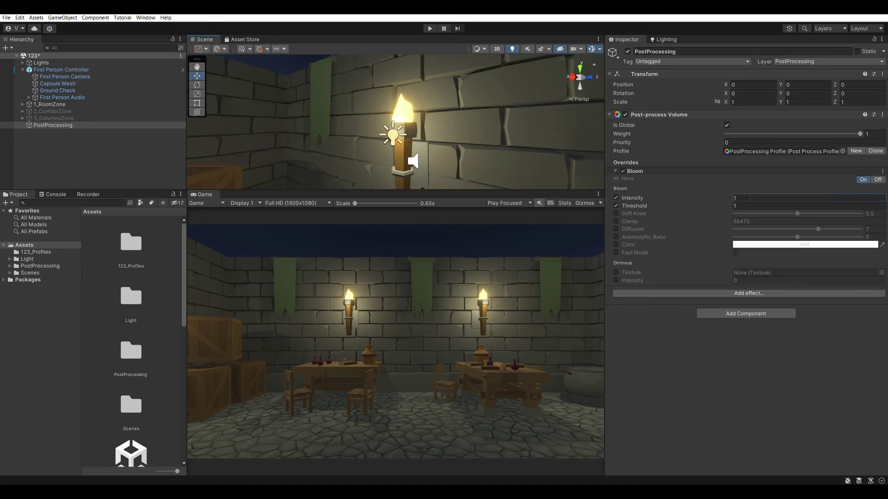
pyautogui.press('BackSpace')
pyautogui.write('3')
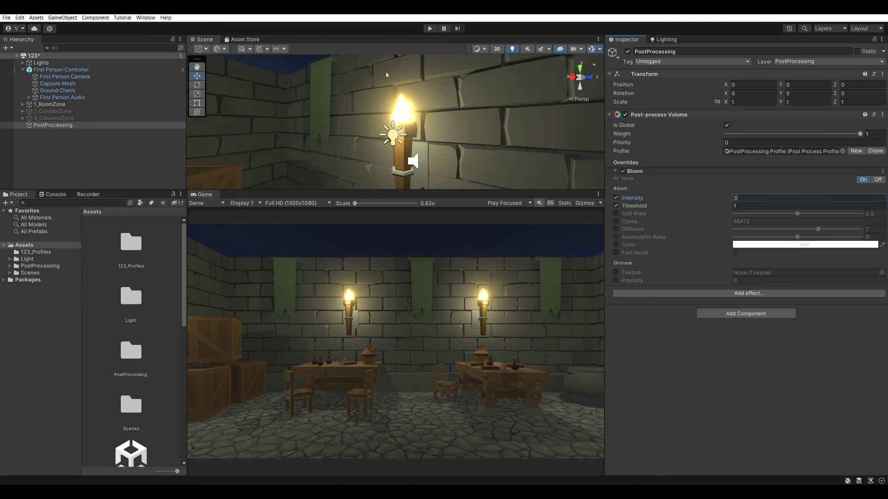
pyautogui.press('BackSpace')
pyautogui.write('1')
pyautogui.press('Return')
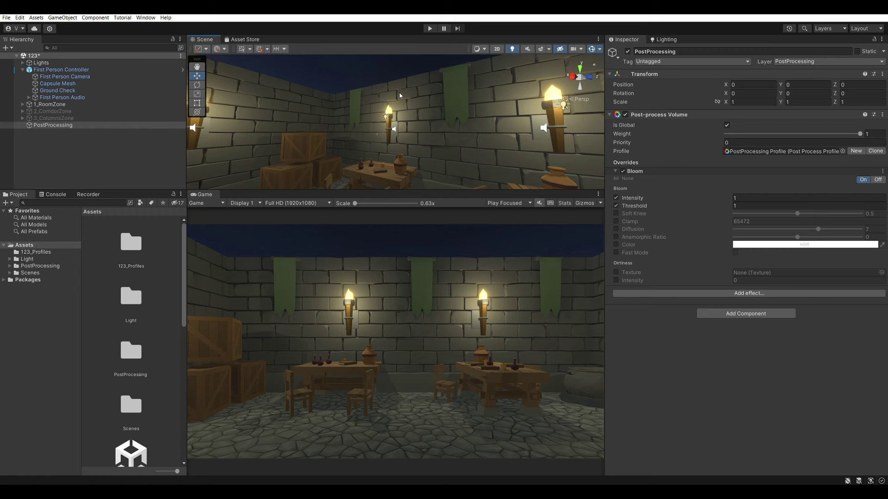
# Lower the Bloom Threshold to 0.9.
pyautogui.moveTo(732, 206); pyautogui.dragTo(724, 210)
pyautogui.write('0.55')
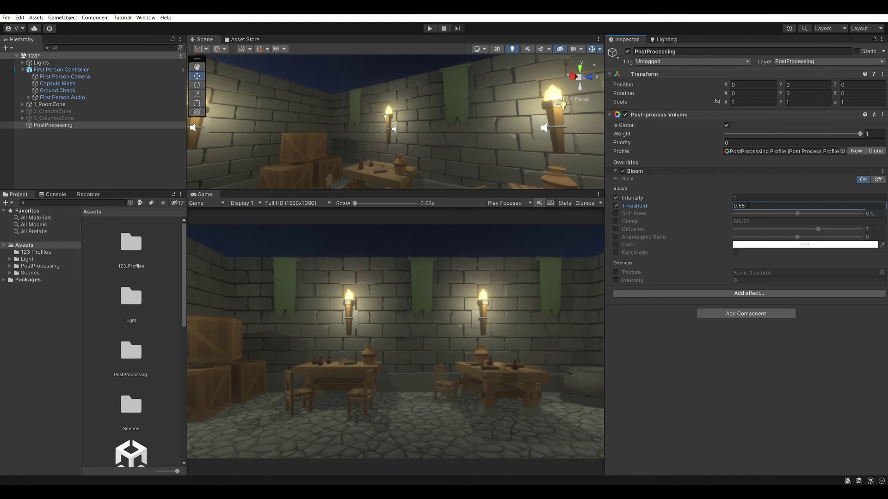
pyautogui.click(749, 206)
pyautogui.write('.9')
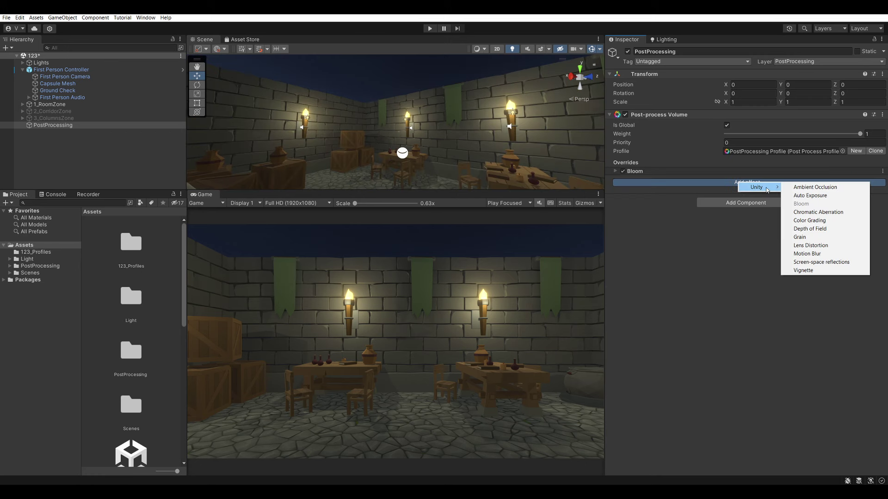
# Add Ambient Occlusion and enable its Mode, Intensity and Thickness Modifier overrides.
pyautogui.click(824, 189)
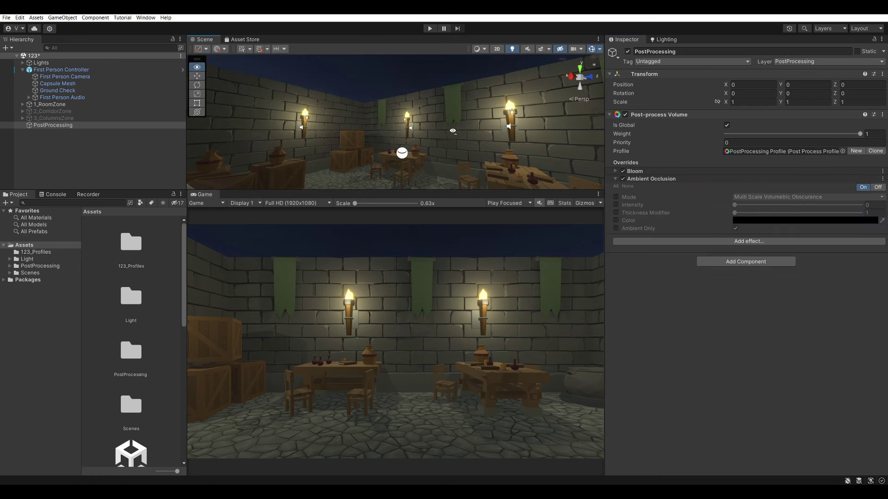
pyautogui.moveTo(450, 145); pyautogui.dragTo(466, 153, button='right')
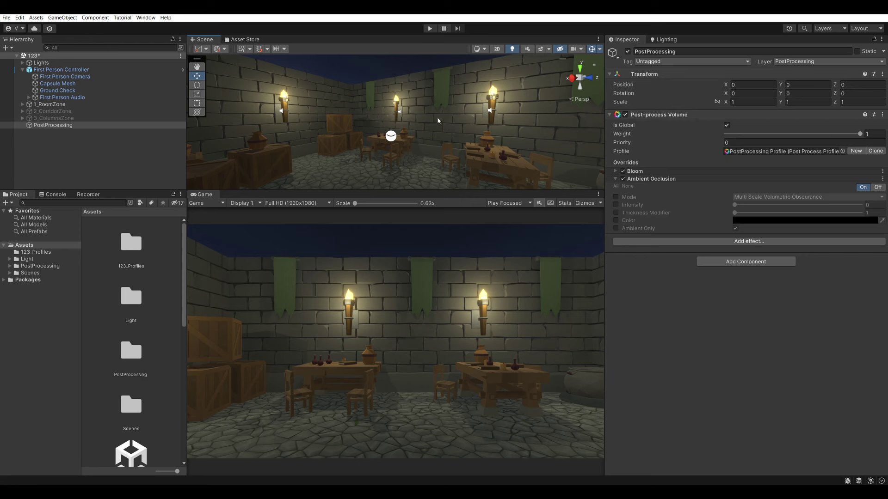
pyautogui.click(616, 197)
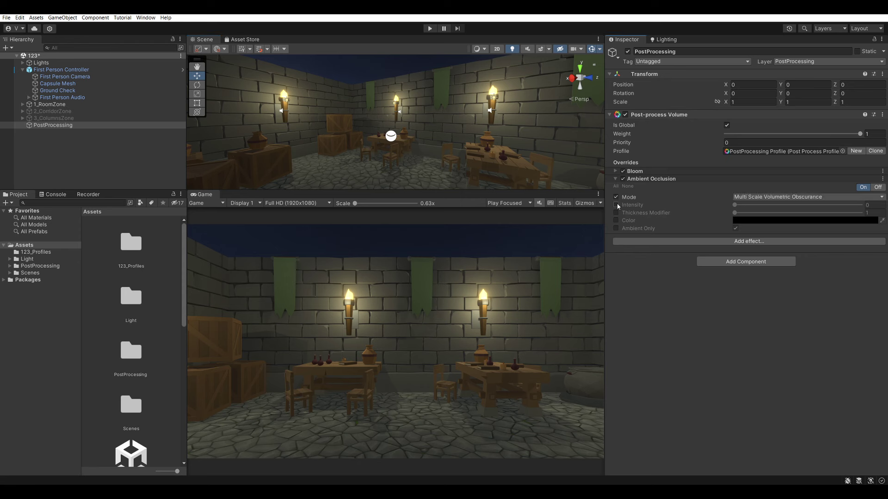
pyautogui.click(616, 205)
pyautogui.click(616, 213)
# Adjust the Ambient Occlusion Intensity slider, settling around 0.21.
pyautogui.moveTo(735, 206)
pyautogui.mouseDown()
pyautogui.moveTo(804, 202)
pyautogui.moveTo(749, 206)
pyautogui.mouseUp()
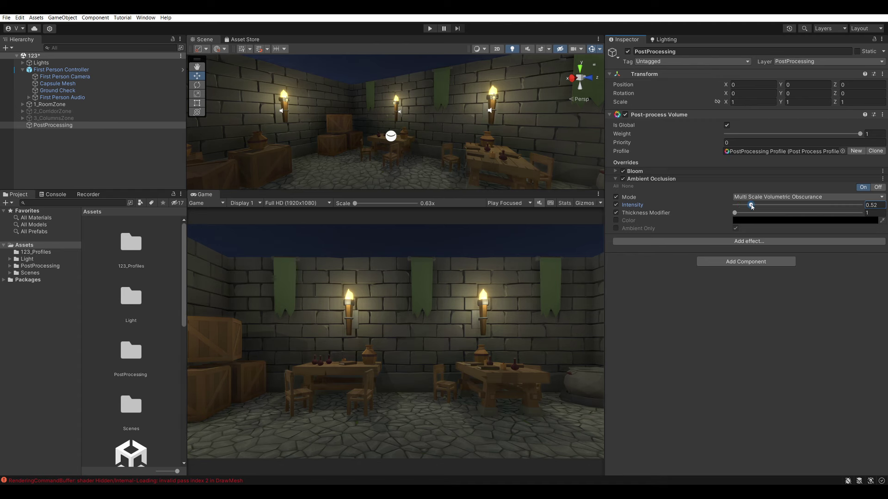
pyautogui.moveTo(751, 207)
pyautogui.mouseDown()
pyautogui.moveTo(840, 207)
pyautogui.moveTo(746, 206)
pyautogui.moveTo(756, 207)
pyautogui.mouseUp()
pyautogui.moveTo(749, 207); pyautogui.dragTo(742, 208)
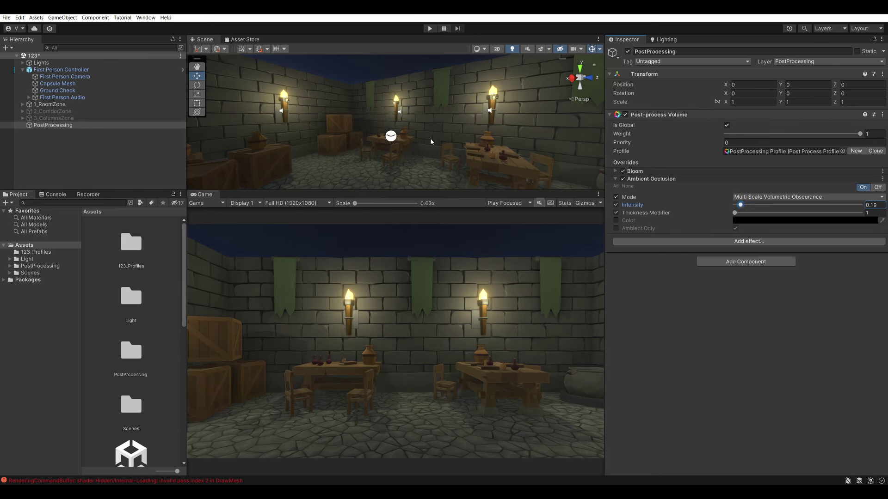
pyautogui.moveTo(740, 205)
pyautogui.mouseDown()
pyautogui.moveTo(761, 208)
pyautogui.moveTo(741, 210)
pyautogui.mouseUp()
pyautogui.click(763, 199)
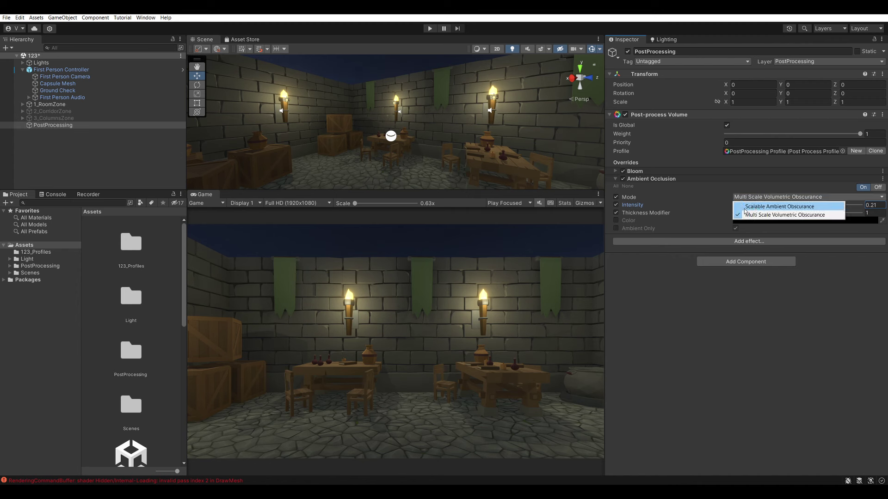
# Switch Ambient Occlusion to Scalable Ambient Obscurance at Intensity 0.79, toggling it off and on to compare.
pyautogui.click(754, 208)
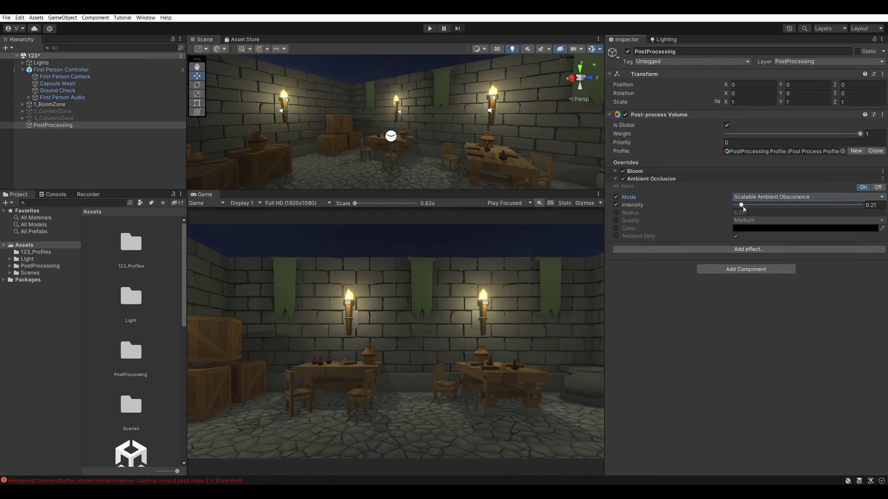
pyautogui.moveTo(742, 205)
pyautogui.mouseDown()
pyautogui.moveTo(789, 211)
pyautogui.moveTo(748, 214)
pyautogui.moveTo(761, 213)
pyautogui.mouseUp()
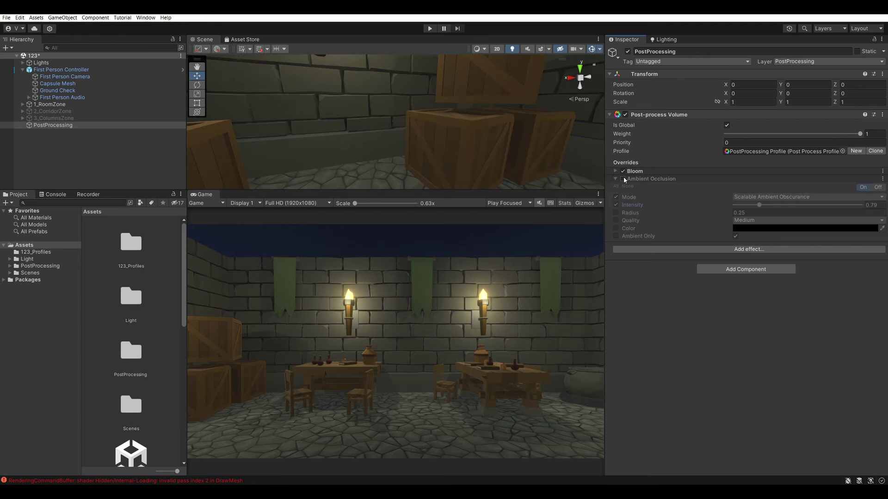
pyautogui.click(623, 179)
pyautogui.click(622, 179)
pyautogui.moveTo(370, 120)
pyautogui.mouseDown(button='right')
pyautogui.moveTo(395, 103)
pyautogui.moveTo(369, 104)
pyautogui.mouseUp(button='right')
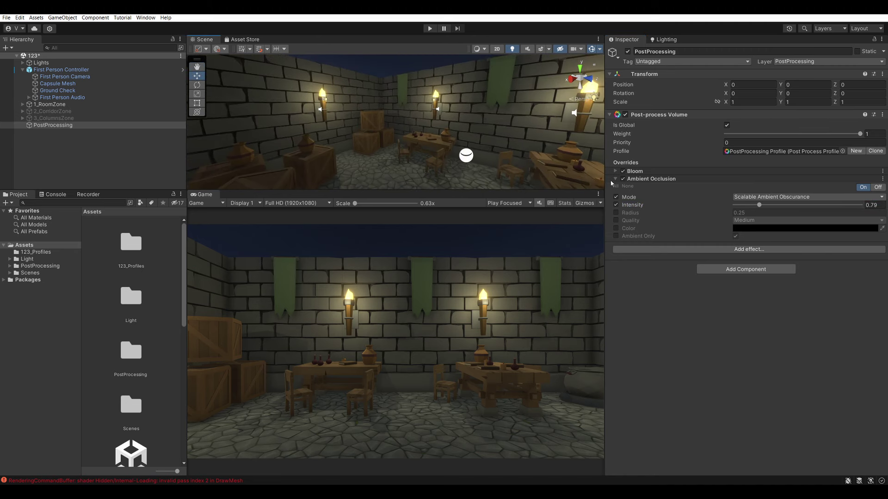
pyautogui.click(623, 179)
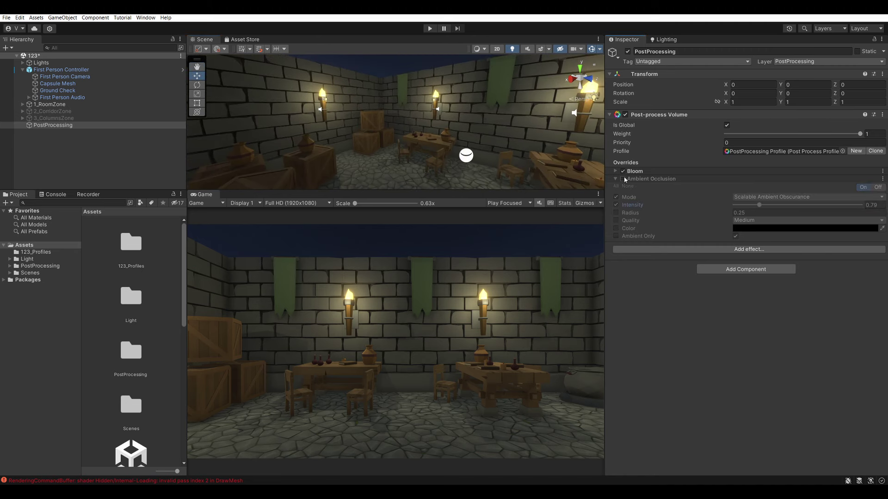
pyautogui.click(623, 179)
pyautogui.click(623, 179)
pyautogui.click(623, 179)
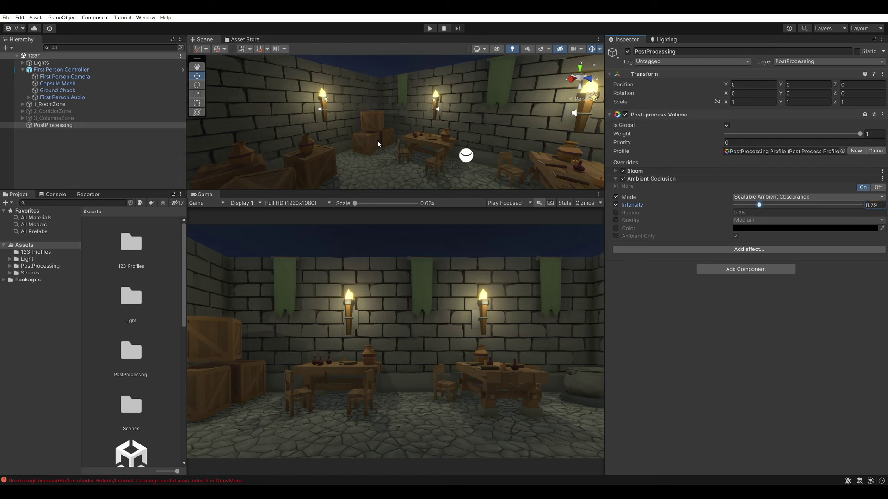
pyautogui.moveTo(440, 141)
pyautogui.mouseDown(button='right')
pyautogui.moveTo(420, 142)
pyautogui.moveTo(416, 152)
pyautogui.mouseUp(button='right')
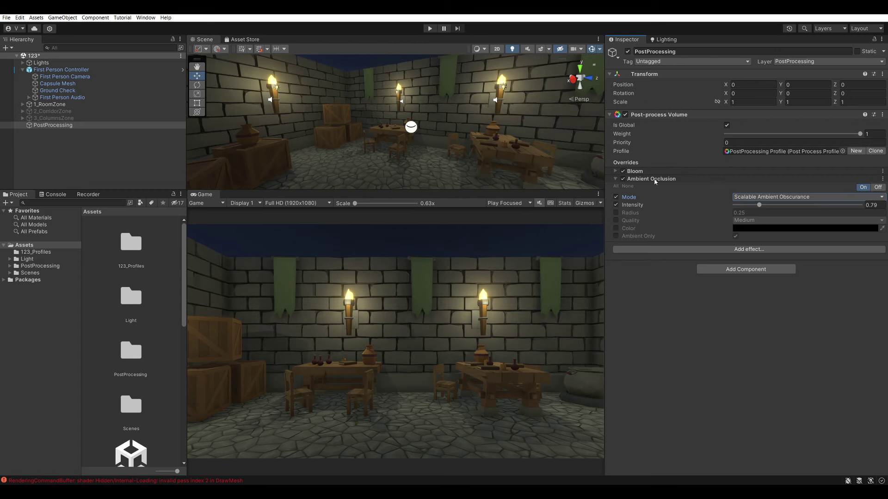
# Check the Ambient Occlusion mode list, then scroll through the profile to Color Grading.
pyautogui.click(758, 200)
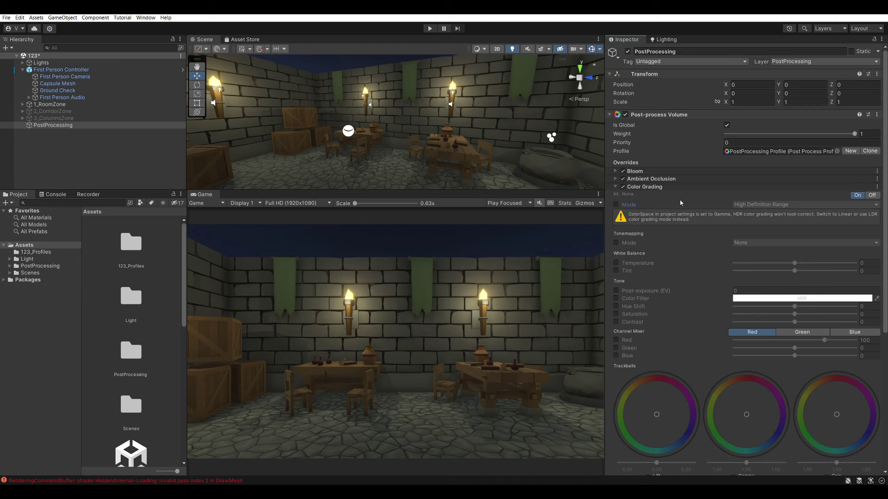
pyautogui.scroll(-3, 680, 203)
pyautogui.scroll(-3, 706, 310)
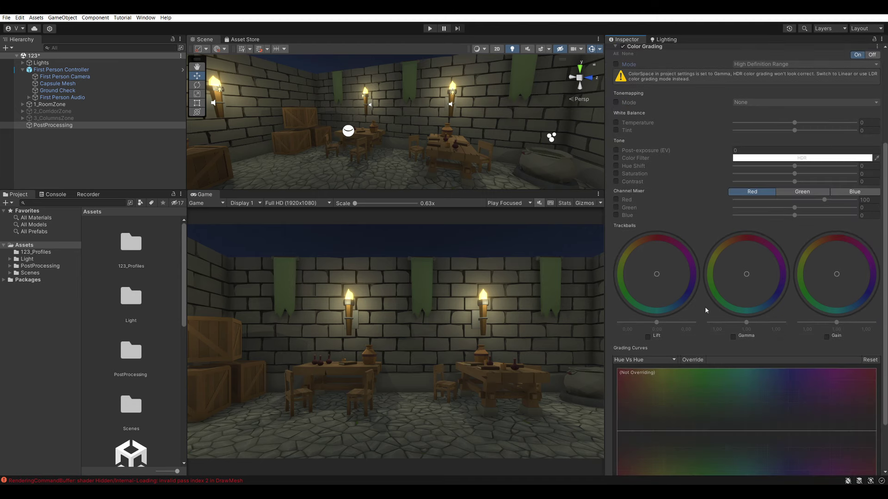
pyautogui.scroll(-3, 811, 290)
pyautogui.scroll(6, 786, 256)
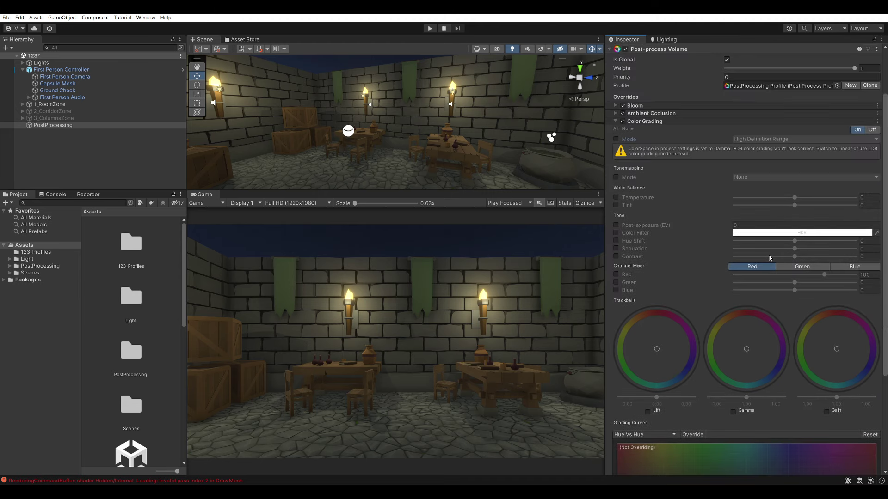
pyautogui.scroll(1, 677, 234)
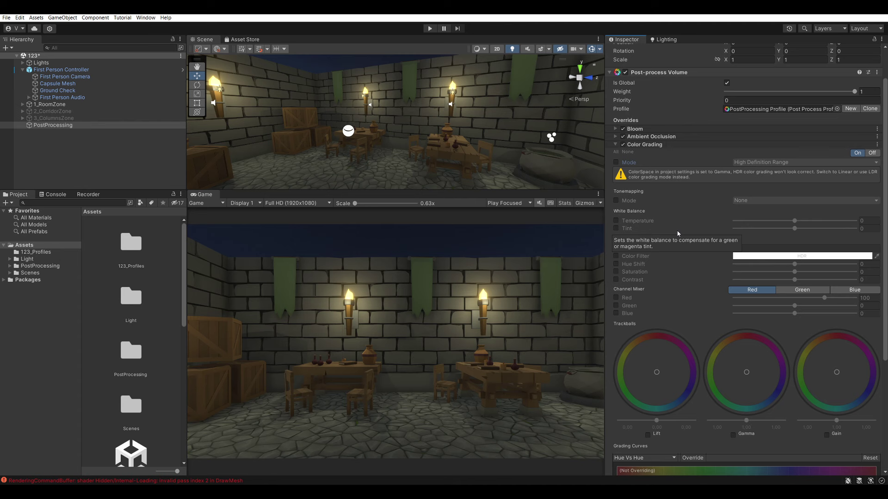
# Override Tonemapping, compare Neutral, ACES and Custom, set it to None; enable Temperature and Tint overrides.
pyautogui.click(616, 201)
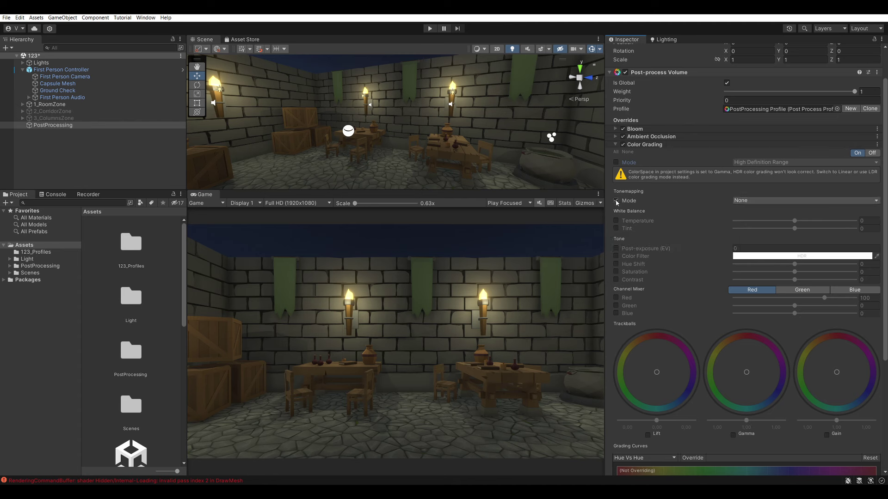
pyautogui.click(772, 201)
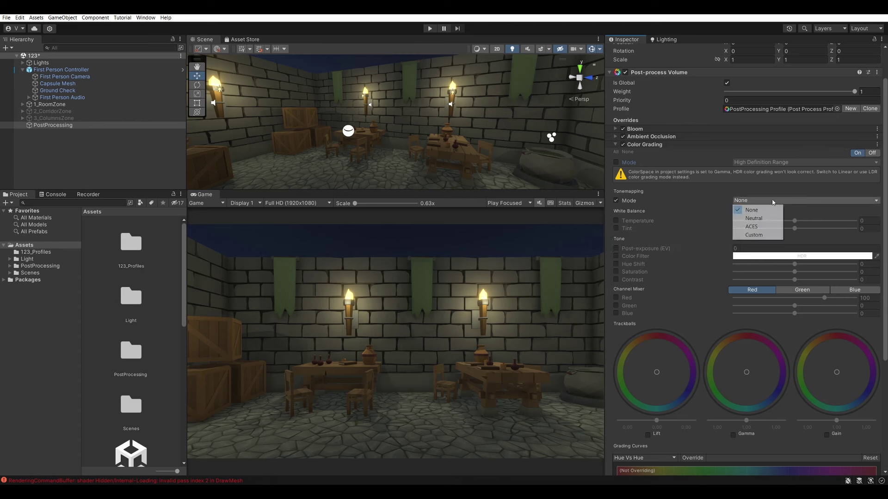
pyautogui.click(754, 218)
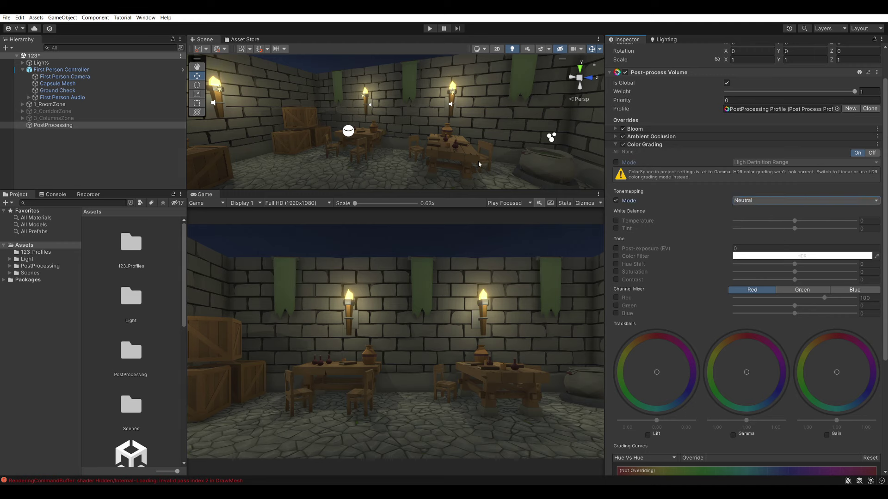
pyautogui.moveTo(478, 161)
pyautogui.mouseDown(button='right')
pyautogui.moveTo(427, 135)
pyautogui.moveTo(737, 221)
pyautogui.mouseUp(button='right')
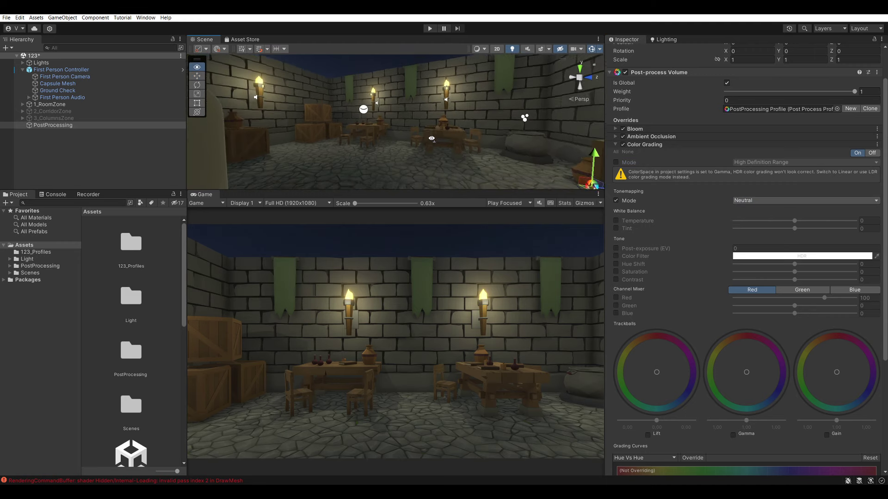
pyautogui.click(769, 201)
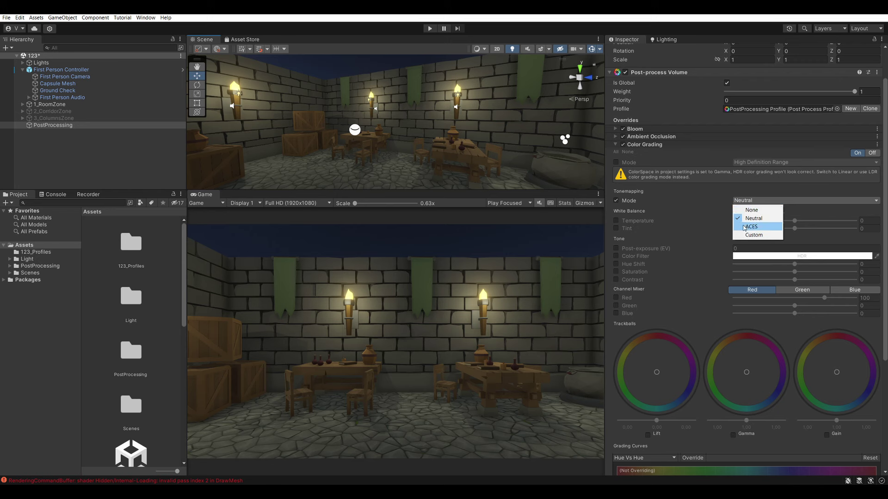
pyautogui.click(751, 227)
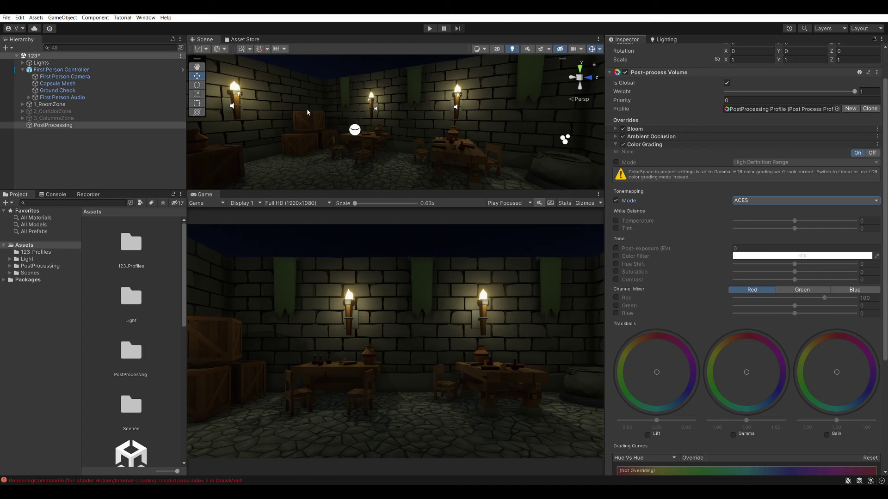
pyautogui.click(763, 201)
pyautogui.click(752, 233)
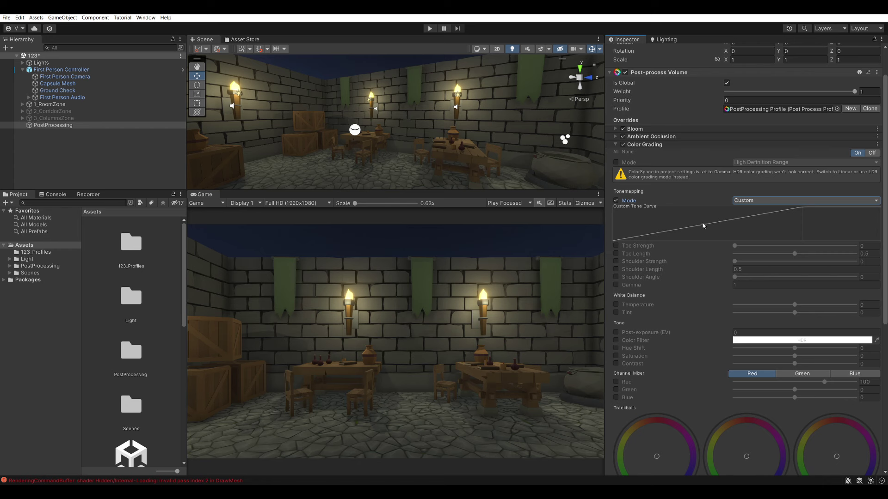
pyautogui.click(750, 201)
pyautogui.click(750, 209)
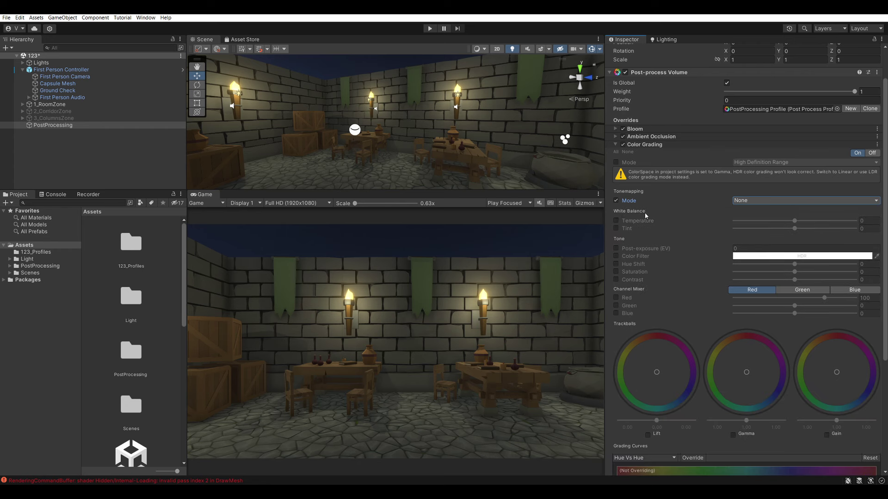
pyautogui.click(615, 220)
pyautogui.click(616, 228)
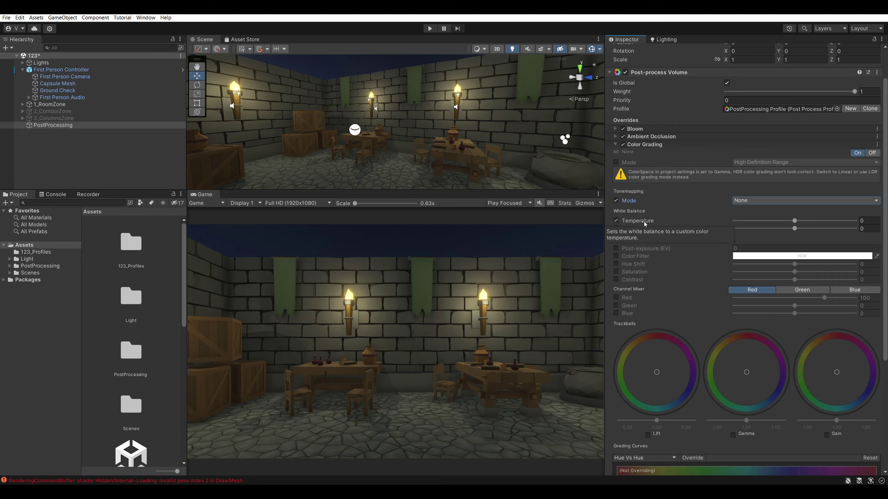
# Try a warmer white balance Temperature and undo it, then enable and adjust Post-exposure.
pyautogui.moveTo(797, 224)
pyautogui.mouseDown()
pyautogui.moveTo(859, 222)
pyautogui.moveTo(751, 222)
pyautogui.moveTo(793, 229)
pyautogui.moveTo(751, 229)
pyautogui.moveTo(823, 230)
pyautogui.mouseUp()
pyautogui.hotkey('ctrl', 'z')
pyautogui.hotkey('ctrl', 'z')
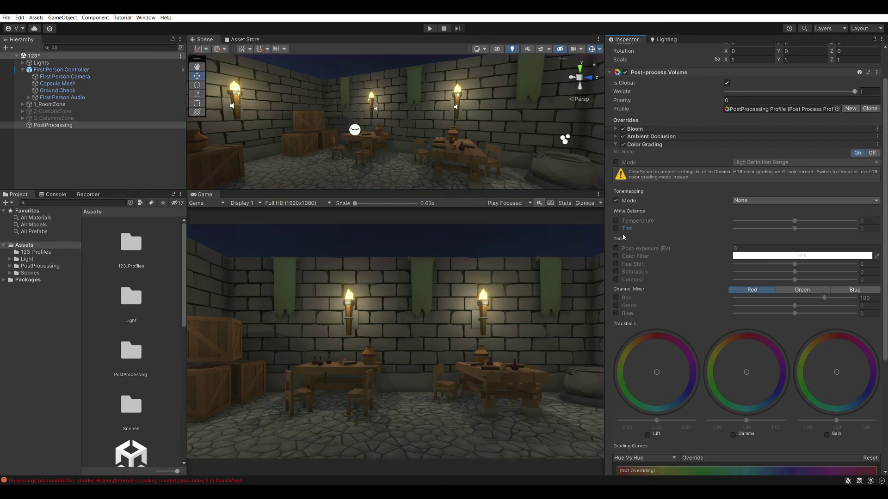
pyautogui.click(616, 248)
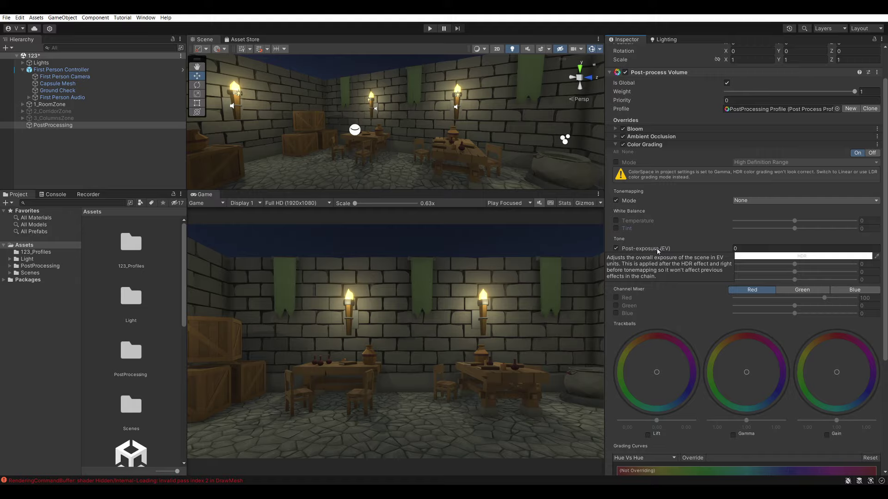
pyautogui.moveTo(728, 250)
pyautogui.mouseDown()
pyautogui.moveTo(759, 249)
pyautogui.moveTo(717, 250)
pyautogui.mouseUp()
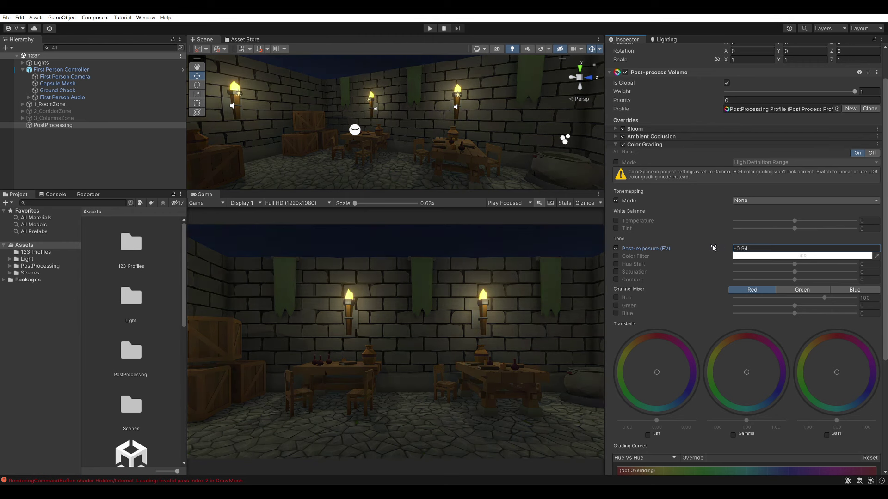
# Enable Saturation and Contrast overrides; set Post-exposure 0.5, Saturation 9.4 and Contrast 10.1.
pyautogui.click(616, 271)
pyautogui.write('0')
pyautogui.click(615, 280)
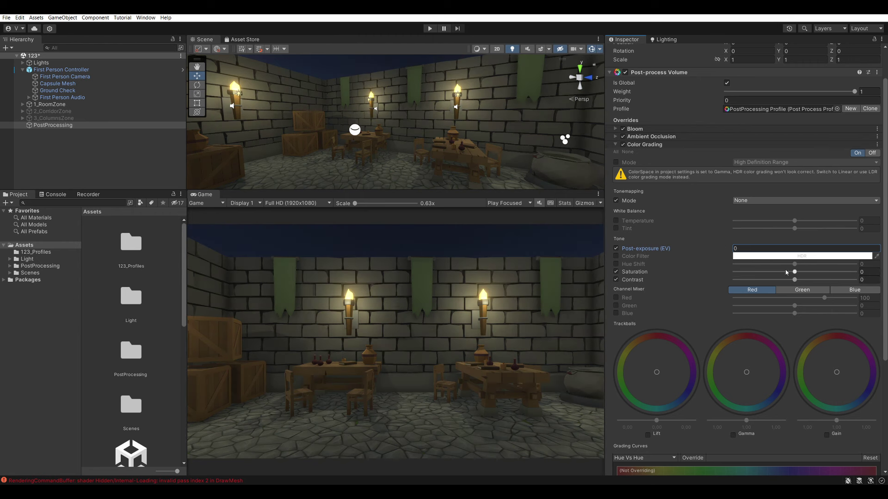
pyautogui.moveTo(795, 271); pyautogui.dragTo(831, 280)
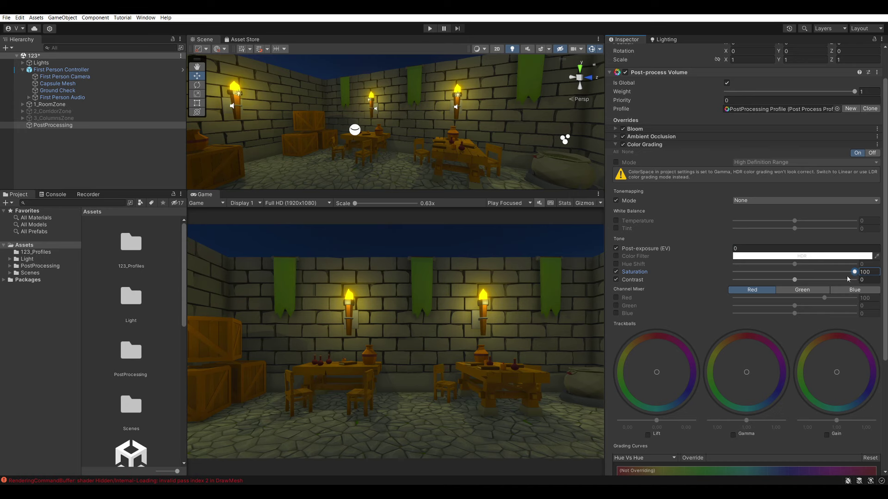
pyautogui.moveTo(831, 280)
pyautogui.mouseDown()
pyautogui.moveTo(690, 274)
pyautogui.moveTo(800, 280)
pyautogui.mouseUp()
pyautogui.click(769, 250)
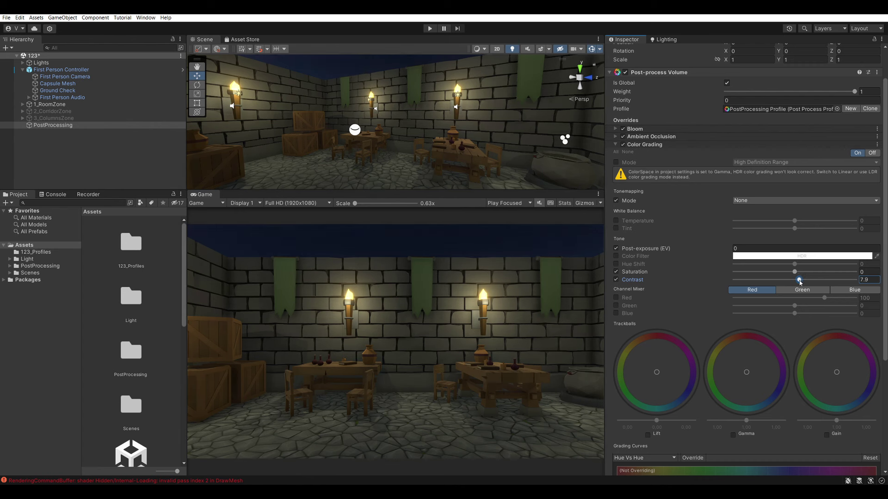
pyautogui.click(743, 249)
pyautogui.write('.5')
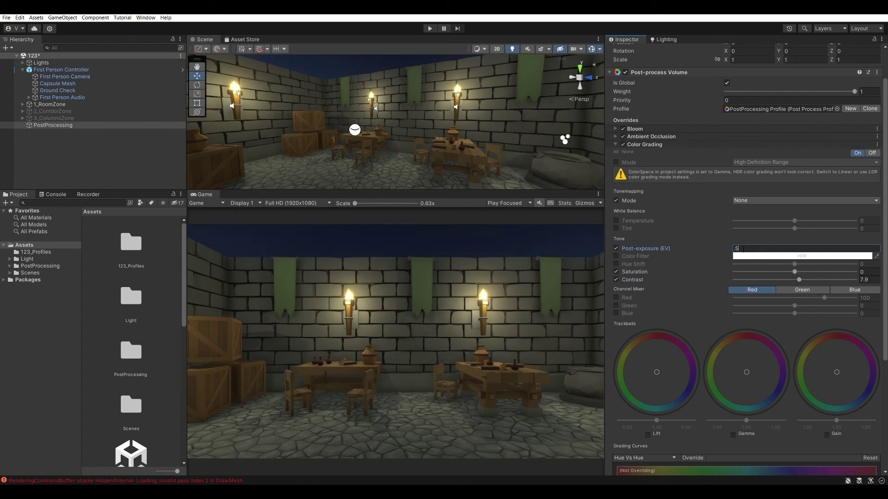
pyautogui.moveTo(794, 272); pyautogui.dragTo(801, 276)
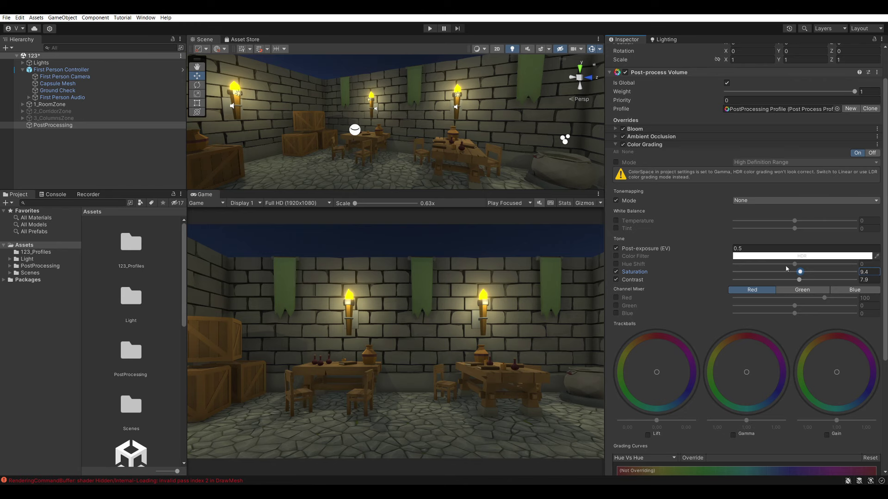
# Toggle Color Grading off and on to compare, then enable the Channel Mixer Red override.
pyautogui.click(624, 144)
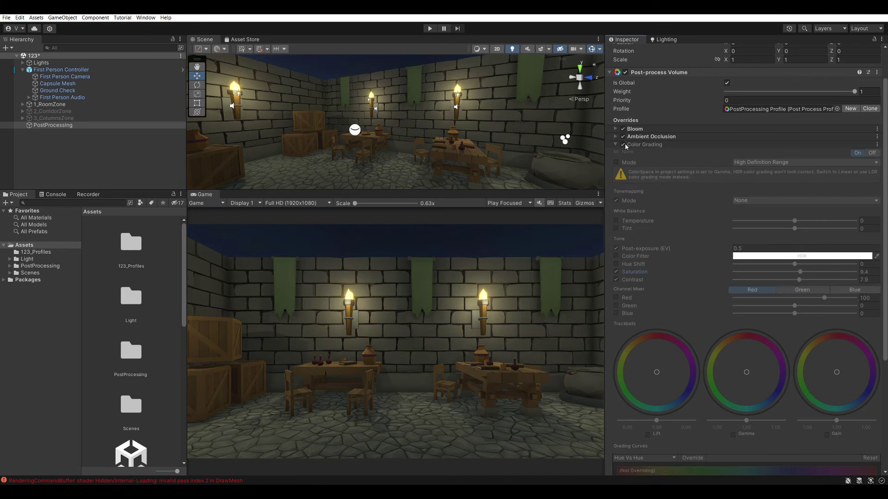
pyautogui.click(624, 145)
pyautogui.click(624, 145)
pyautogui.scroll(-1, 620, 269)
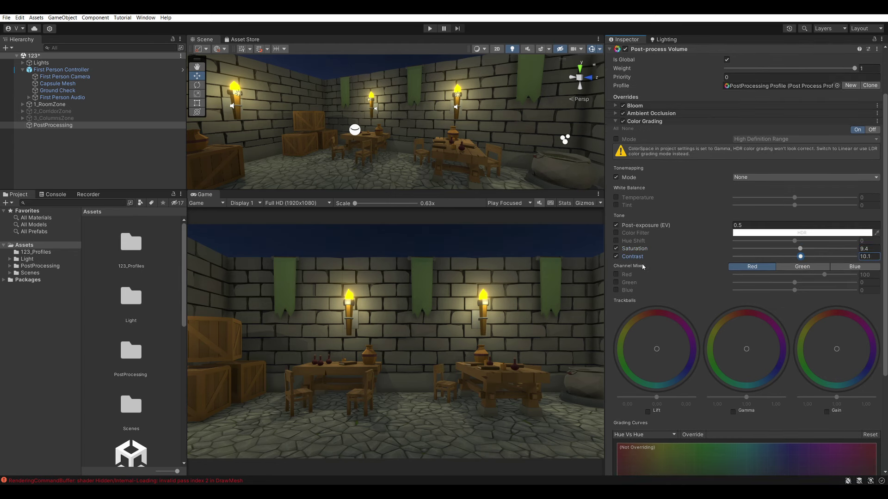
pyautogui.click(616, 275)
pyautogui.click(616, 282)
pyautogui.click(616, 291)
pyautogui.moveTo(825, 277); pyautogui.dragTo(859, 272)
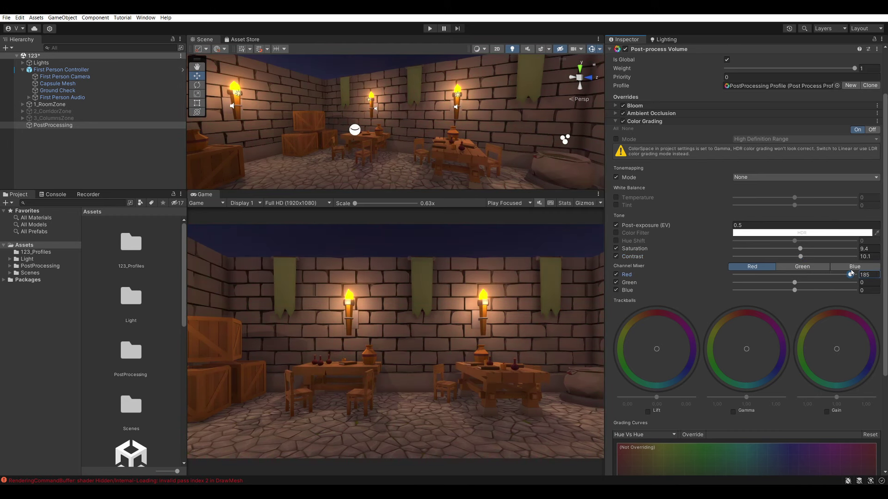
pyautogui.scroll(-5, 644, 275)
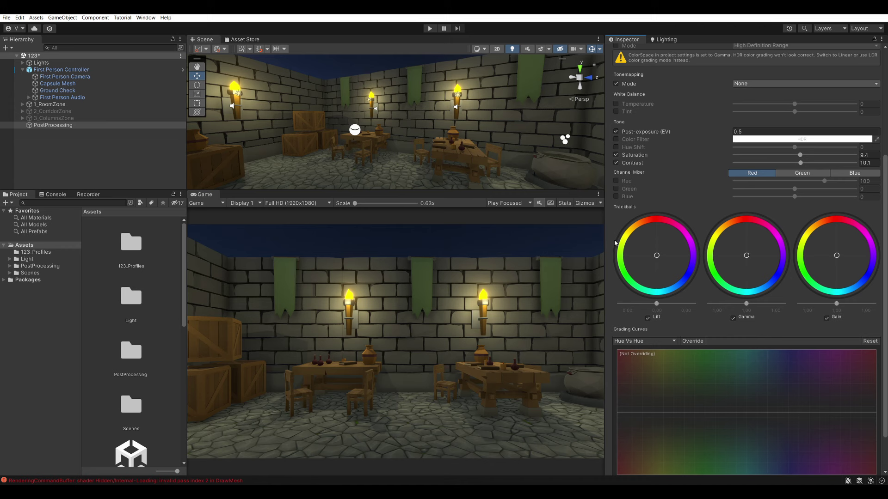
# Nudge the Lift, Gamma and Gain trackballs slightly to tint shadows, midtones and highlights.
pyautogui.moveTo(659, 257); pyautogui.dragTo(661, 251)
pyautogui.moveTo(747, 255); pyautogui.dragTo(752, 252)
pyautogui.moveTo(835, 255); pyautogui.dragTo(850, 260)
# Toggle Lift, Gamma, Gain and Color Grading off and on to compare the tint.
pyautogui.click(648, 318)
pyautogui.click(648, 318)
pyautogui.click(733, 318)
pyautogui.click(733, 318)
pyautogui.click(827, 318)
pyautogui.click(826, 318)
pyautogui.scroll(3, 635, 102)
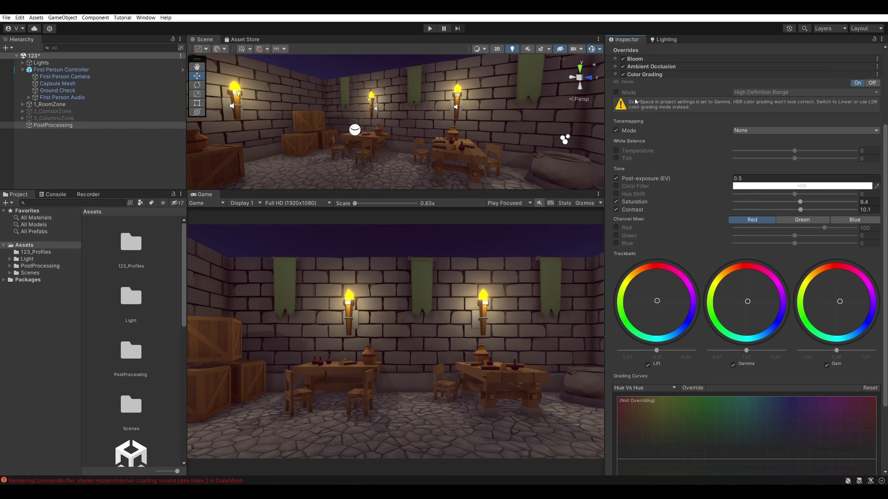
pyautogui.click(623, 75)
pyautogui.click(623, 75)
# Collapse Color Grading and add a Chromatic Aberration effect to the profile.
pyautogui.click(645, 75)
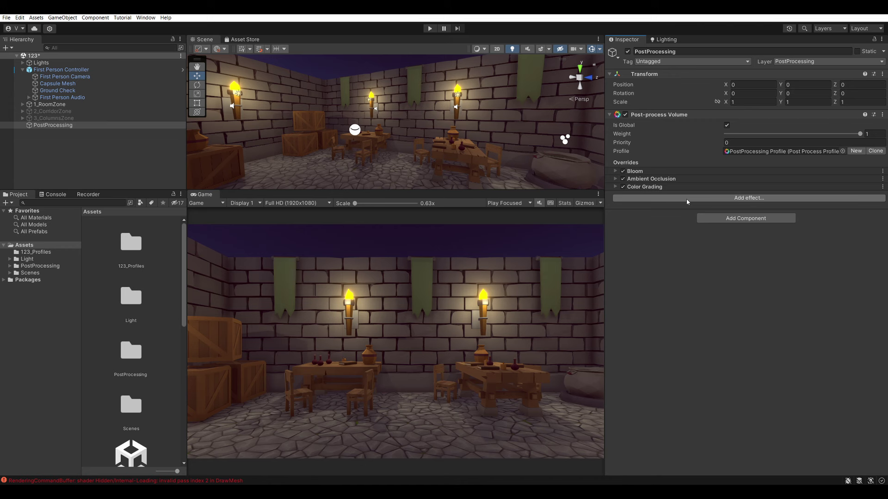
pyautogui.click(686, 199)
pyautogui.moveTo(699, 206)
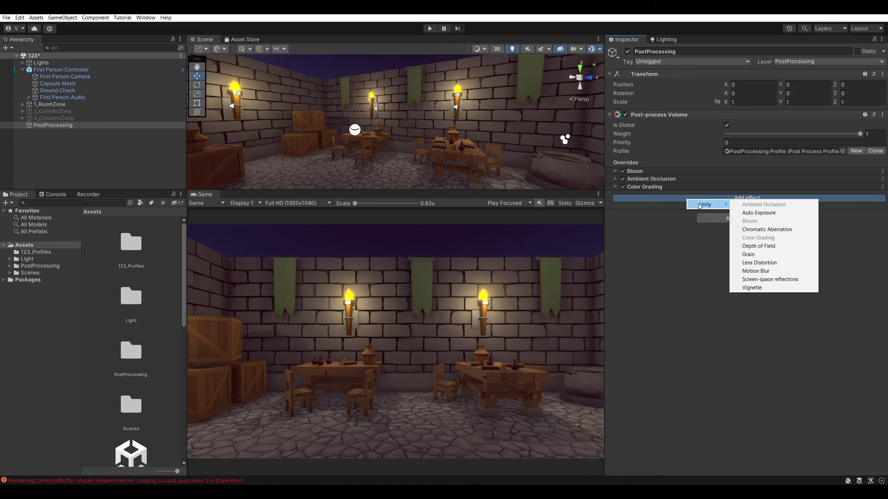
pyautogui.click(750, 230)
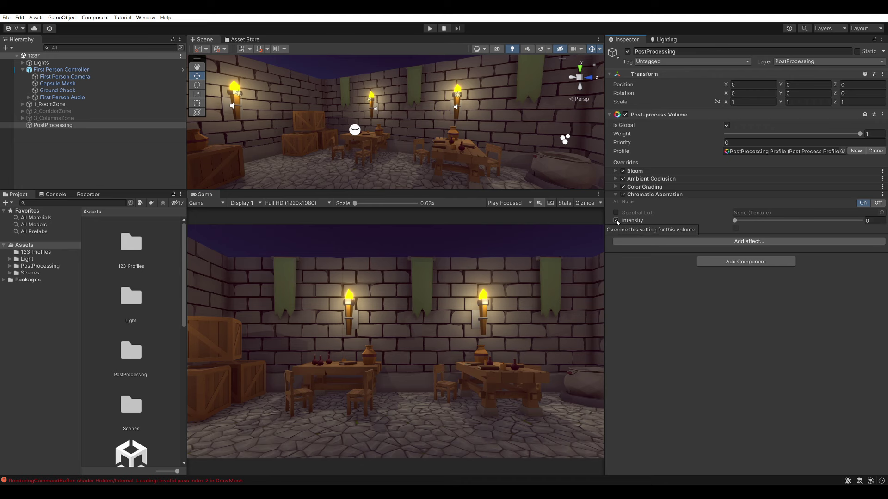
# Set Chromatic Aberration Intensity to 1 and test it in Play mode.
pyautogui.click(616, 220)
pyautogui.moveTo(736, 221); pyautogui.dragTo(885, 225)
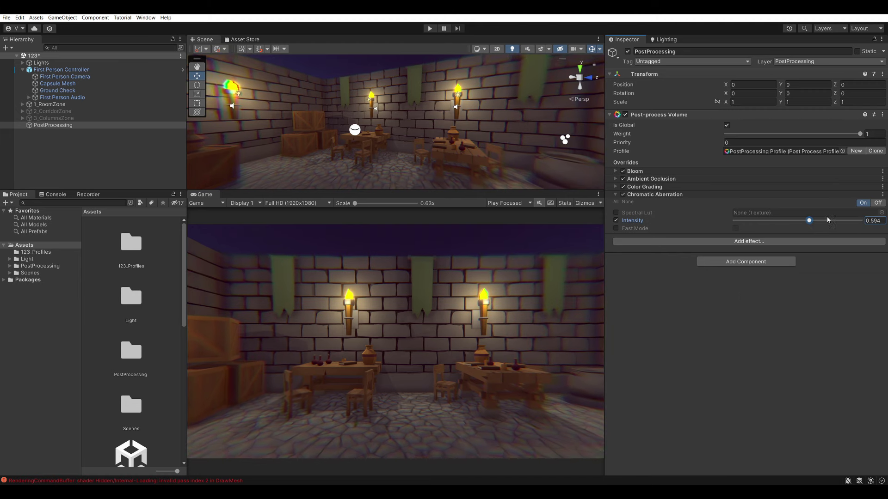
pyautogui.moveTo(859, 222)
pyautogui.mouseDown()
pyautogui.moveTo(820, 221)
pyautogui.moveTo(861, 221)
pyautogui.mouseUp()
pyautogui.click(429, 28)
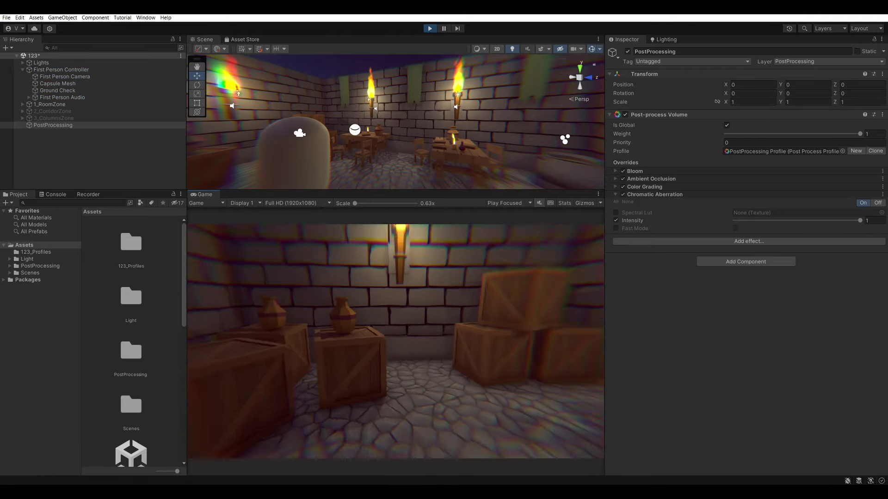
pyautogui.press('w')
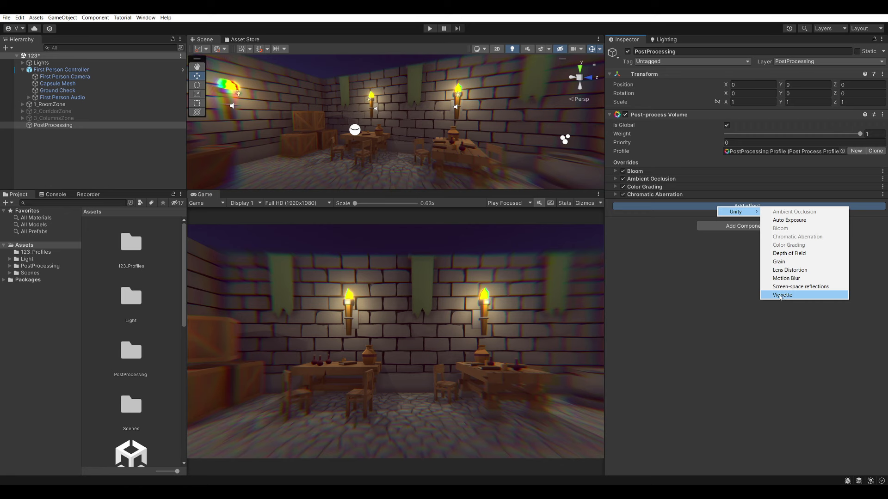
# Add Vignette with Intensity 0.538, Smoothness 0.251 and Roundness 1.
pyautogui.click(788, 296)
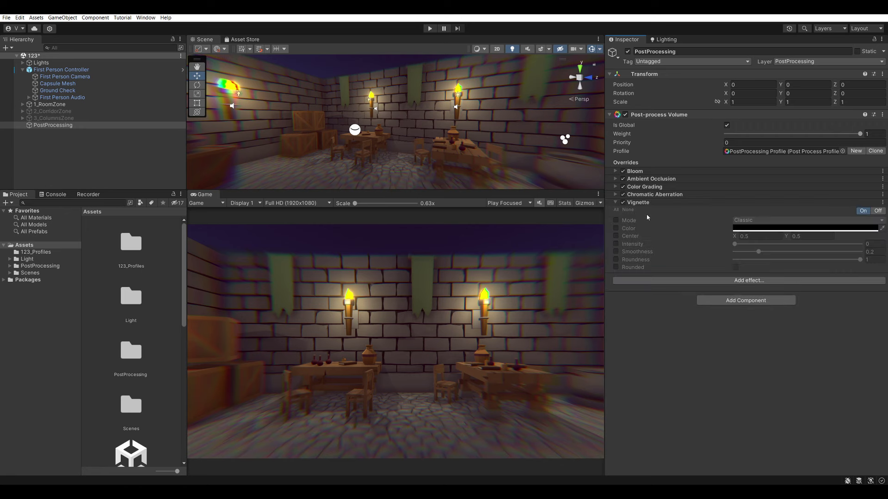
pyautogui.click(616, 244)
pyautogui.moveTo(735, 246)
pyautogui.mouseDown()
pyautogui.moveTo(842, 246)
pyautogui.moveTo(766, 252)
pyautogui.mouseUp()
pyautogui.click(617, 251)
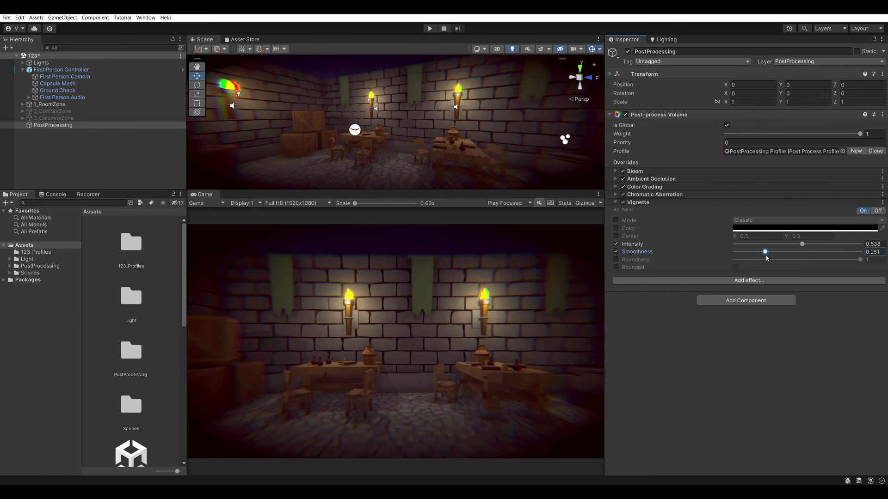
pyautogui.click(617, 260)
# Bring up the Unity list of effects under Add effect.
pyautogui.click(638, 202)
pyautogui.click(692, 214)
pyautogui.moveTo(710, 218)
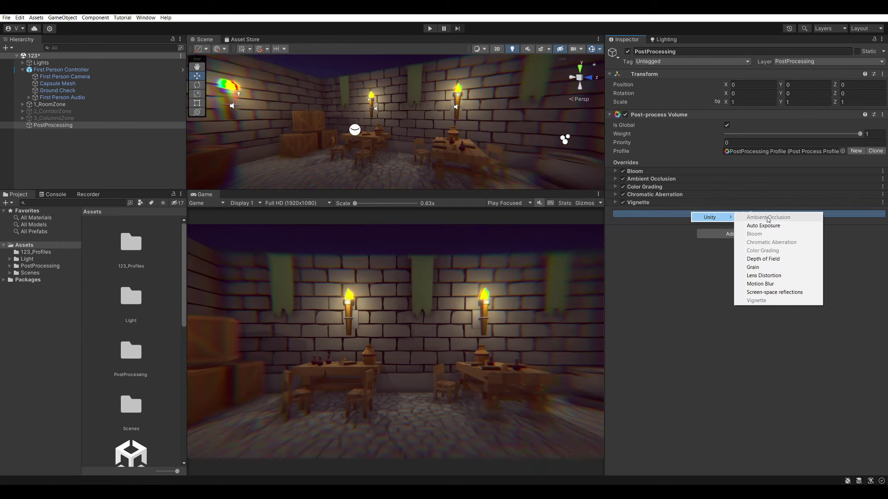
# Add Grain with Intensity 1 and Size 1.326.
pyautogui.click(757, 269)
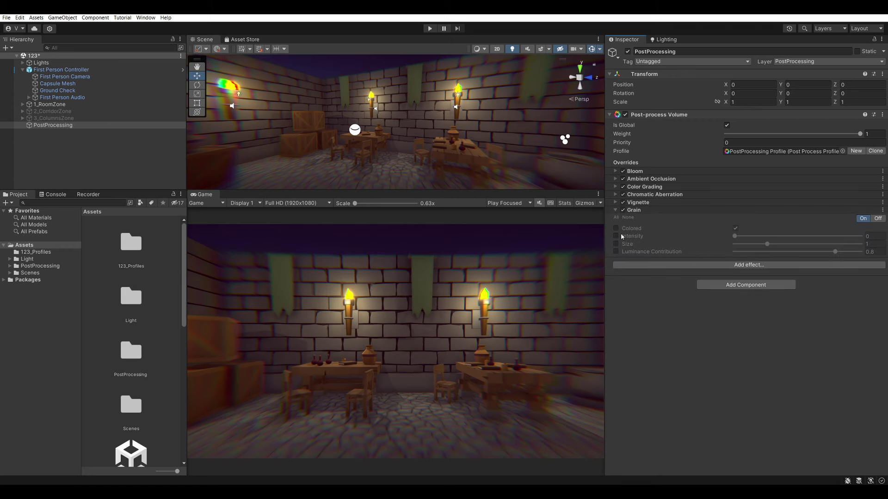
pyautogui.click(616, 236)
pyautogui.moveTo(735, 237); pyautogui.dragTo(860, 237)
pyautogui.scroll(2, 420, 332)
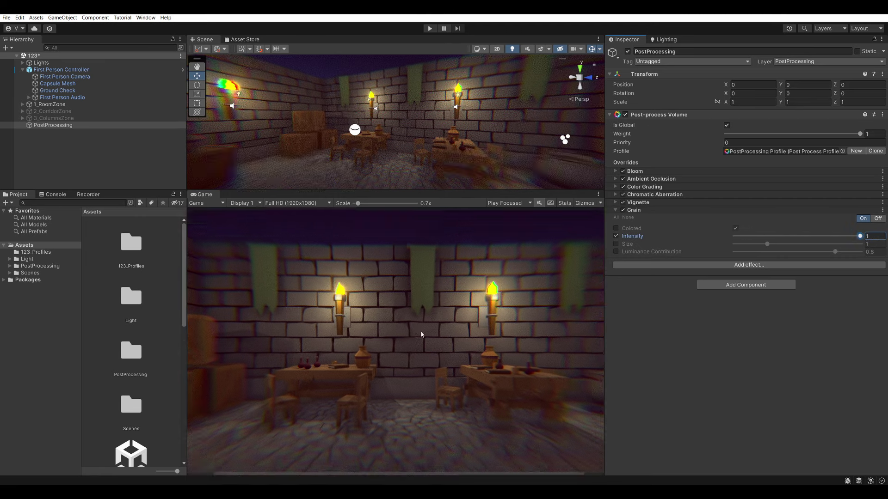
pyautogui.scroll(3, 416, 324)
pyautogui.scroll(3, 391, 305)
pyautogui.scroll(2, 388, 278)
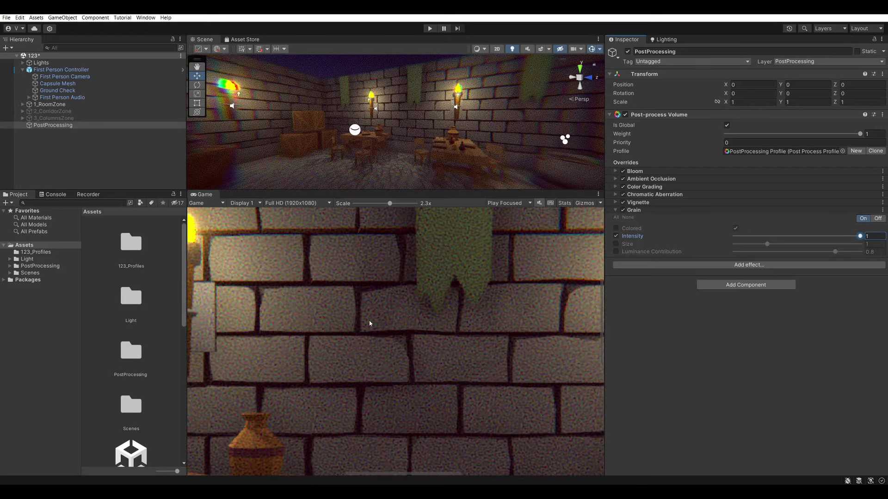
pyautogui.scroll(-3, 404, 305)
pyautogui.scroll(-4, 407, 298)
pyautogui.scroll(-3, 409, 294)
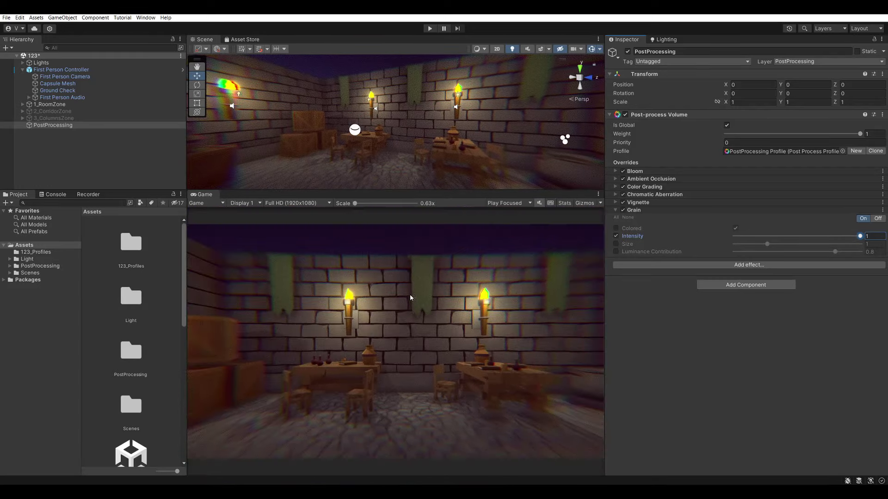
pyautogui.moveTo(766, 244)
pyautogui.mouseDown()
pyautogui.moveTo(861, 254)
pyautogui.moveTo(781, 251)
pyautogui.mouseUp()
# Preview the grain in Play mode, then enable the Lens Distortion Intensity override.
pyautogui.hotkey('ctrl', 'p')
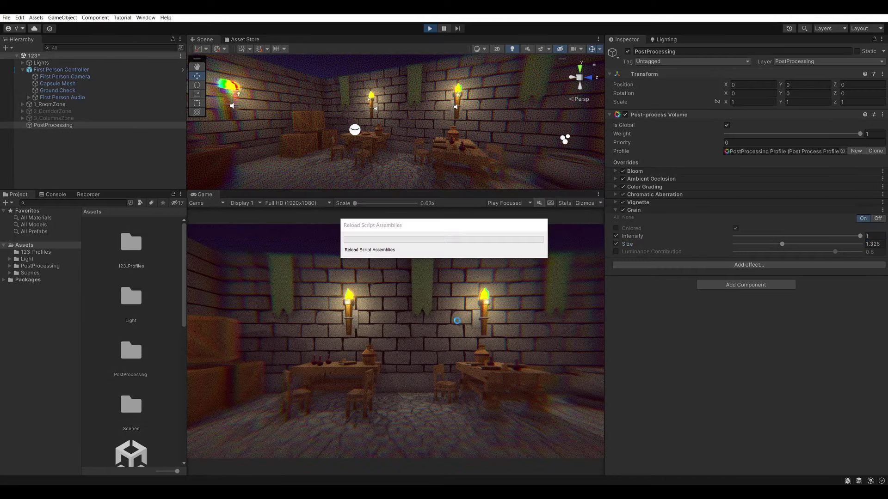
pyautogui.press('w')
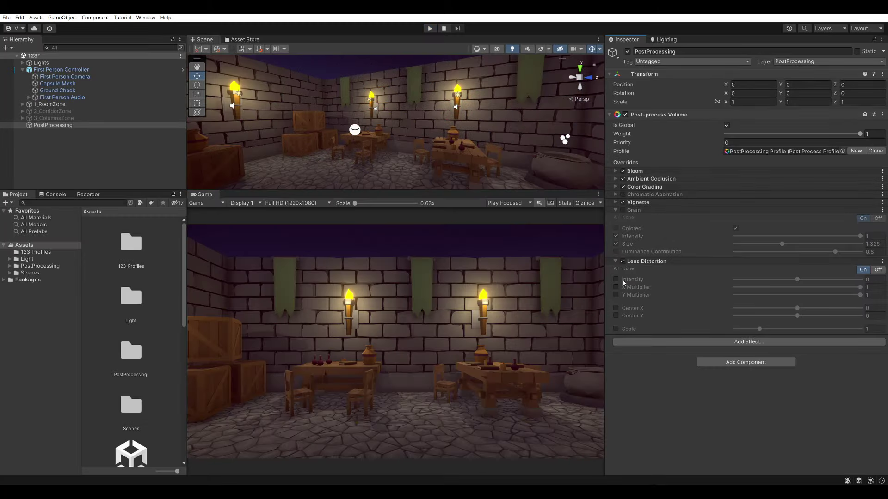
pyautogui.click(616, 279)
# Enable Lens Distortion X and Y Multipliers and try intensities from strong fisheye to -52 and 67.
pyautogui.click(616, 287)
pyautogui.click(616, 295)
pyautogui.moveTo(798, 279)
pyautogui.mouseDown()
pyautogui.moveTo(861, 281)
pyautogui.moveTo(725, 296)
pyautogui.mouseUp()
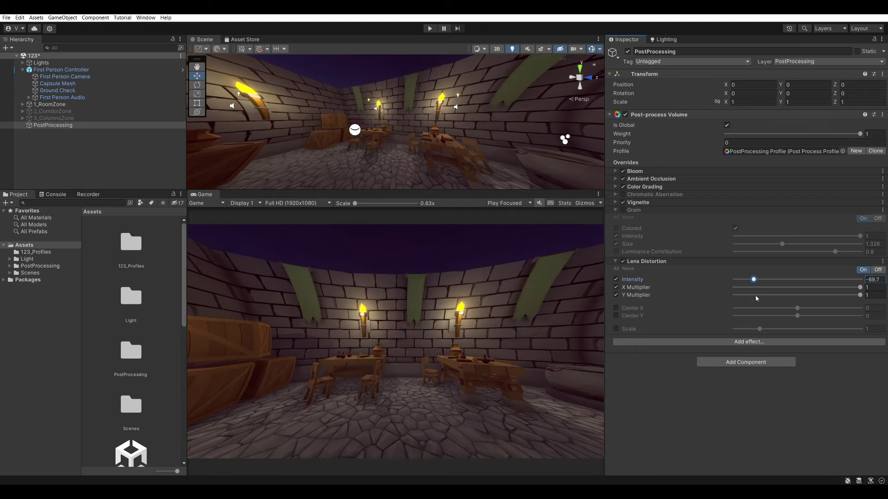
pyautogui.moveTo(726, 296); pyautogui.dragTo(834, 298)
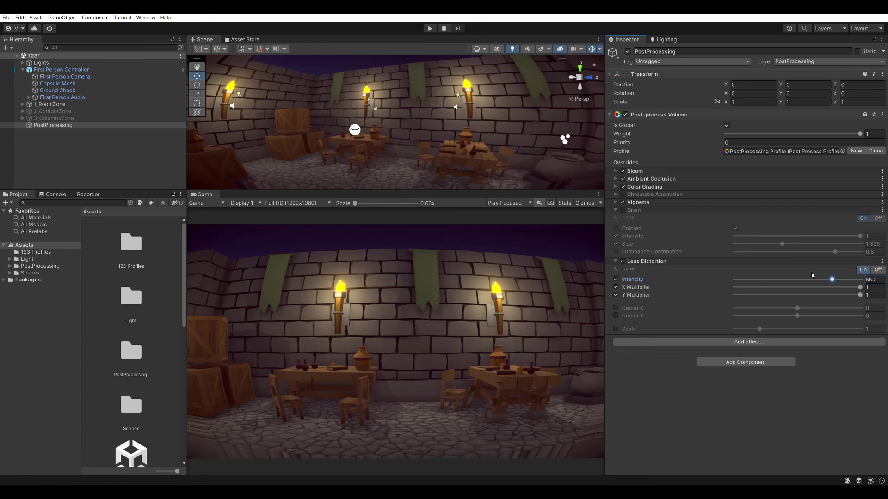
pyautogui.moveTo(807, 279)
pyautogui.mouseDown()
pyautogui.moveTo(839, 281)
pyautogui.moveTo(770, 291)
pyautogui.mouseUp()
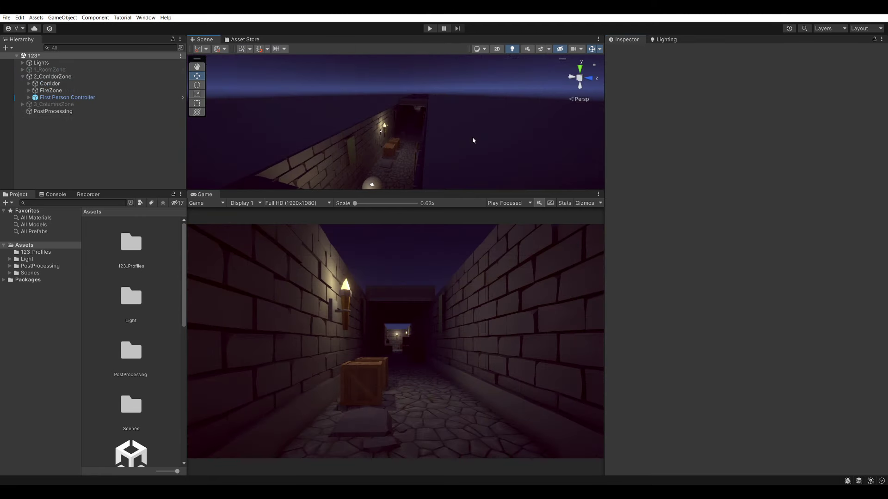
# Look down the corridor in the Scene view, select PostProcessing and list its addable effects.
pyautogui.moveTo(473, 137)
pyautogui.mouseDown(button='right')
pyautogui.moveTo(443, 139)
pyautogui.moveTo(441, 104)
pyautogui.mouseUp(button='right')
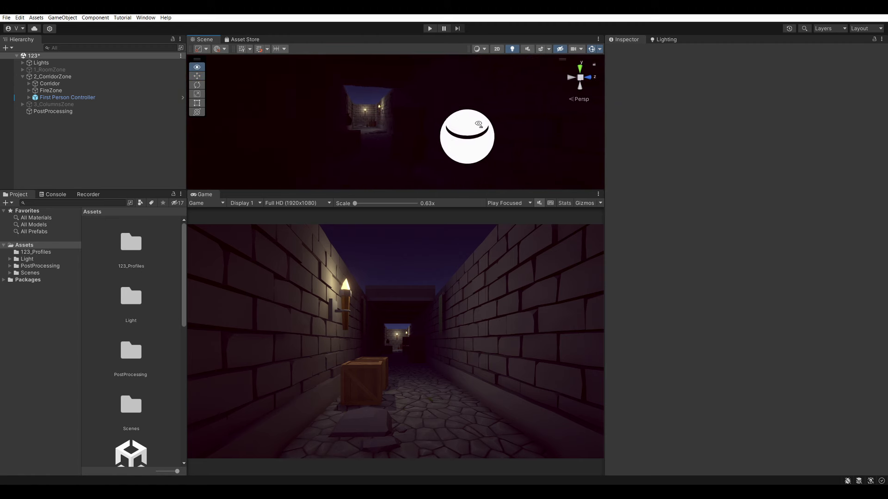
pyautogui.moveTo(440, 105); pyautogui.dragTo(466, 93, button='right')
pyautogui.moveTo(653, 124)
pyautogui.mouseDown(button='right')
pyautogui.moveTo(403, 122)
pyautogui.moveTo(393, 147)
pyautogui.moveTo(401, 153)
pyautogui.mouseUp(button='right')
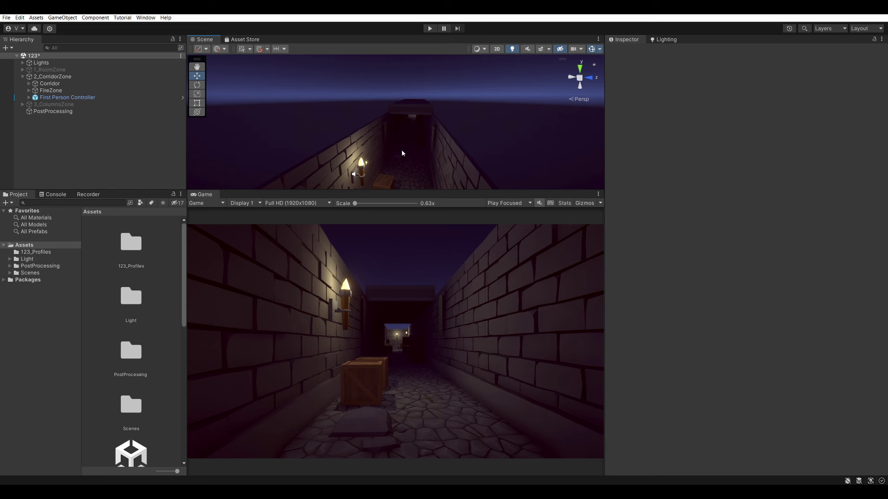
pyautogui.scroll(-3, 425, 135)
pyautogui.scroll(4, 413, 133)
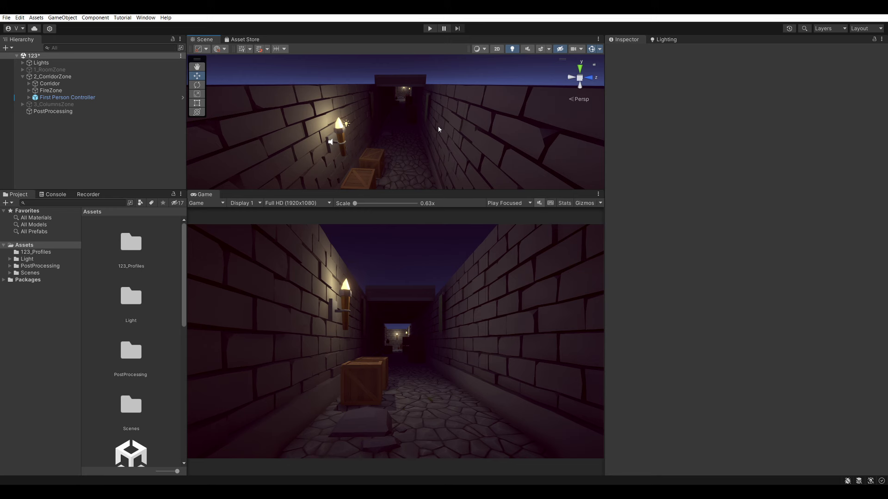
pyautogui.click(52, 111)
pyautogui.click(740, 222)
# Add Auto Exposure with Minimum -9, Maximum 9 and Exposure Compensation 0.3.
pyautogui.moveTo(740, 227)
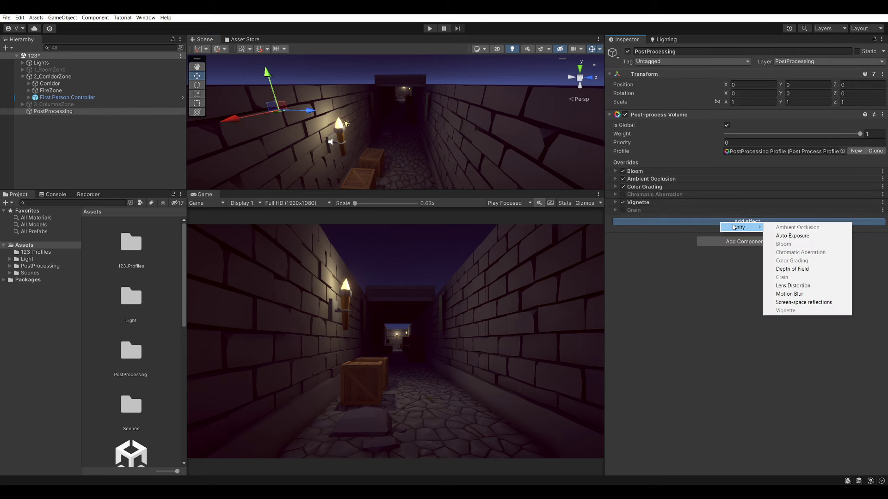
pyautogui.click(800, 236)
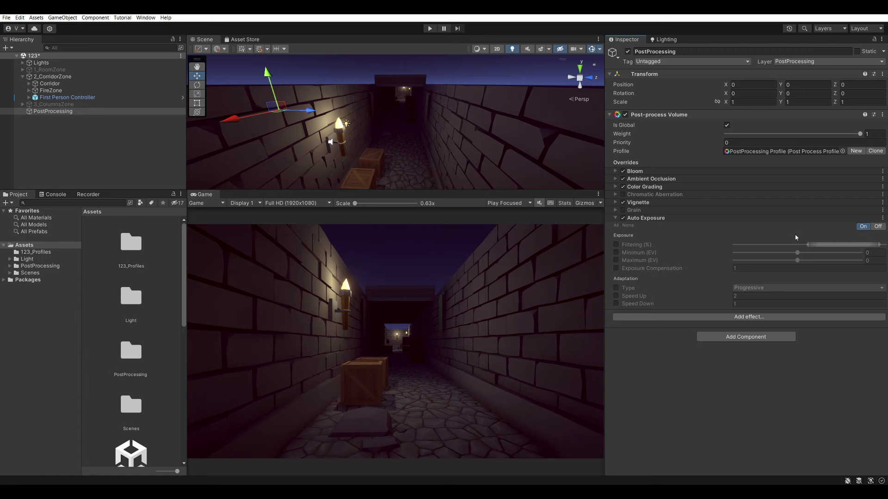
pyautogui.click(616, 253)
pyautogui.click(615, 260)
pyautogui.click(616, 268)
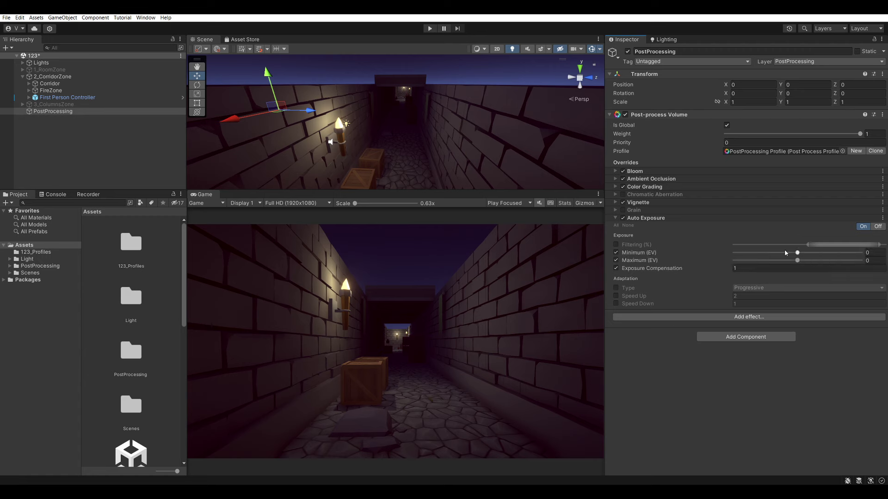
pyautogui.moveTo(784, 253); pyautogui.dragTo(734, 253)
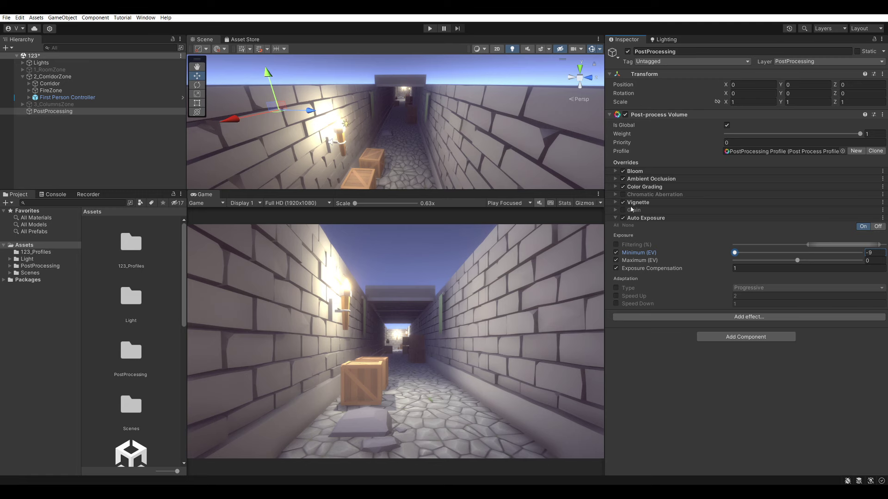
pyautogui.moveTo(798, 261); pyautogui.dragTo(860, 261)
pyautogui.moveTo(508, 139)
pyautogui.mouseDown(button='right')
pyautogui.moveTo(263, 45)
pyautogui.moveTo(425, 74)
pyautogui.mouseUp(button='right')
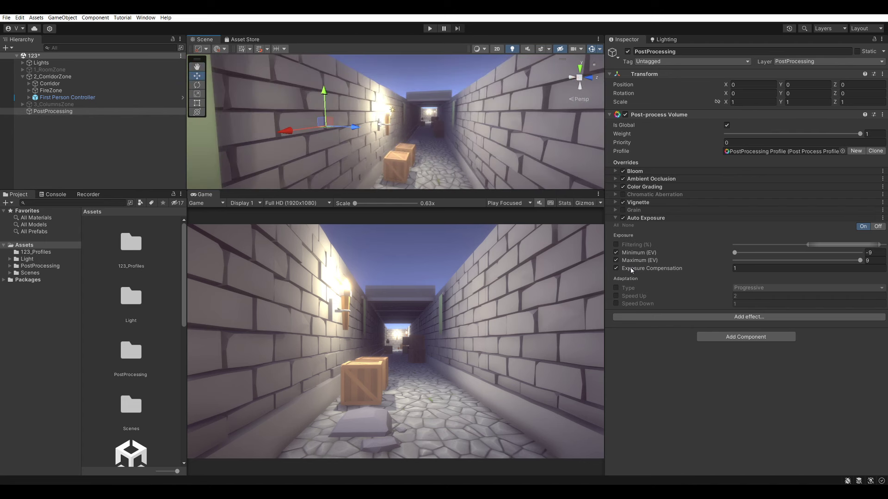
pyautogui.click(747, 268)
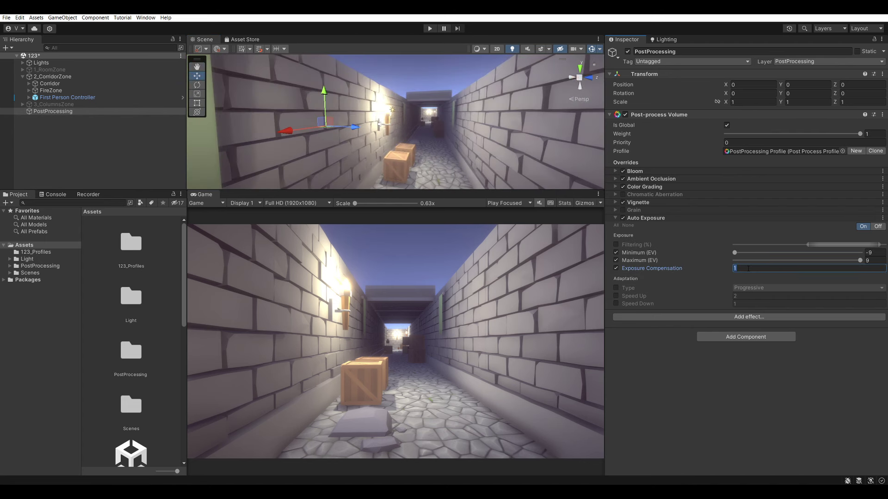
pyautogui.write('.3')
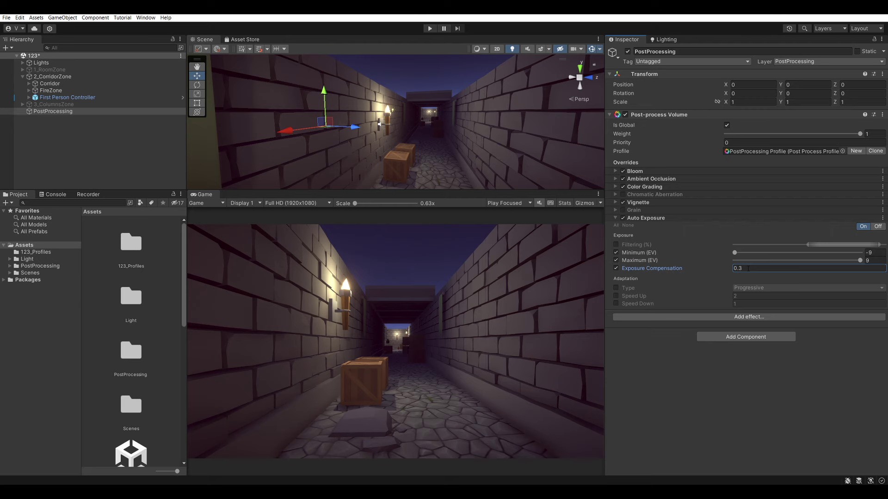
# Set Color Grading Post-exposure to 0 and look around the corridor in the Scene view.
pyautogui.scroll(2, 504, 165)
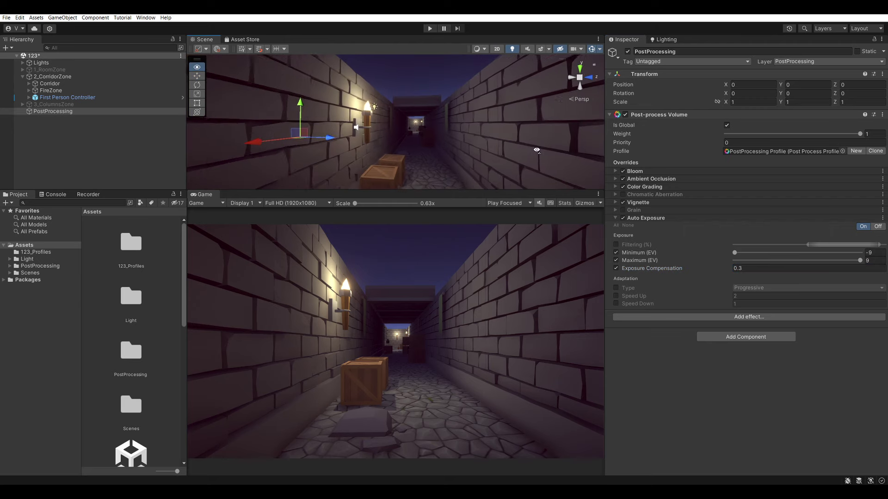
pyautogui.click(645, 185)
pyautogui.click(750, 291)
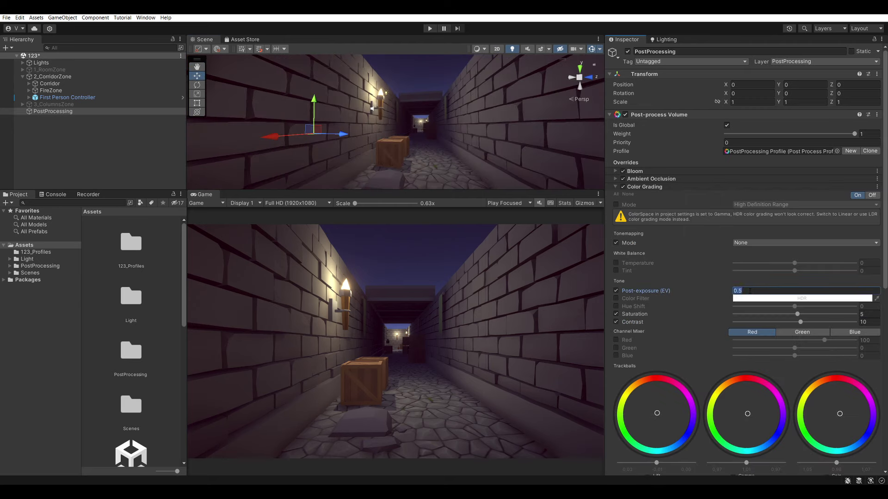
pyautogui.write('0')
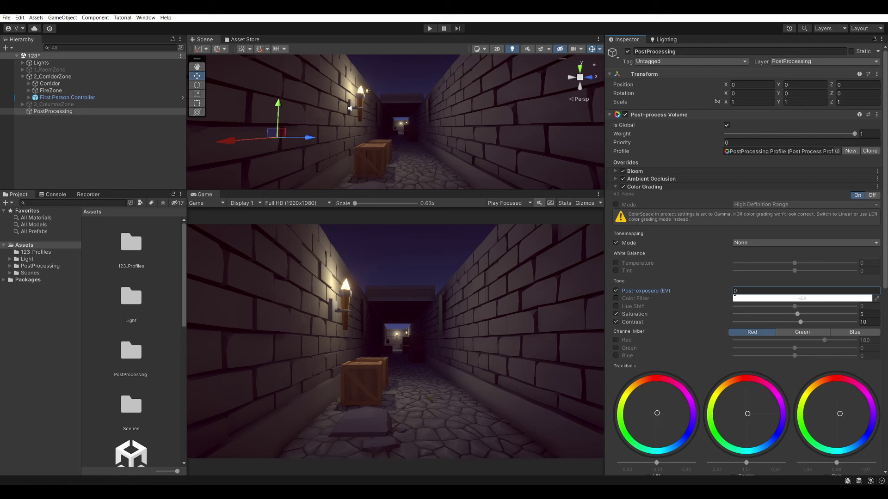
pyautogui.doubleClick(735, 291)
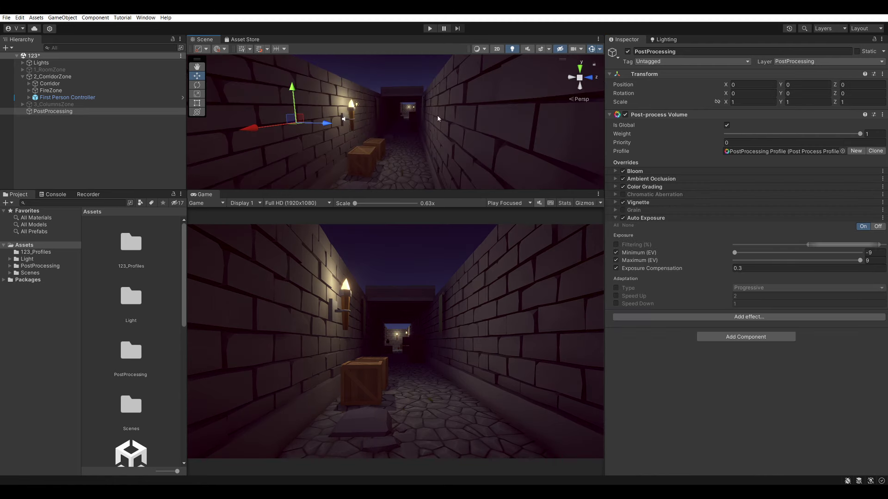
pyautogui.moveTo(438, 118); pyautogui.dragTo(473, 129, button='right')
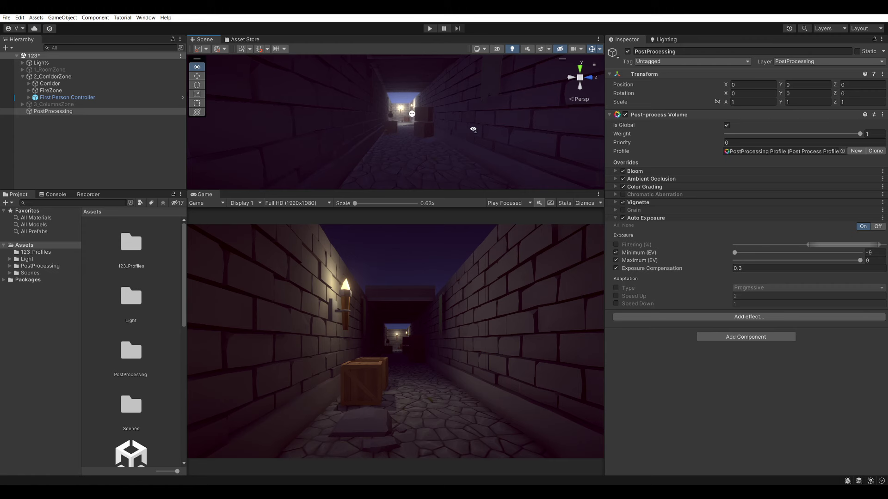
pyautogui.moveTo(473, 129)
pyautogui.mouseDown(button='right')
pyautogui.moveTo(633, 179)
pyautogui.moveTo(664, 226)
pyautogui.mouseUp(button='right')
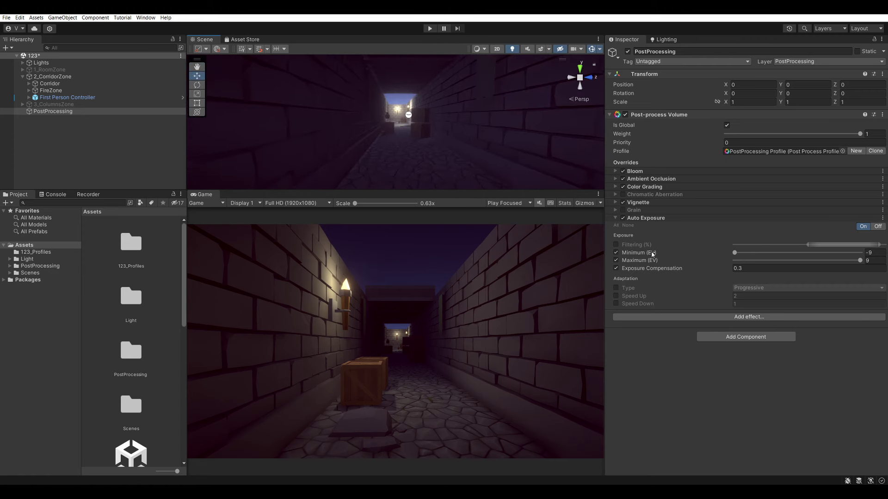
pyautogui.moveTo(477, 137); pyautogui.dragTo(480, 129, button='right')
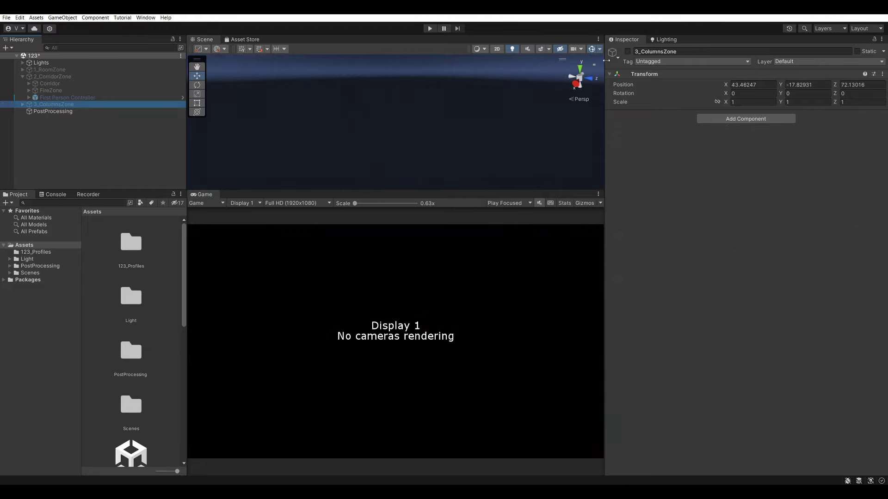
# Switch on 3_ColumnsZone and fly the scene camera down among the columns.
pyautogui.click(627, 51)
pyautogui.moveTo(583, 120); pyautogui.dragTo(473, 100, button='right')
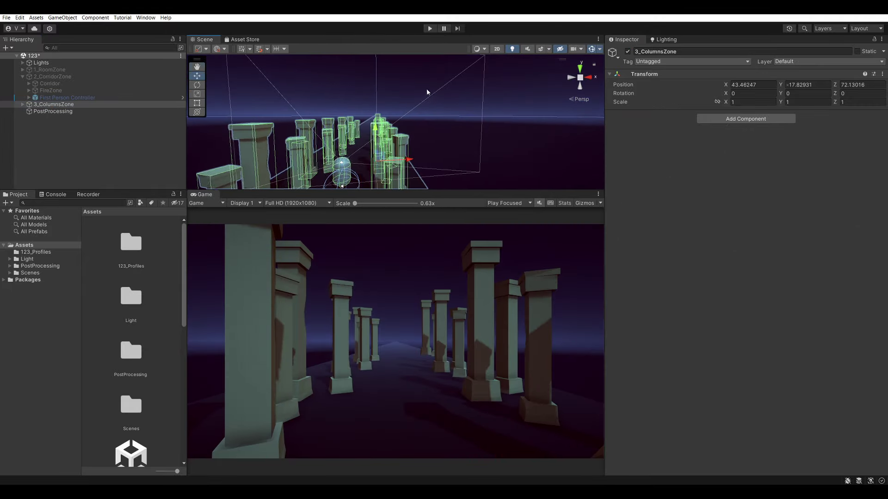
pyautogui.moveTo(473, 100)
pyautogui.mouseDown(button='right')
pyautogui.moveTo(415, 137)
pyautogui.moveTo(377, 131)
pyautogui.mouseUp(button='right')
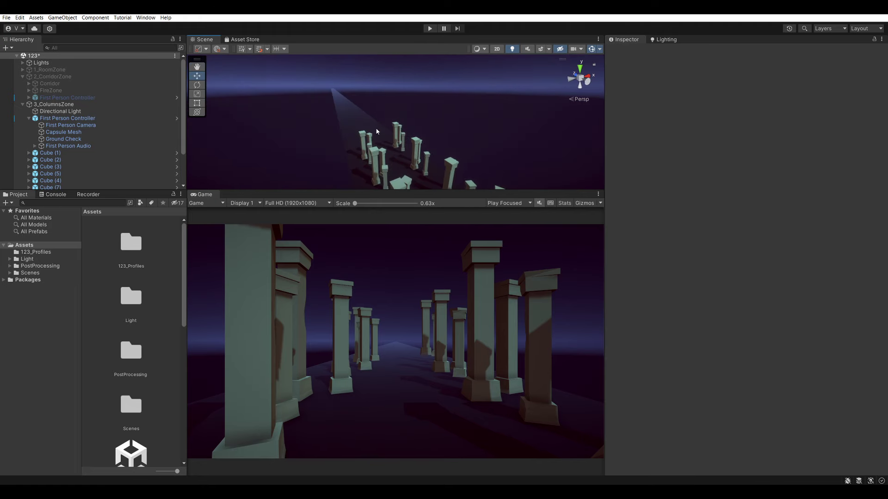
pyautogui.click(367, 140)
pyautogui.moveTo(368, 141)
pyautogui.mouseDown(button='right')
pyautogui.moveTo(427, 151)
pyautogui.moveTo(389, 139)
pyautogui.mouseUp(button='right')
# Select the First Person Controller to inspect it, then list the addable effects.
pyautogui.click(409, 151)
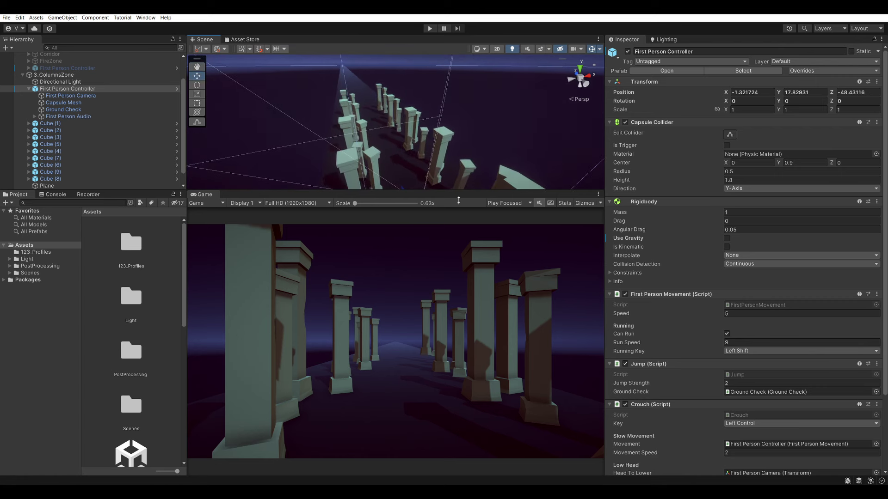
pyautogui.scroll(-10, 757, 328)
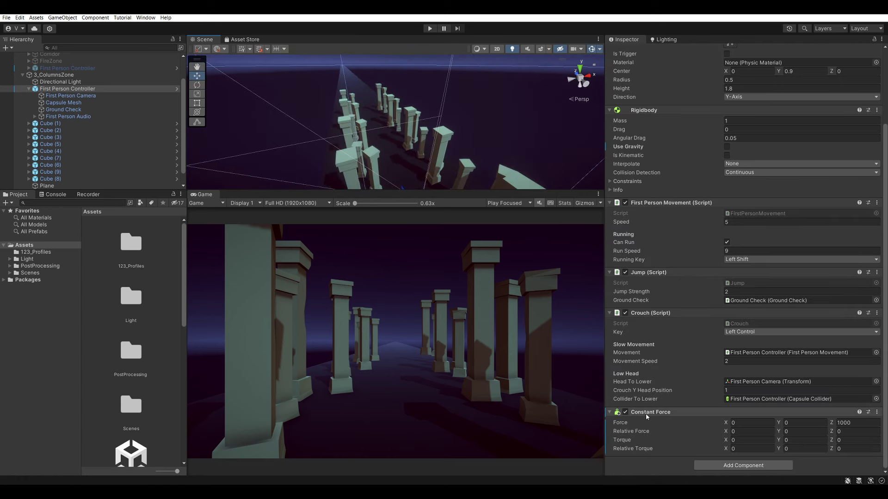
pyautogui.moveTo(407, 138)
pyautogui.mouseDown(button='right')
pyautogui.moveTo(422, 127)
pyautogui.moveTo(439, 132)
pyautogui.mouseUp(button='right')
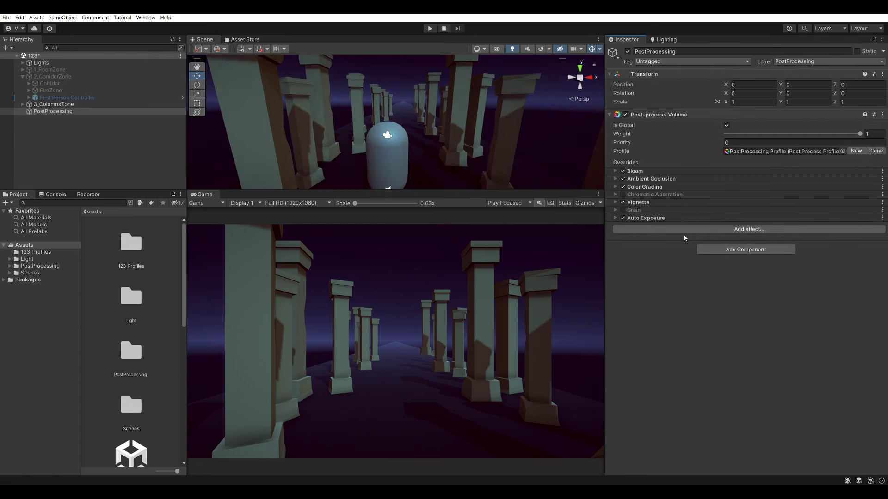
pyautogui.click(703, 230)
# Add a Motion Blur override with Shutter Angle 270 and Sample Count 10 enabled, then enter Play mode.
pyautogui.moveTo(722, 237)
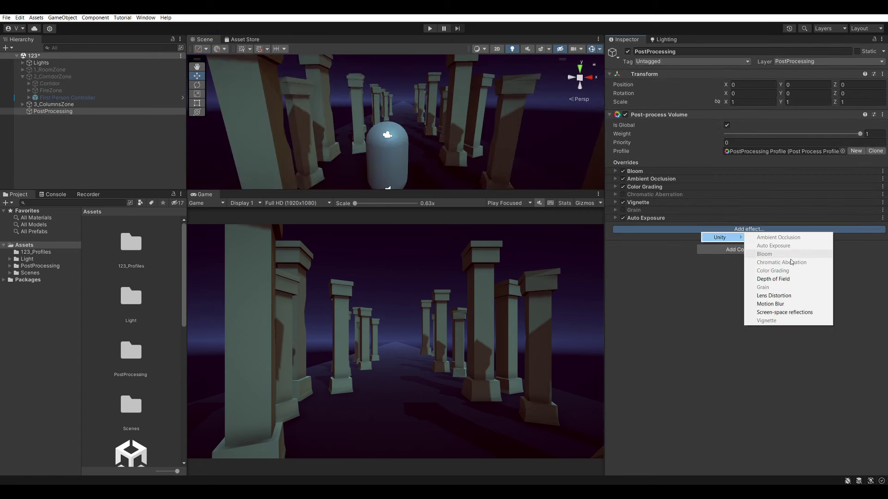
pyautogui.click(784, 304)
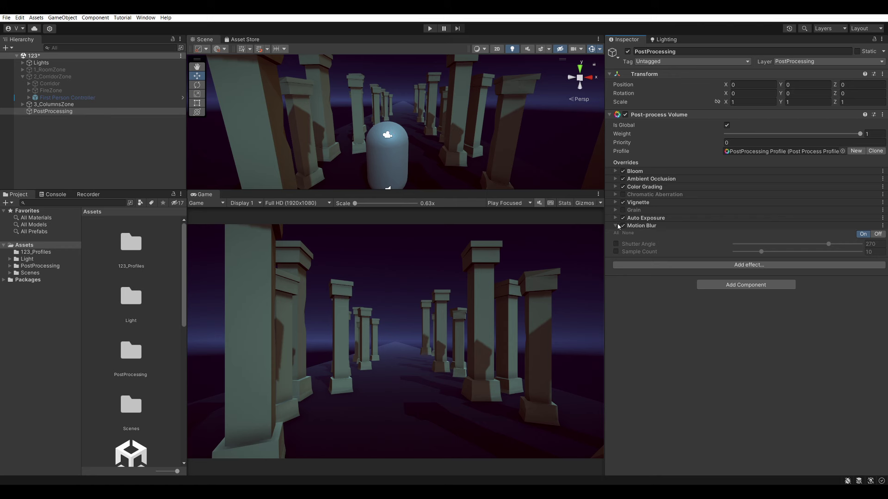
pyautogui.click(616, 244)
pyautogui.click(616, 252)
pyautogui.click(429, 29)
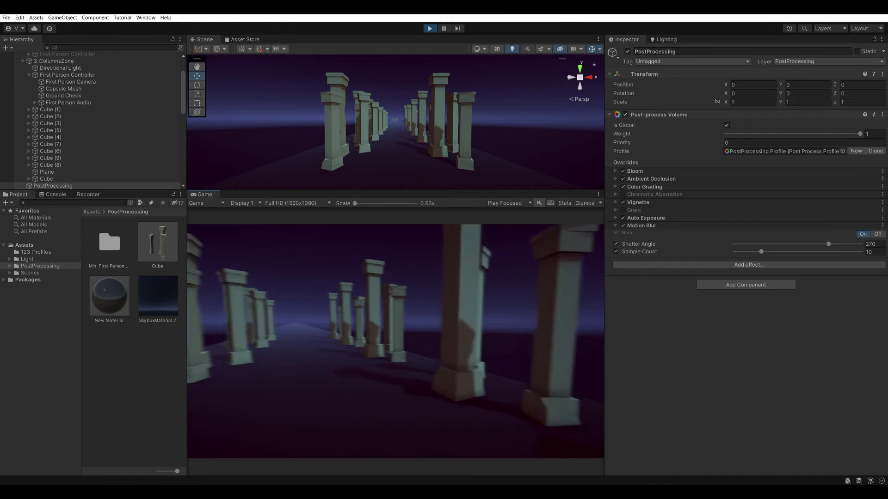
# Pause the game, rotate the First Person Camera down the corridor, and reselect PostProcessing.
pyautogui.click(444, 28)
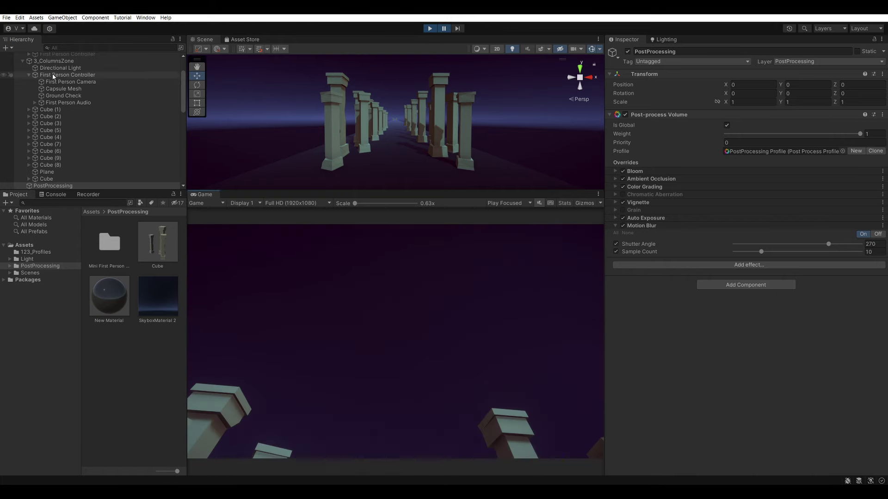
pyautogui.click(71, 81)
pyautogui.press('e')
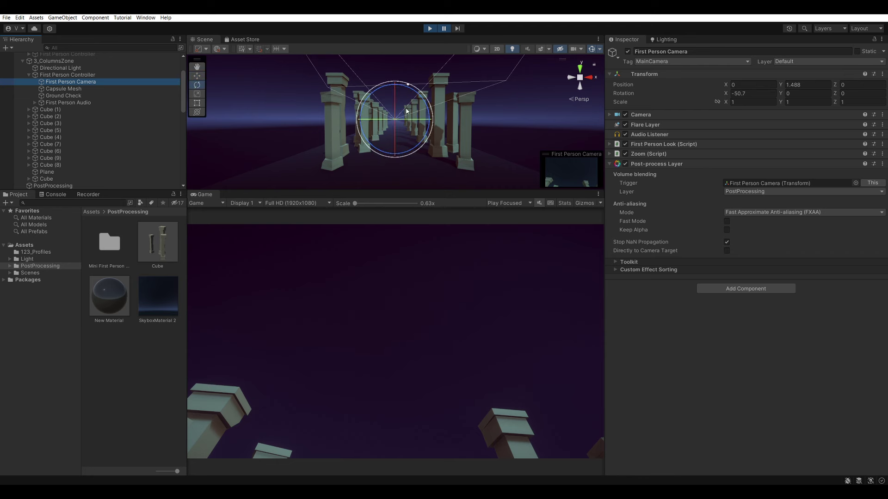
pyautogui.moveTo(400, 114)
pyautogui.mouseDown()
pyautogui.moveTo(404, 42)
pyautogui.moveTo(420, 61)
pyautogui.mouseUp()
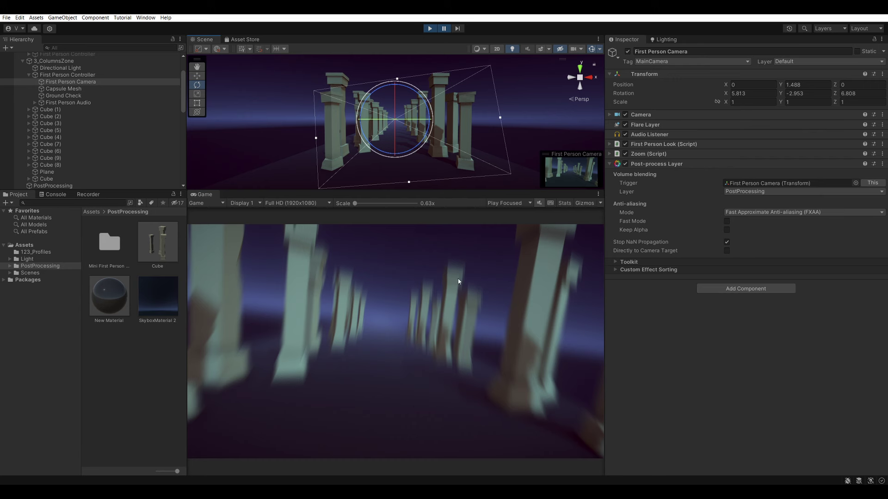
pyautogui.click(53, 186)
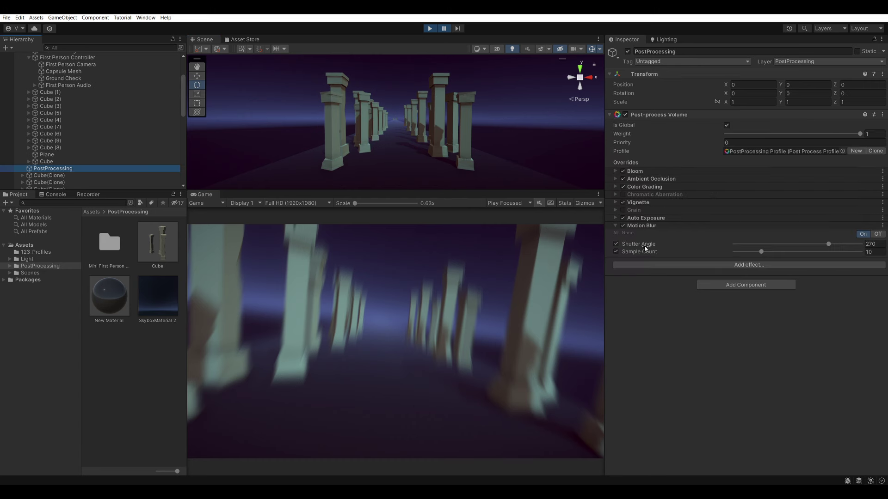
# Toggle Motion Blur and settle on Shutter Angle 187 and Sample Count 6, then stop playing.
pyautogui.click(623, 226)
pyautogui.click(623, 226)
pyautogui.click(623, 225)
pyautogui.click(623, 226)
pyautogui.moveTo(828, 244)
pyautogui.mouseDown()
pyautogui.moveTo(719, 249)
pyautogui.moveTo(809, 244)
pyautogui.mouseUp()
pyautogui.click(771, 245)
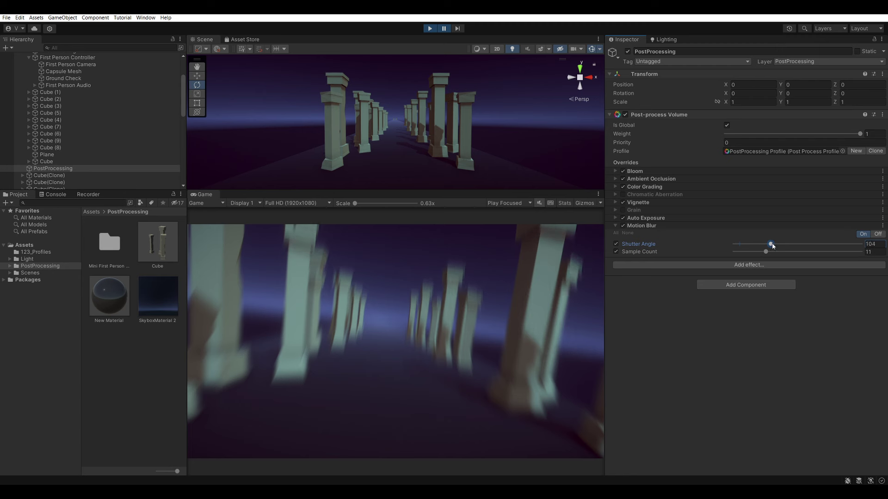
pyautogui.click(765, 252)
pyautogui.moveTo(765, 252)
pyautogui.mouseDown()
pyautogui.moveTo(743, 252)
pyautogui.moveTo(800, 245)
pyautogui.mouseUp()
pyautogui.hotkey('ctrl', 'p')
pyautogui.click(748, 265)
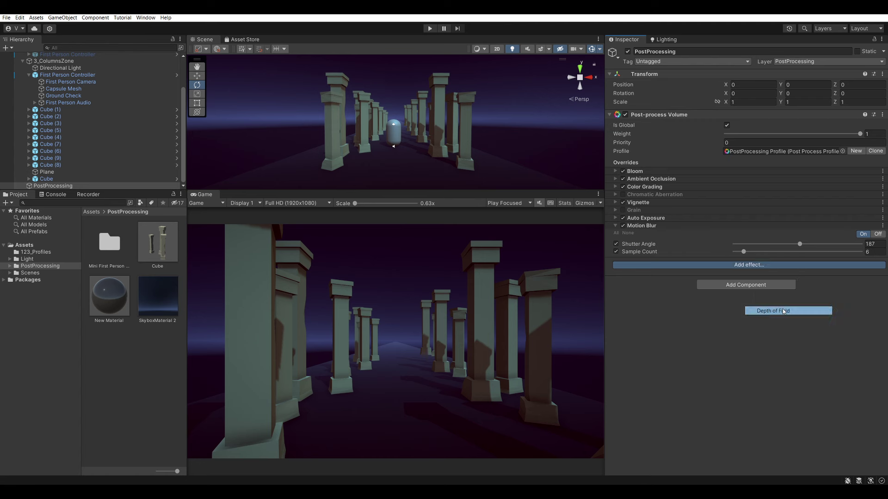
# Add Depth Of Field with all overrides on: Focus Distance 2, Aperture 10.3, Focal Length 20.
pyautogui.click(784, 311)
pyautogui.click(658, 262)
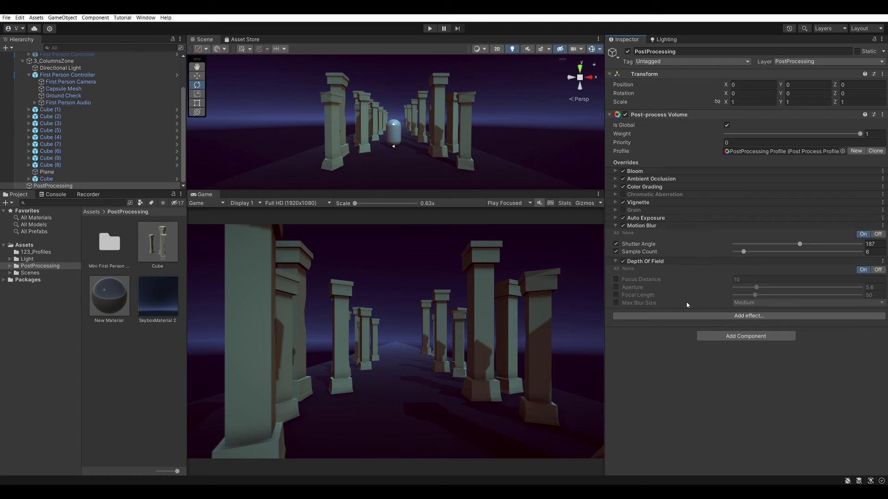
pyautogui.click(615, 269)
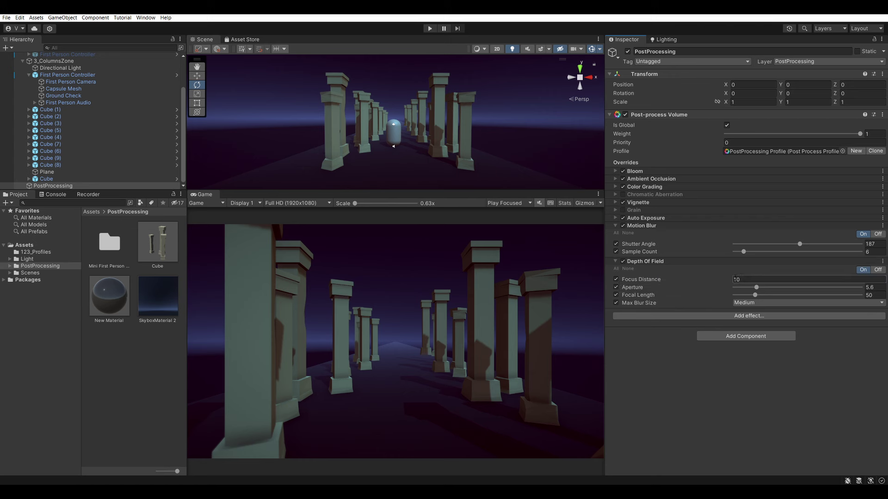
pyautogui.click(749, 280)
pyautogui.write('1')
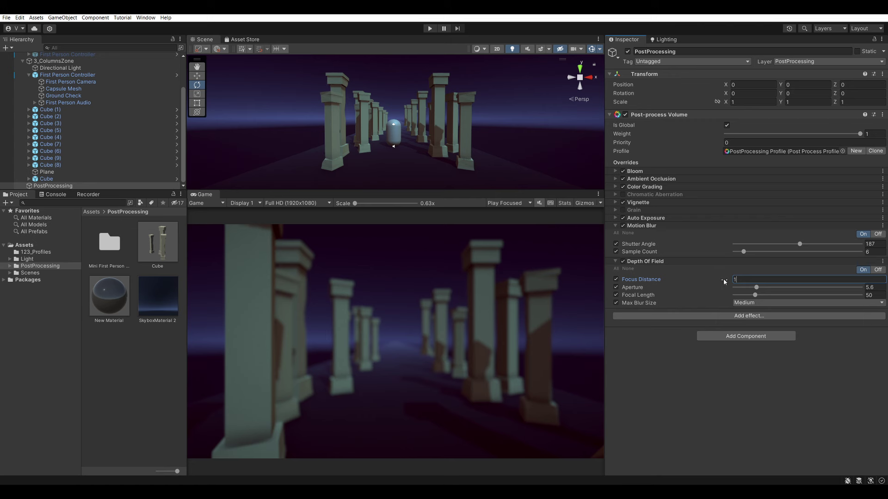
pyautogui.moveTo(725, 281); pyautogui.dragTo(729, 281)
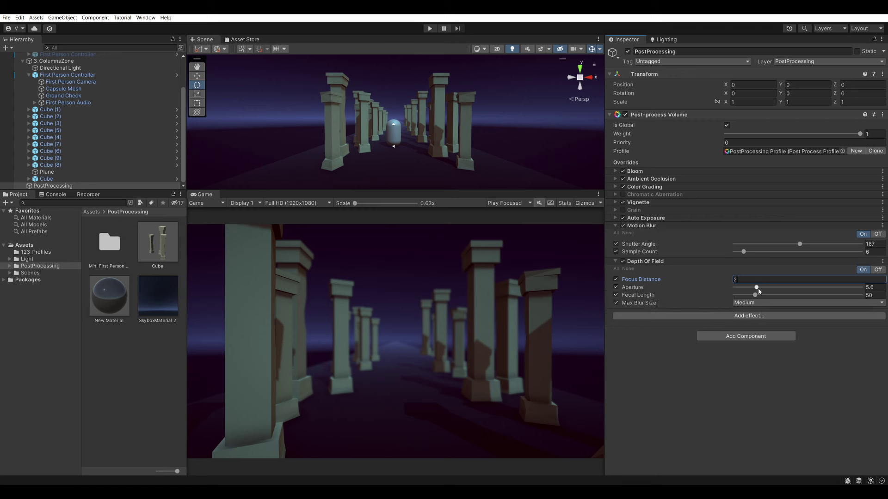
pyautogui.moveTo(759, 290)
pyautogui.mouseDown()
pyautogui.moveTo(746, 290)
pyautogui.moveTo(774, 288)
pyautogui.moveTo(736, 295)
pyautogui.moveTo(743, 298)
pyautogui.mouseUp()
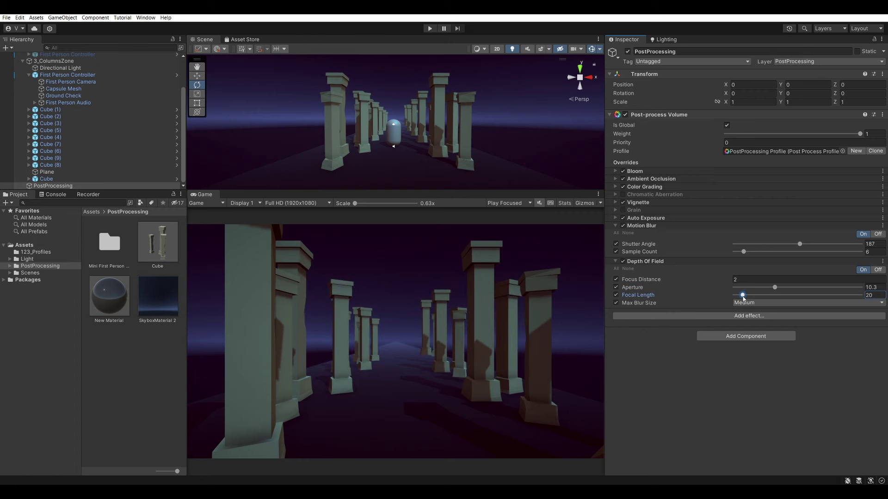
# Snip the Game view and sketch red marks explaining focus distance, then return to Unity.
pyautogui.moveTo(225, 218); pyautogui.dragTo(603, 458)
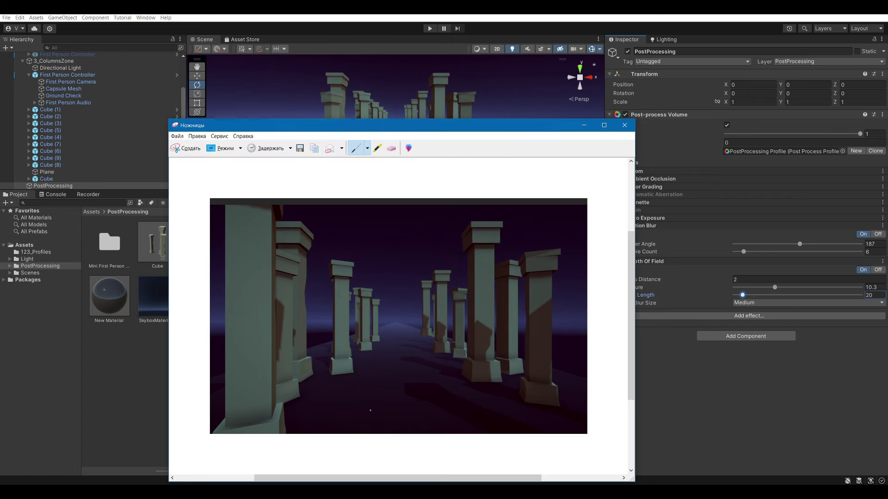
pyautogui.moveTo(408, 420); pyautogui.dragTo(409, 421)
pyautogui.moveTo(401, 351); pyautogui.dragTo(403, 418)
pyautogui.moveTo(424, 370)
pyautogui.mouseDown()
pyautogui.moveTo(421, 387)
pyautogui.moveTo(432, 387)
pyautogui.mouseUp()
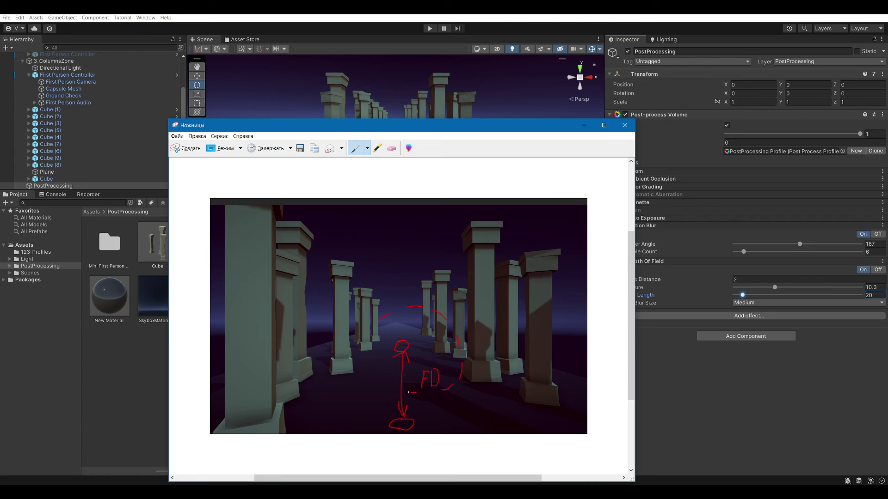
pyautogui.moveTo(369, 371); pyautogui.dragTo(377, 328)
pyautogui.moveTo(386, 369); pyautogui.dragTo(391, 359)
pyautogui.hotkey('alt', 'Tab')
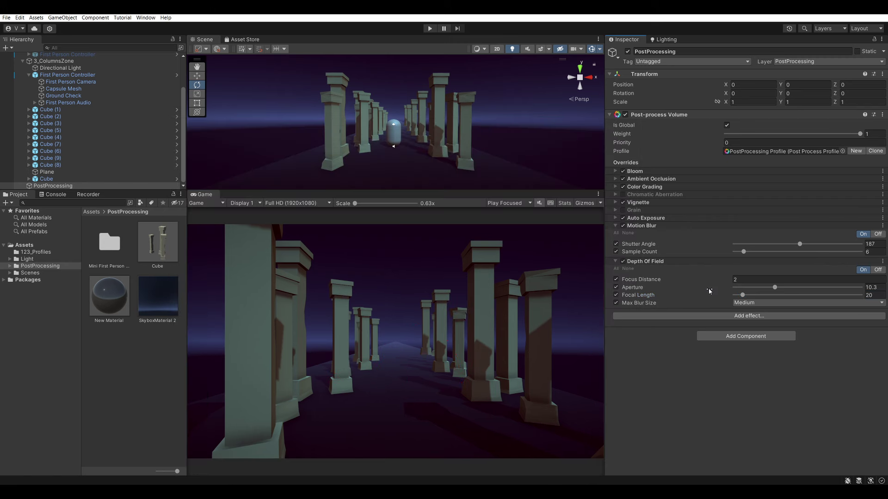
# Add a Screen Space Reflections override to the profile and open the Edit menu.
pyautogui.moveTo(710, 291)
pyautogui.click(708, 316)
pyautogui.moveTo(723, 256)
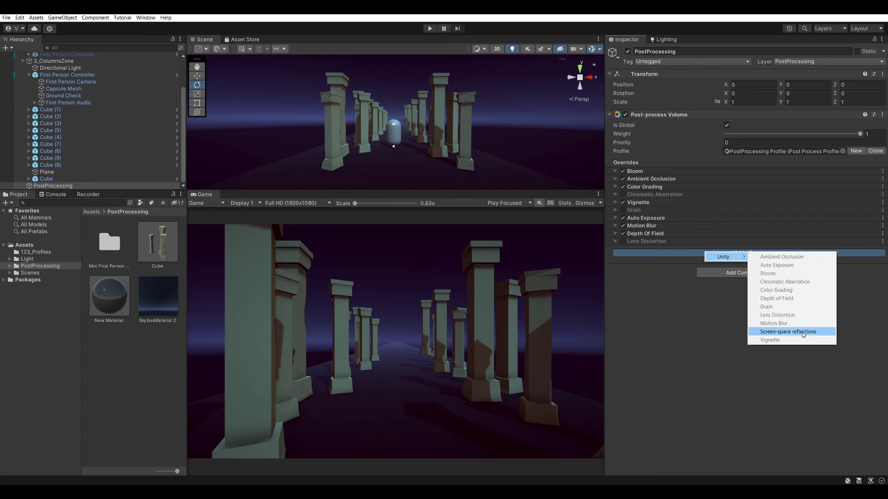
pyautogui.click(804, 332)
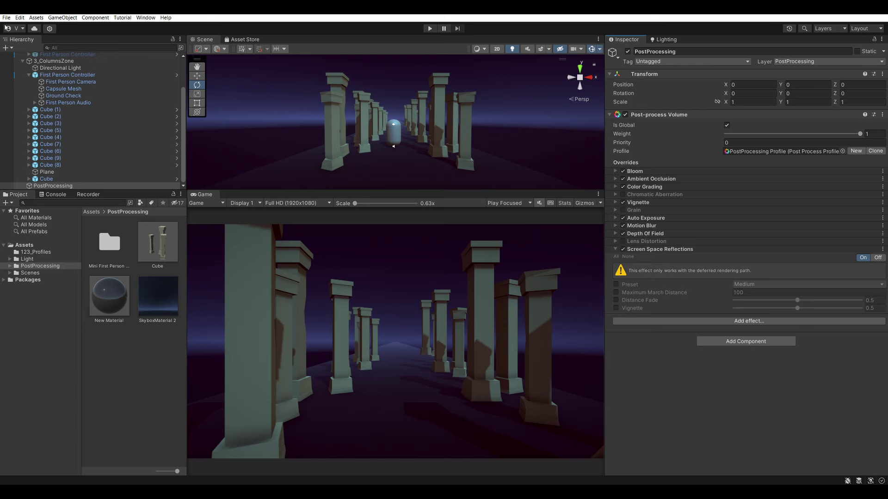
pyautogui.click(19, 17)
# In Graphics settings, untick Use Defaults for High (Tier 3) and set Rendering Path to Deferred.
pyautogui.click(63, 262)
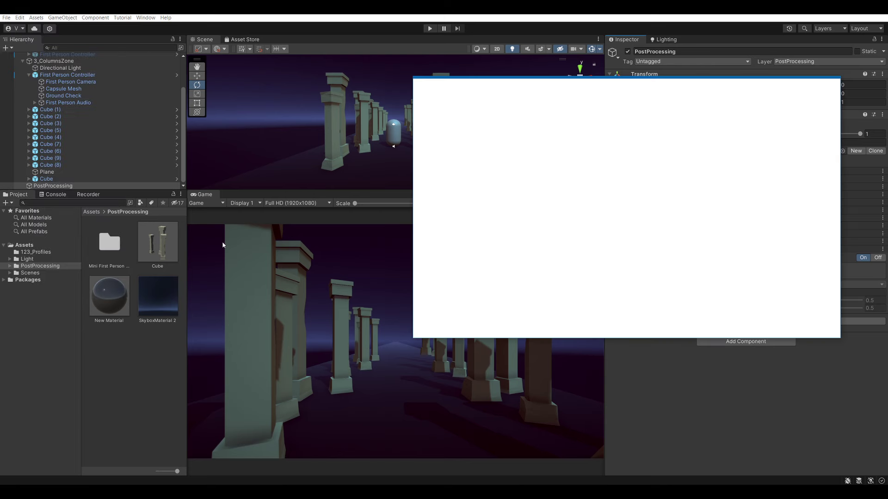
pyautogui.click(186, 144)
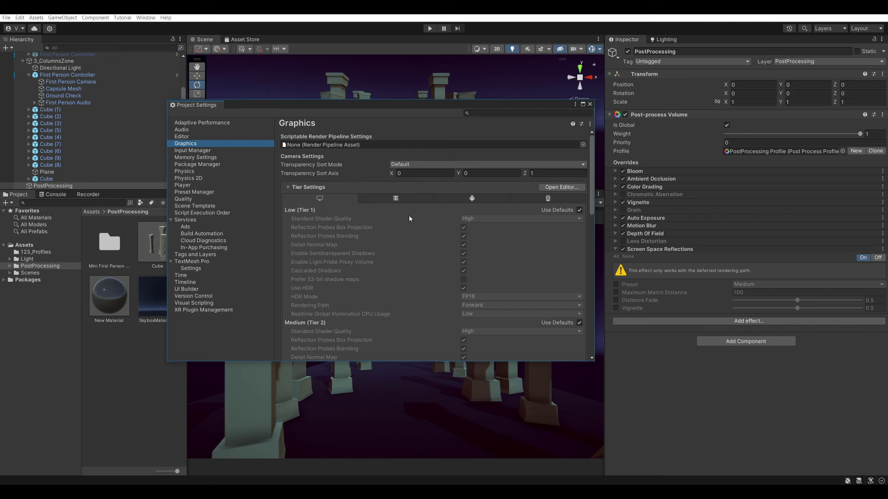
pyautogui.scroll(-3, 410, 221)
pyautogui.scroll(-2, 410, 218)
pyautogui.scroll(-2, 424, 215)
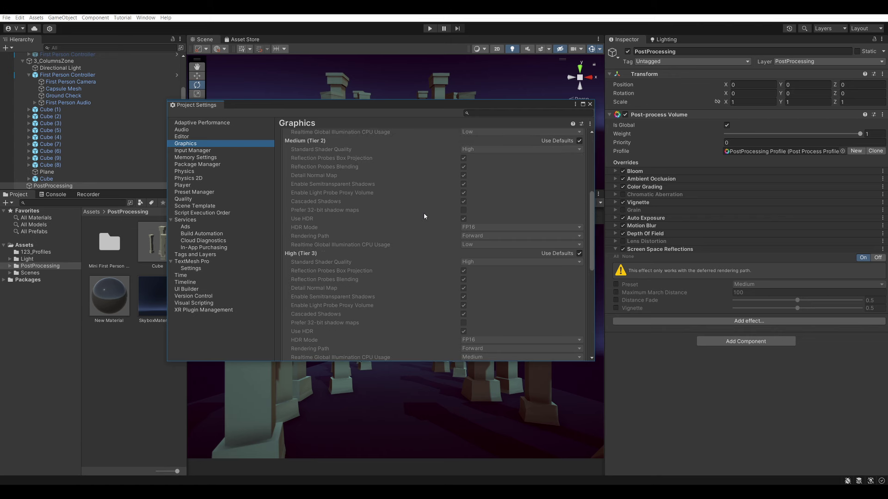
pyautogui.scroll(-3, 424, 216)
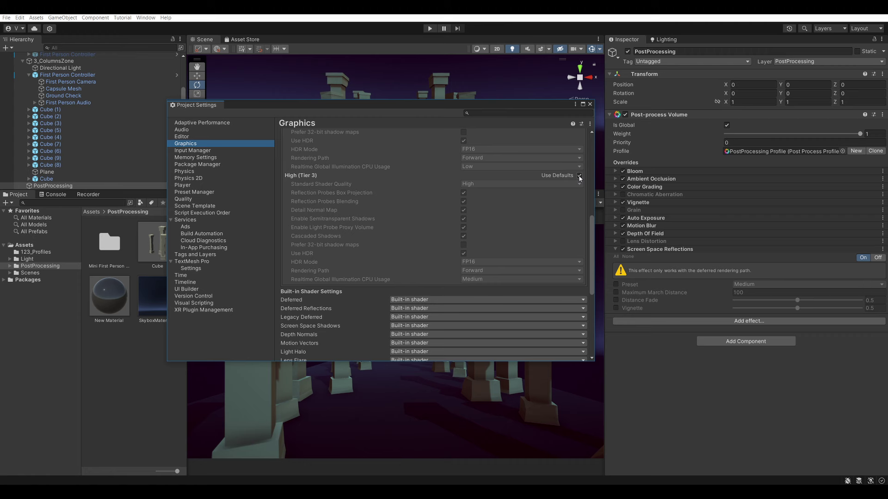
pyautogui.click(580, 176)
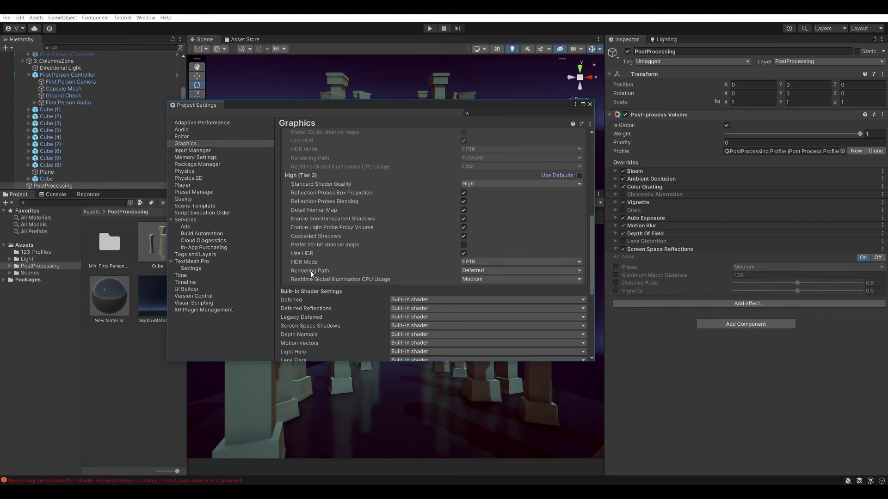
pyautogui.click(472, 272)
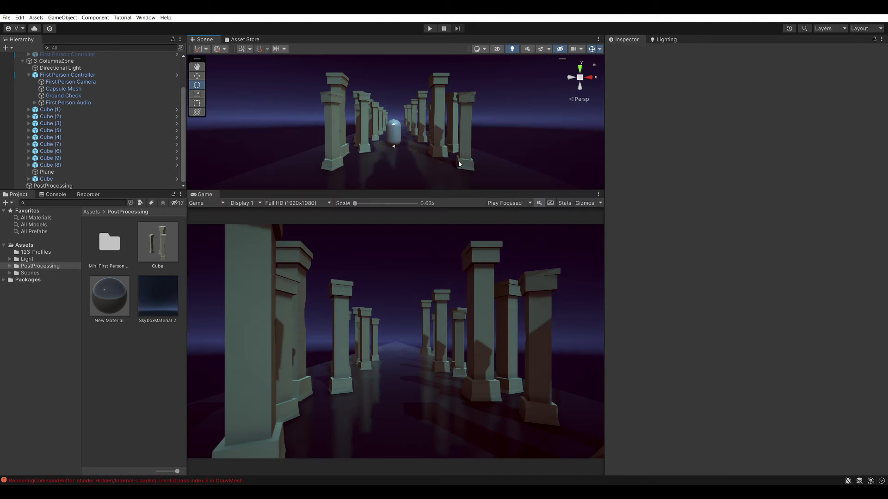
# Select the floor Plane and show its New Material settings with Smoothness 1.
pyautogui.click(406, 170)
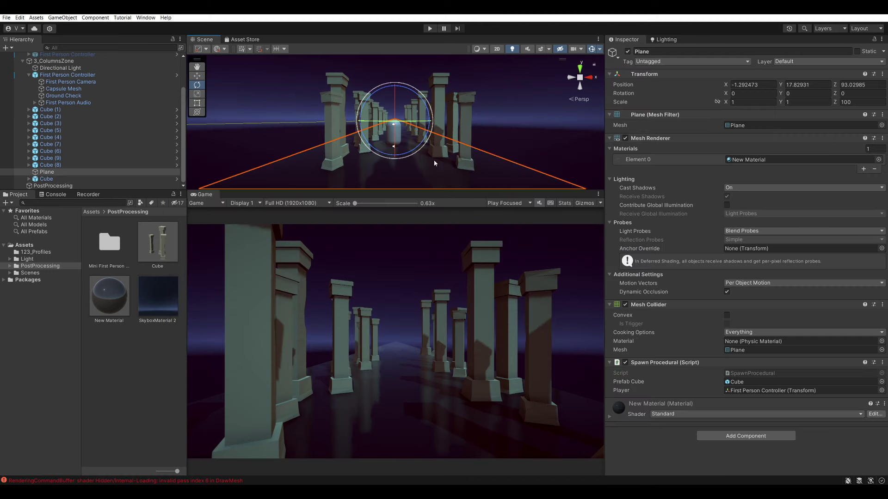
pyautogui.click(675, 404)
pyautogui.scroll(-5, 678, 380)
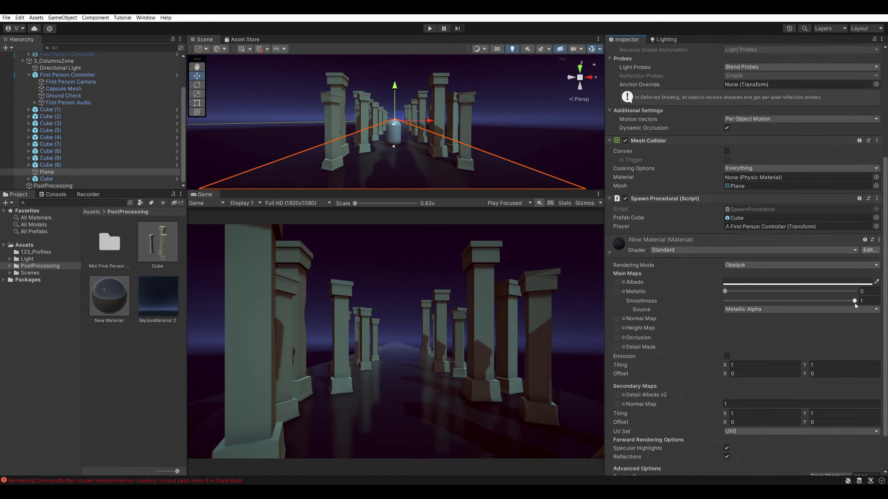
# Set reflections Max March Distance 50, Distance Fade 0.19 and Vignette 0.479.
pyautogui.click(52, 185)
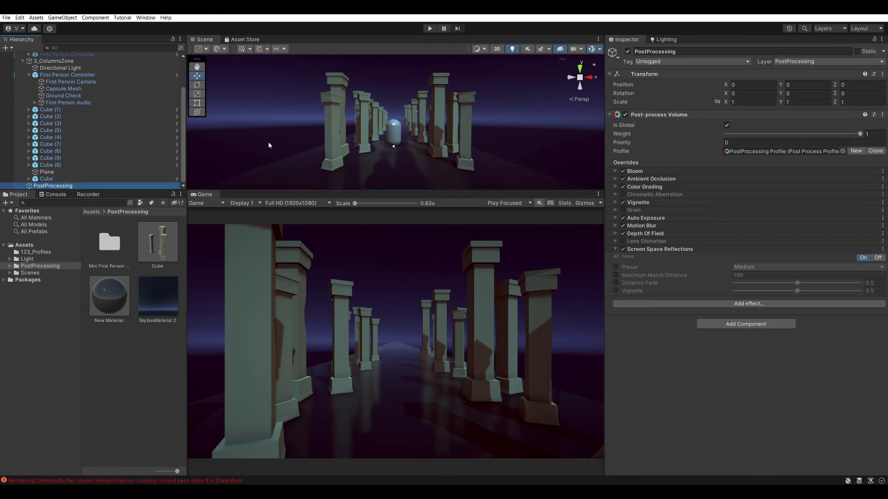
pyautogui.moveTo(270, 145)
pyautogui.mouseDown(button='right')
pyautogui.moveTo(408, 151)
pyautogui.moveTo(392, 156)
pyautogui.mouseUp(button='right')
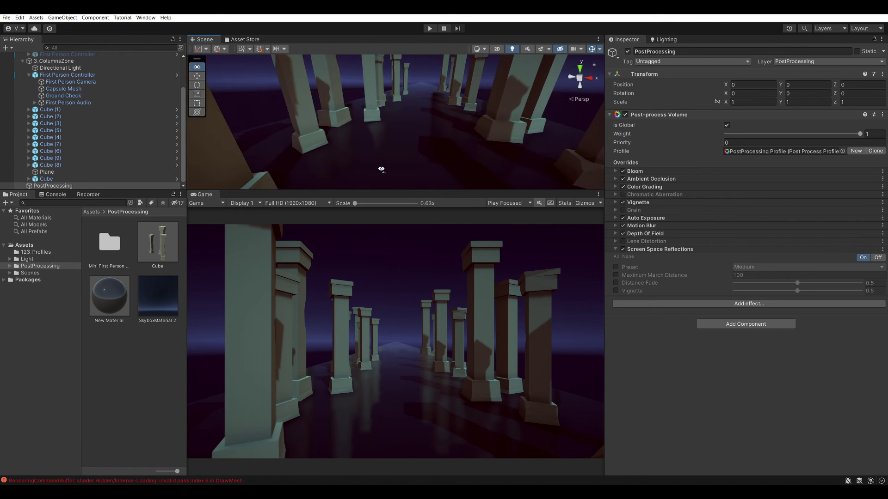
pyautogui.click(616, 276)
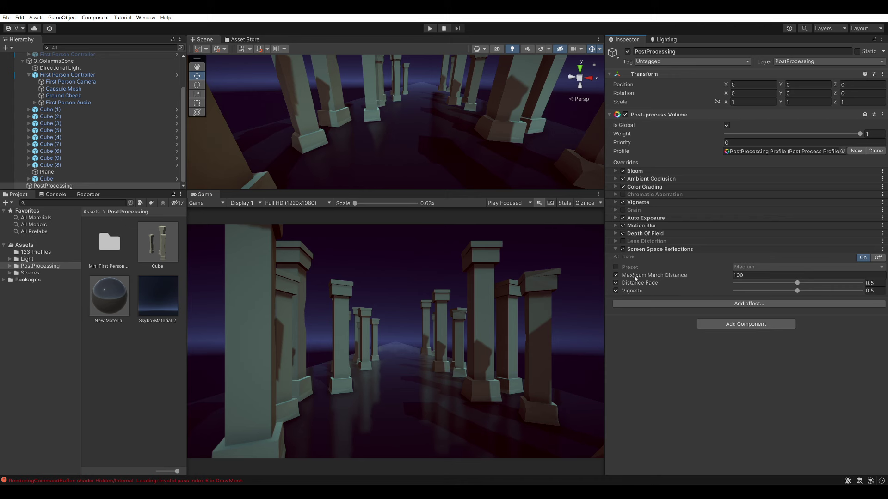
pyautogui.click(734, 276)
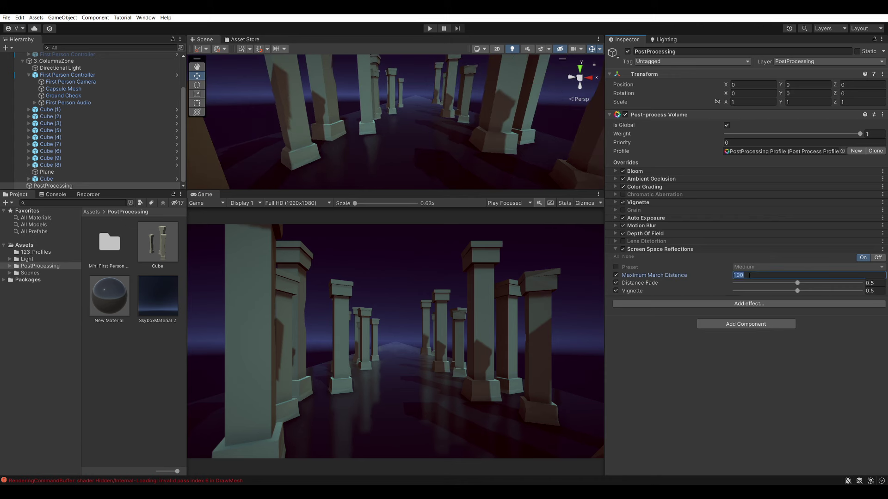
pyautogui.write('117.52')
pyautogui.moveTo(797, 284)
pyautogui.mouseDown()
pyautogui.moveTo(726, 287)
pyautogui.moveTo(772, 288)
pyautogui.mouseUp()
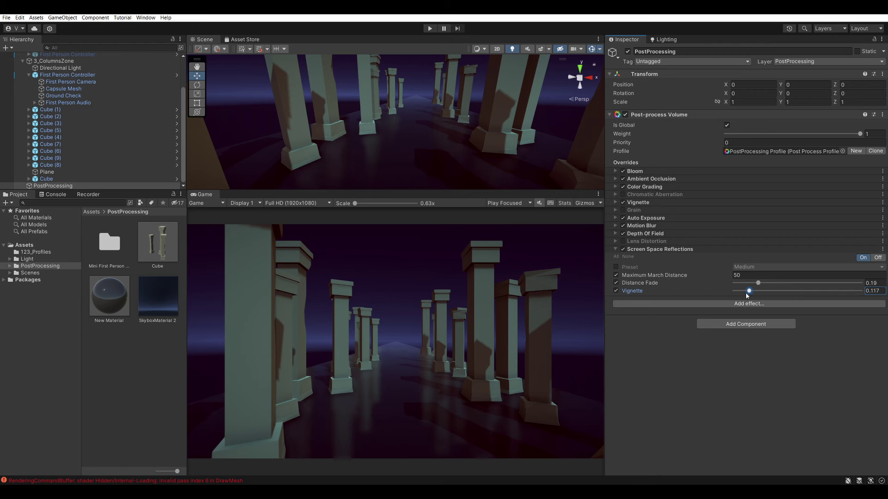
pyautogui.moveTo(810, 296); pyautogui.dragTo(757, 299)
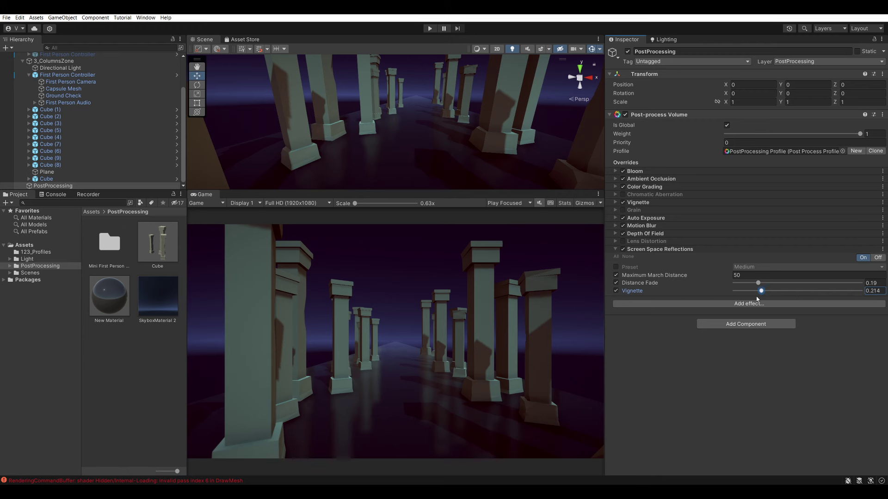
pyautogui.click(799, 291)
# Set the reflection Preset to Overkill and test it briefly in play mode.
pyautogui.click(616, 268)
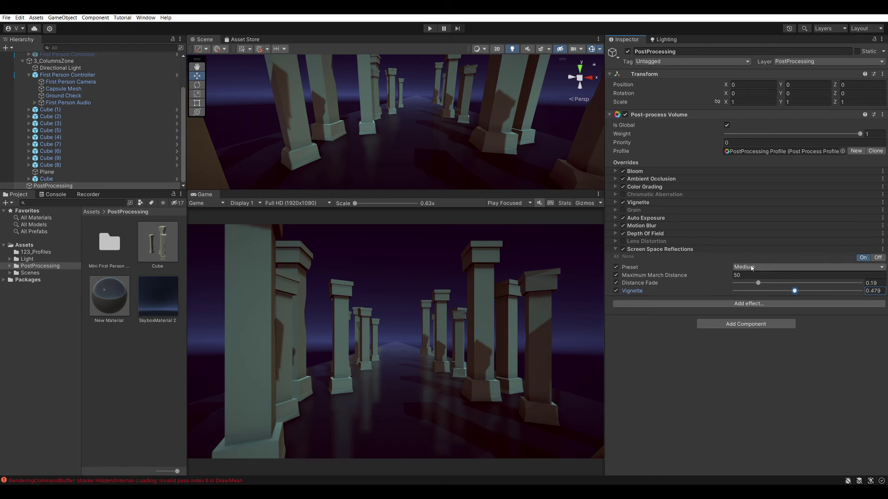
pyautogui.click(759, 267)
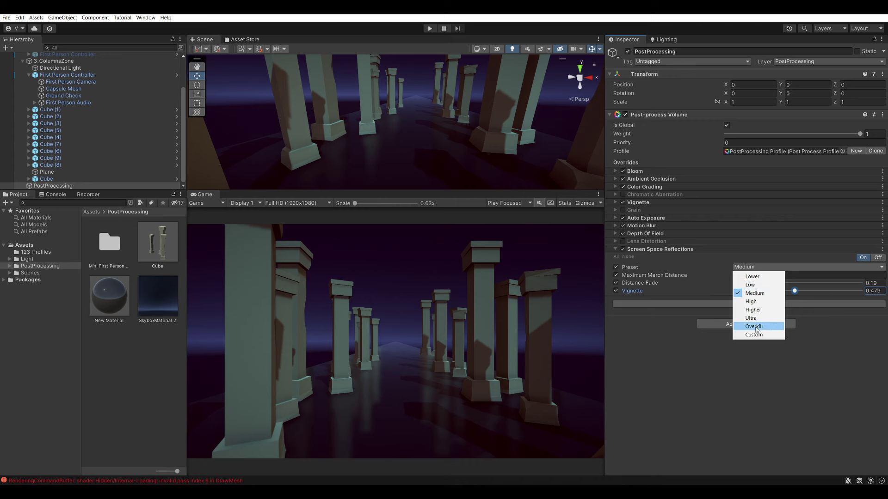
pyautogui.click(758, 327)
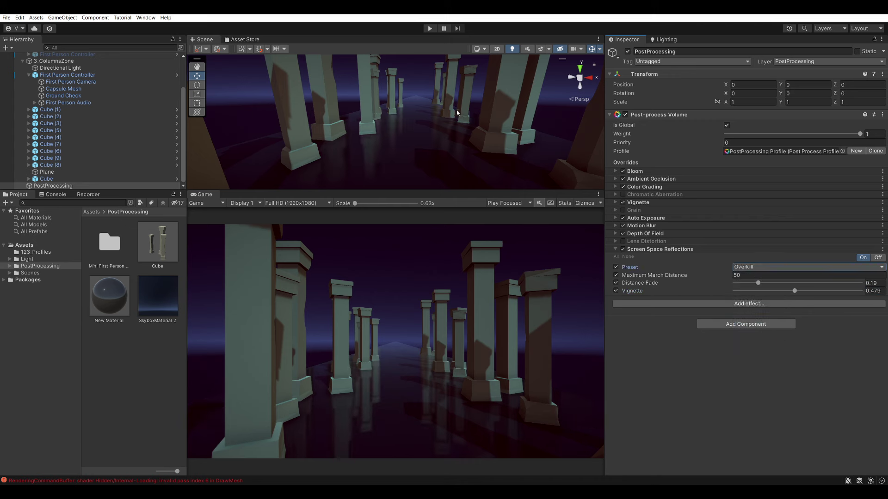
pyautogui.moveTo(430, 125)
pyautogui.mouseDown(button='right')
pyautogui.moveTo(448, 127)
pyautogui.moveTo(423, 102)
pyautogui.mouseUp(button='right')
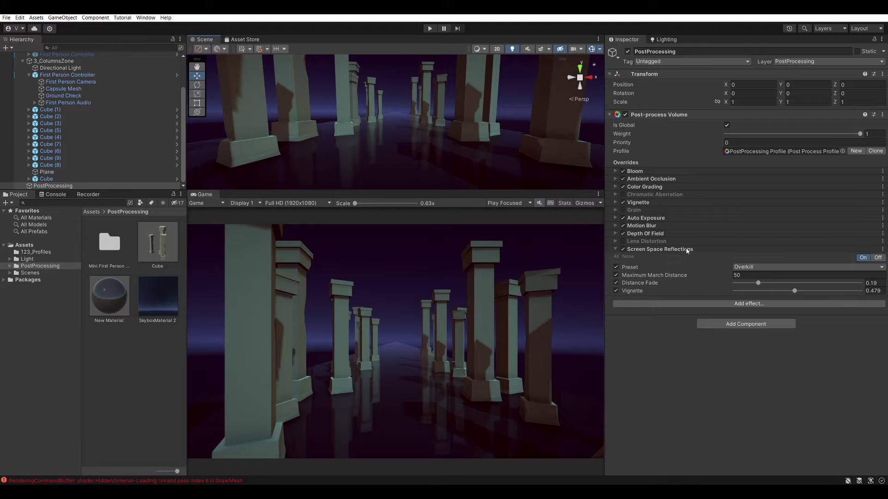
pyautogui.hotkey('ctrl', 'p')
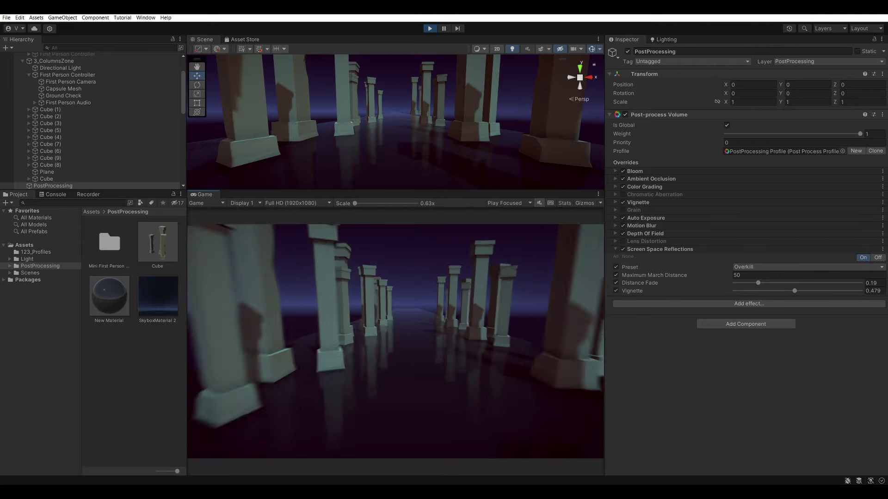
pyautogui.hotkey('ctrl', 'p')
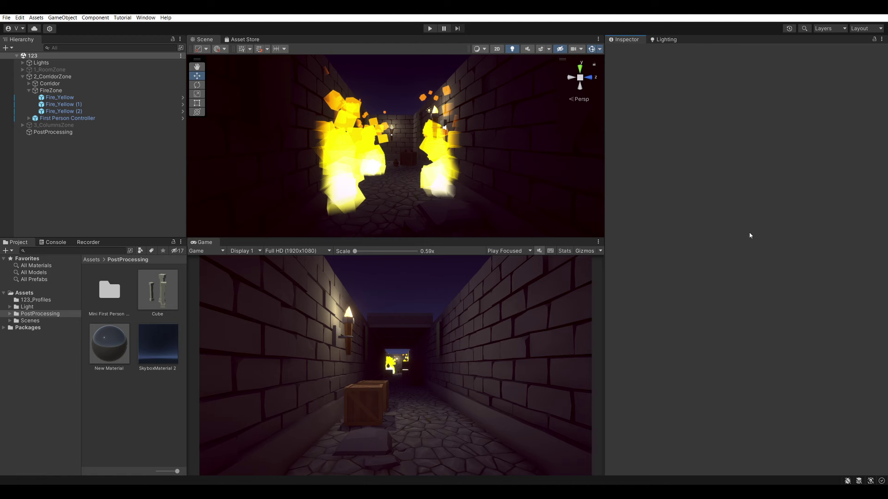
pyautogui.click(62, 111)
pyautogui.keyDown('shift'); pyautogui.click(59, 97); pyautogui.keyUp('shift')
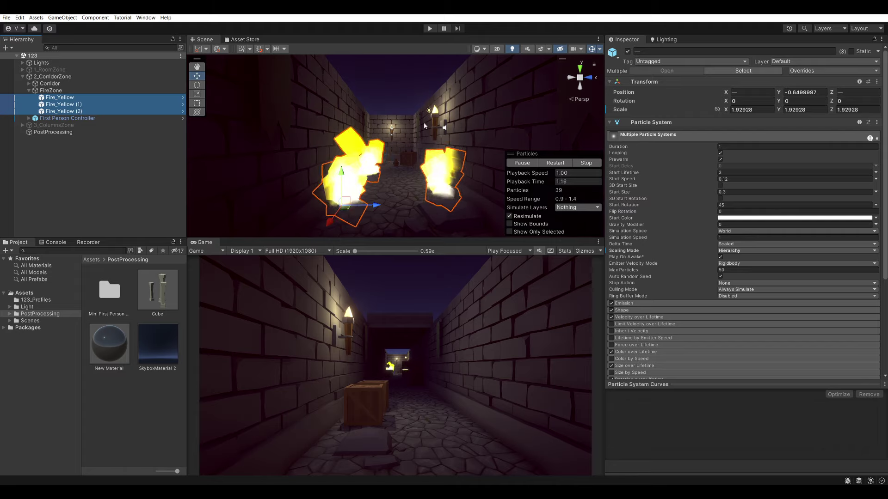
pyautogui.moveTo(423, 122); pyautogui.dragTo(401, 139, button='middle')
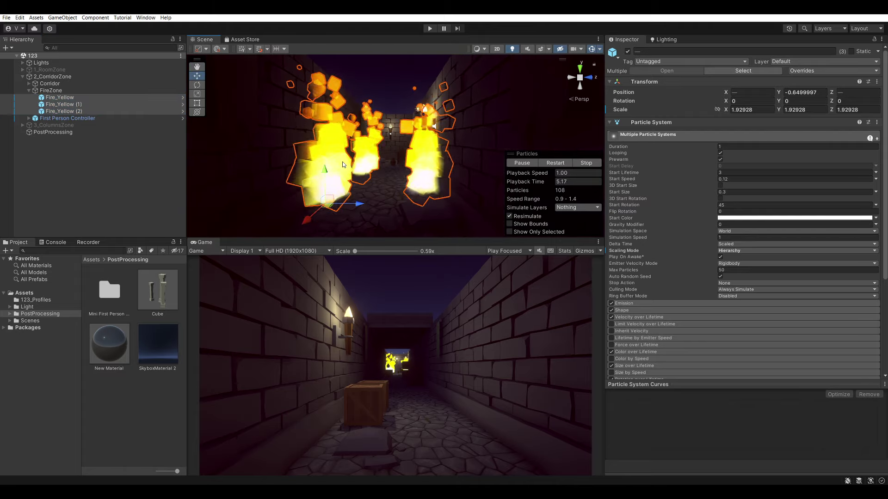
pyautogui.scroll(-5, 325, 120)
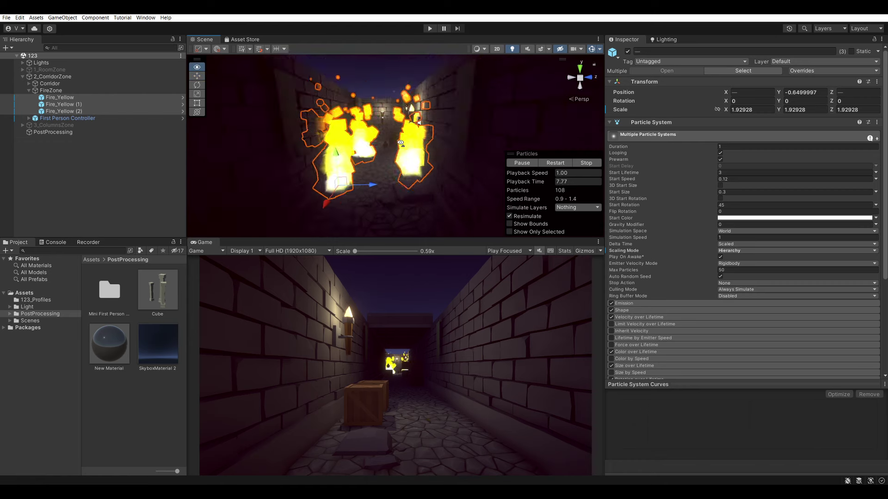
pyautogui.keyDown('alt'); pyautogui.moveTo(325, 120); pyautogui.dragTo(317, 91); pyautogui.keyUp('alt')
pyautogui.click(317, 91)
# Create an empty GameObject and lower it to fire height.
pyautogui.click(63, 17)
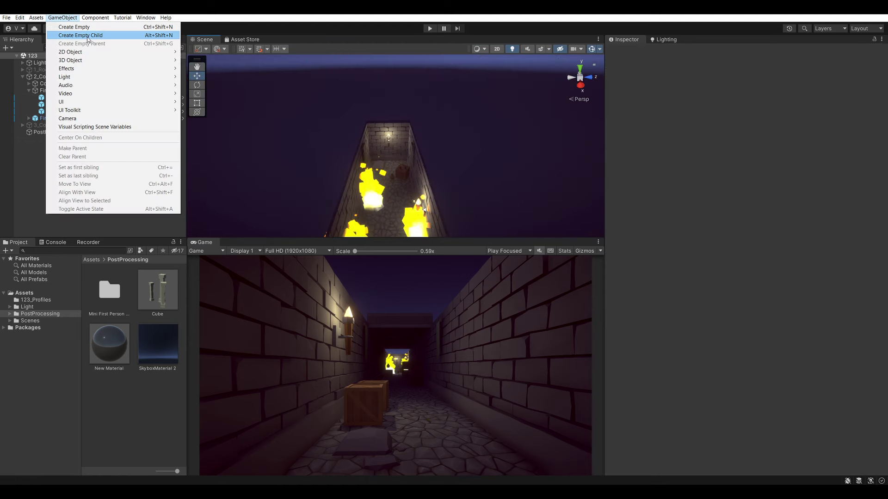
pyautogui.click(70, 25)
pyautogui.moveTo(508, 142)
pyautogui.keyDown('alt'); pyautogui.mouseDown()
pyautogui.moveTo(389, 171)
pyautogui.moveTo(351, 139)
pyautogui.moveTo(449, 124)
pyautogui.mouseUp(); pyautogui.keyUp('alt')
pyautogui.moveTo(492, 96)
pyautogui.mouseDown()
pyautogui.moveTo(485, 205)
pyautogui.moveTo(509, 185)
pyautogui.mouseUp()
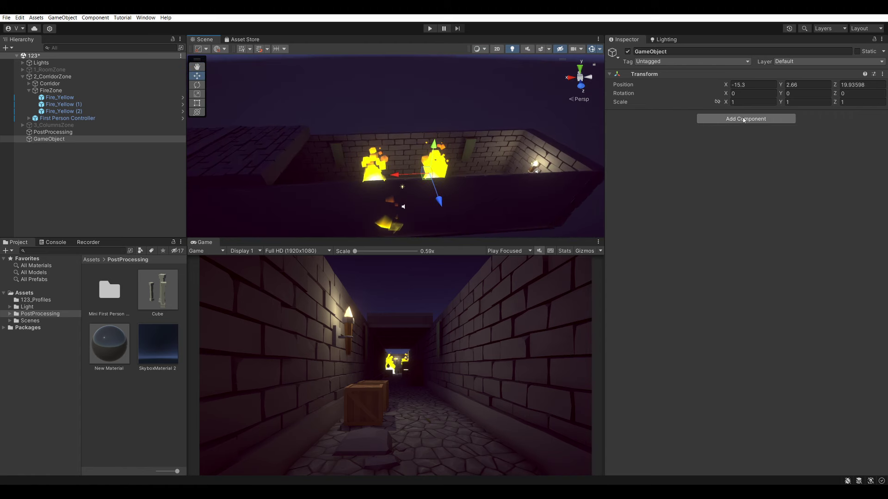
# Add a Box Collider, scale it to 7.49×3.086×3.086, and place it over the three fires.
pyautogui.click(743, 119)
pyautogui.write('box')
pyautogui.press('Return')
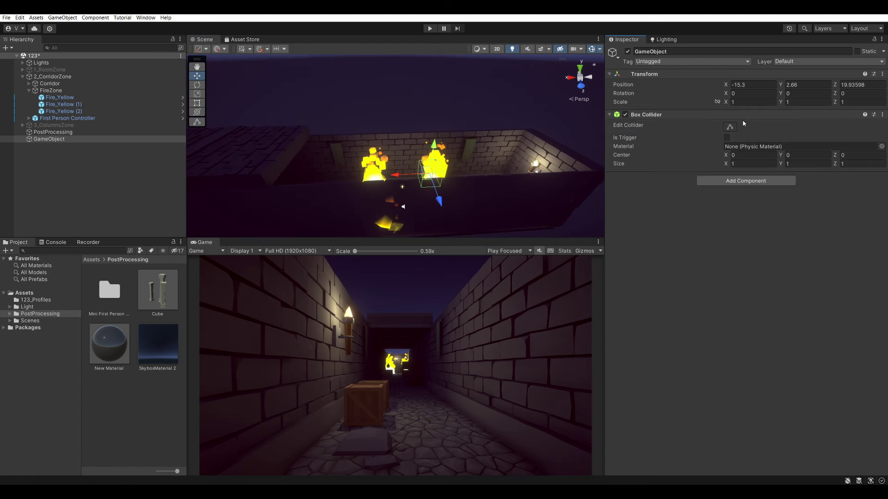
pyautogui.moveTo(475, 186)
pyautogui.keyDown('alt'); pyautogui.mouseDown()
pyautogui.moveTo(454, 187)
pyautogui.moveTo(495, 173)
pyautogui.moveTo(464, 167)
pyautogui.mouseUp(); pyautogui.keyUp('alt')
pyautogui.press('r')
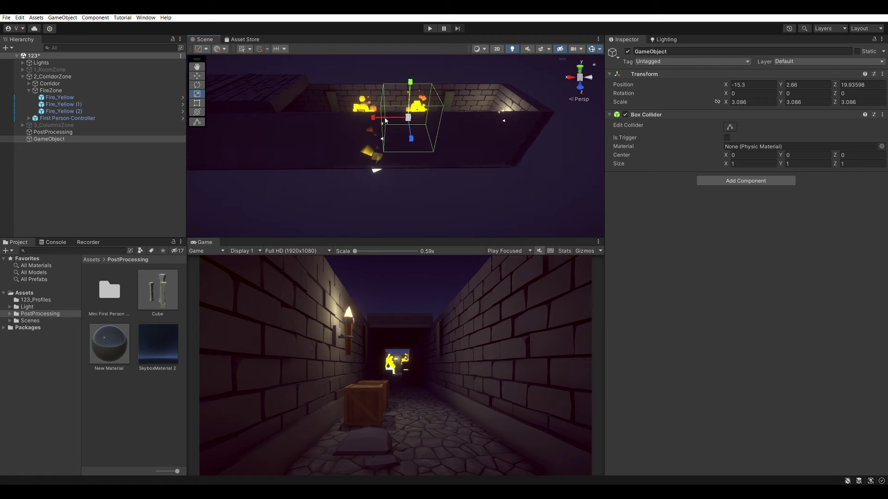
pyautogui.moveTo(376, 117); pyautogui.dragTo(324, 117)
pyautogui.press('w')
pyautogui.moveTo(420, 85)
pyautogui.mouseDown()
pyautogui.moveTo(416, 99)
pyautogui.moveTo(463, 139)
pyautogui.mouseUp()
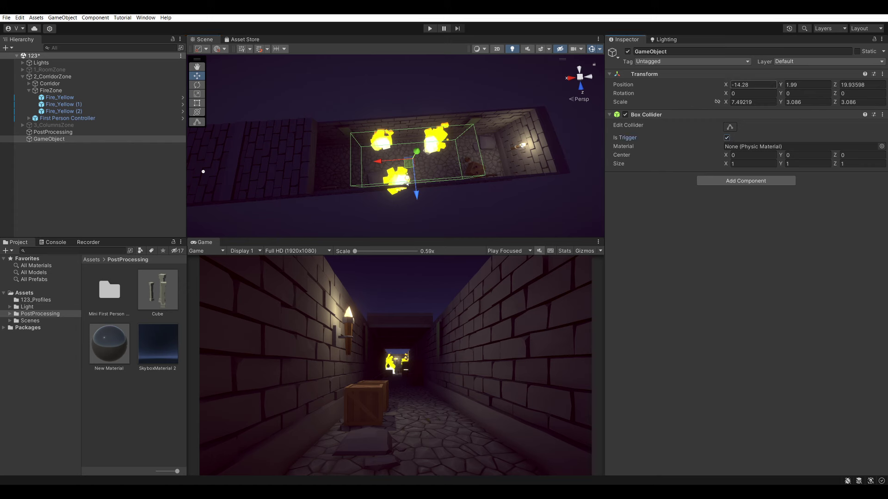
# Put the trigger box object on the PostProcessing layer.
pyautogui.click(805, 66)
pyautogui.click(813, 100)
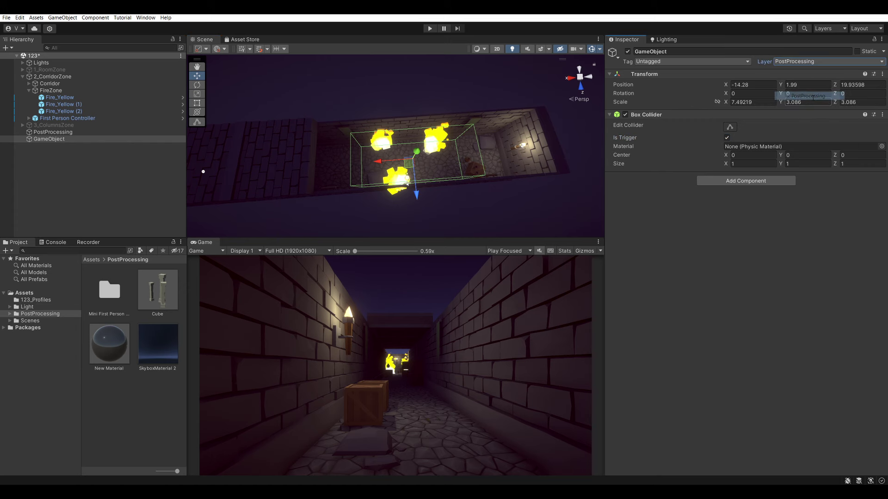
pyautogui.click(732, 184)
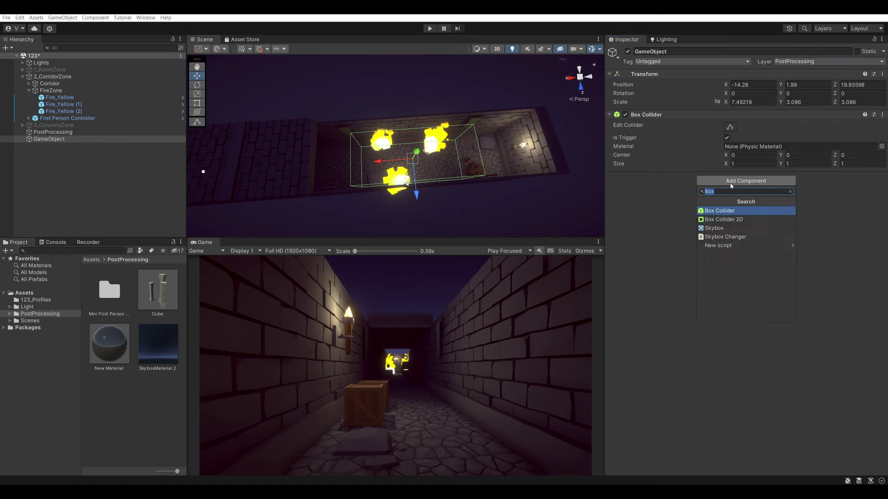
# Add a Post-process Volume to the trigger box with Blend Distance 2.
pyautogui.write('post')
pyautogui.click(723, 229)
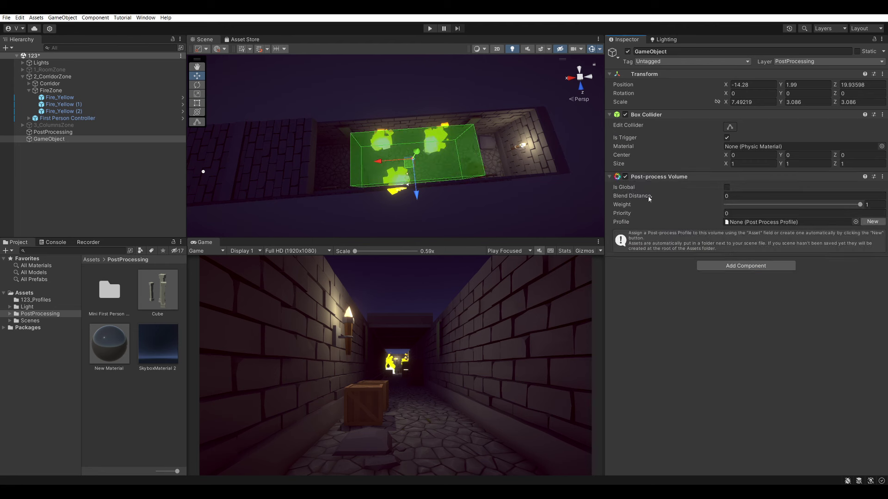
pyautogui.moveTo(705, 196); pyautogui.dragTo(729, 196)
pyautogui.scroll(-3, 434, 106)
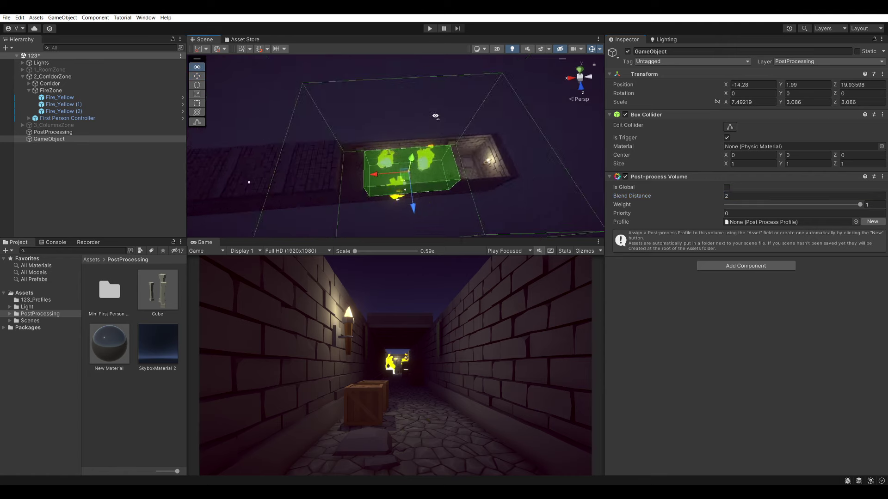
pyautogui.scroll(3, 370, 145)
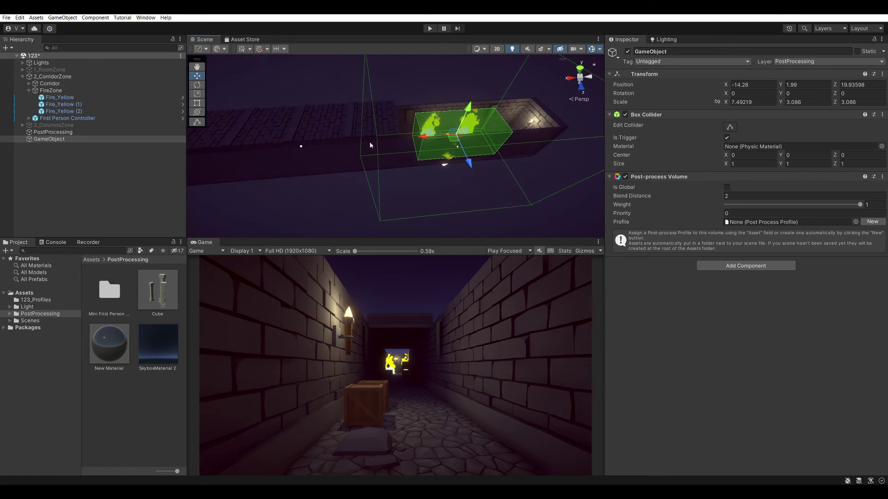
# Look down the corridor over the box and open the 123_Profiles folder.
pyautogui.keyDown('alt'); pyautogui.moveTo(361, 129); pyautogui.dragTo(358, 101); pyautogui.keyUp('alt')
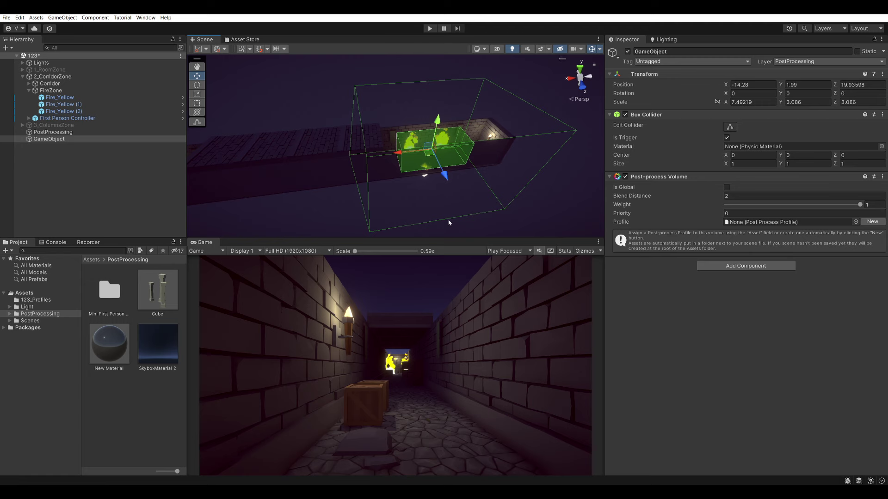
pyautogui.scroll(3, 367, 161)
pyautogui.scroll(3, 412, 136)
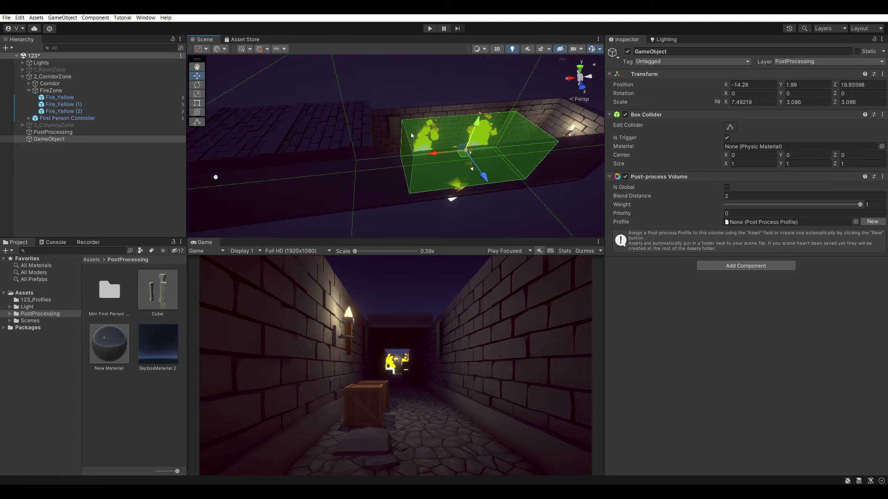
pyautogui.keyDown('alt'); pyautogui.moveTo(411, 148); pyautogui.dragTo(543, 202); pyautogui.keyUp('alt')
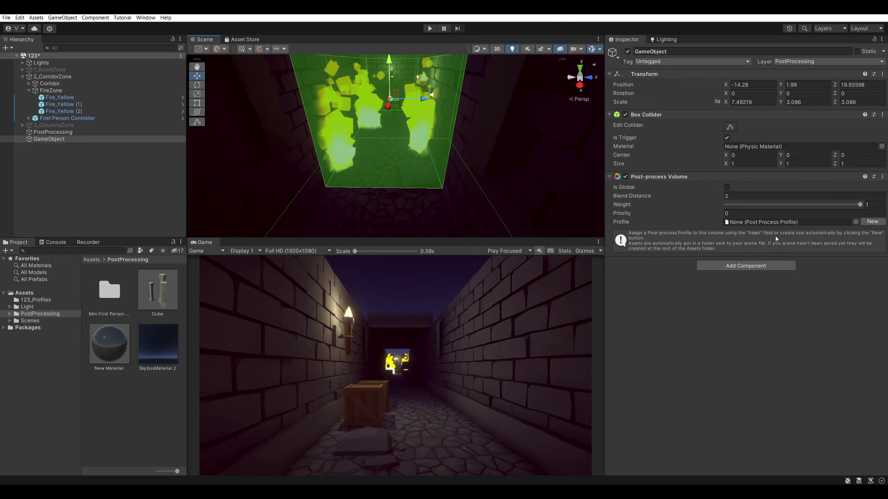
pyautogui.click(42, 301)
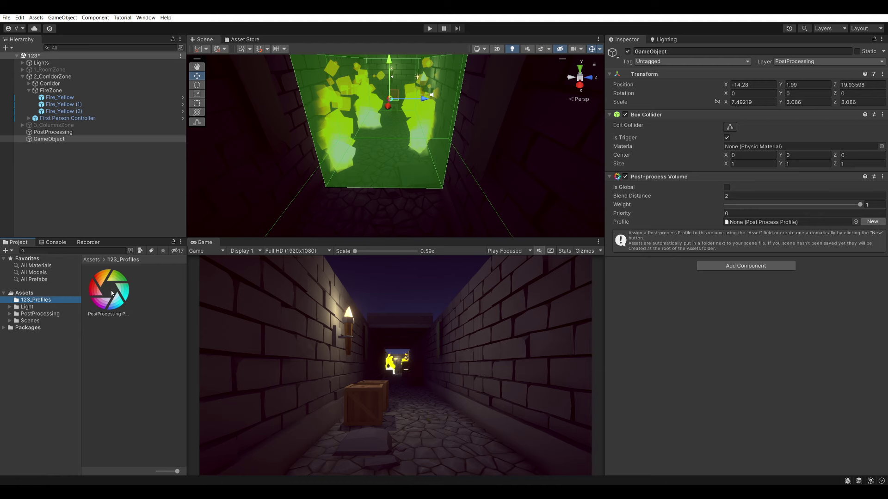
# Duplicate the PostProcessing profile as PostLocal and assign it to the trigger box's volume.
pyautogui.click(112, 293)
pyautogui.hotkey('ctrl', 'd')
pyautogui.rightClick(111, 296)
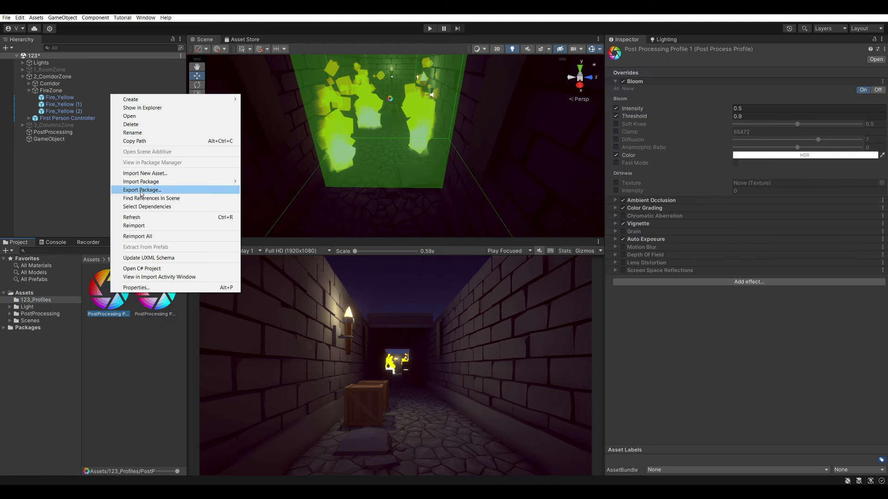
pyautogui.click(157, 133)
pyautogui.write('PostLocal')
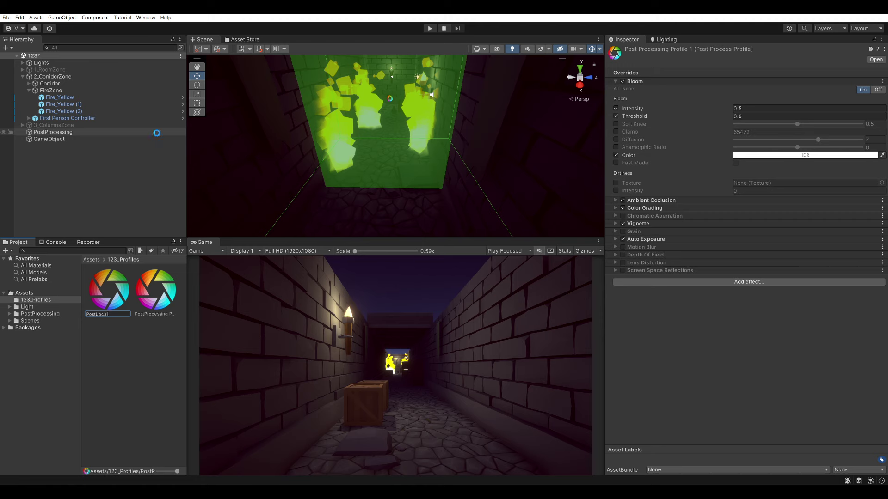
pyautogui.press('Return')
pyautogui.click(49, 139)
pyautogui.moveTo(109, 290)
pyautogui.mouseDown()
pyautogui.moveTo(778, 223)
pyautogui.moveTo(766, 223)
pyautogui.mouseUp()
# Collapse Bloom, expand Color Grading, and frame the fire-zone volume in the scene.
pyautogui.click(636, 242)
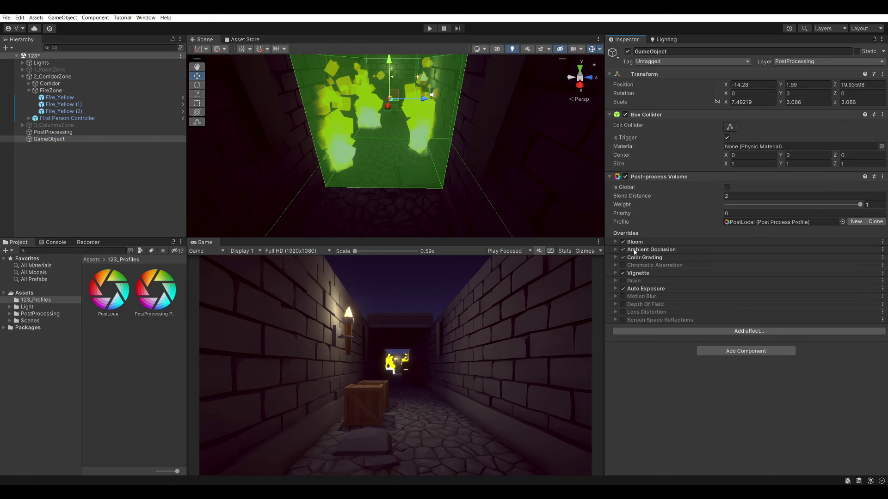
pyautogui.click(642, 259)
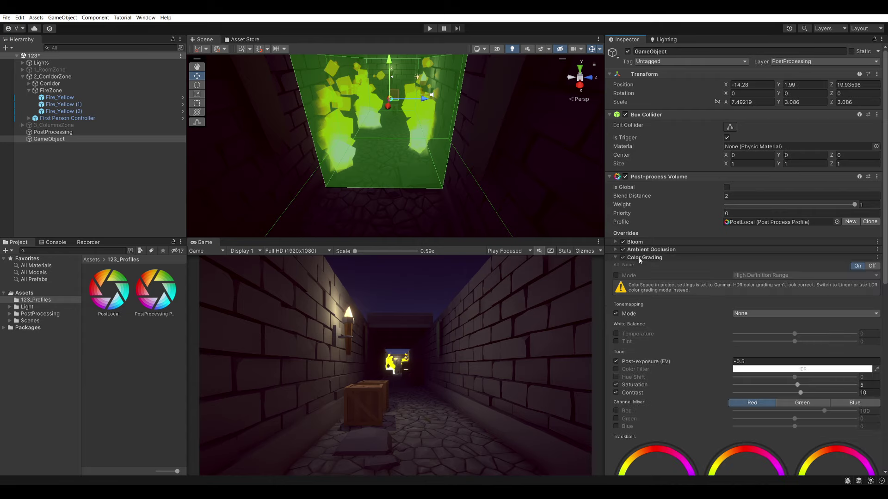
pyautogui.scroll(-2, 702, 322)
pyautogui.scroll(-4, 702, 322)
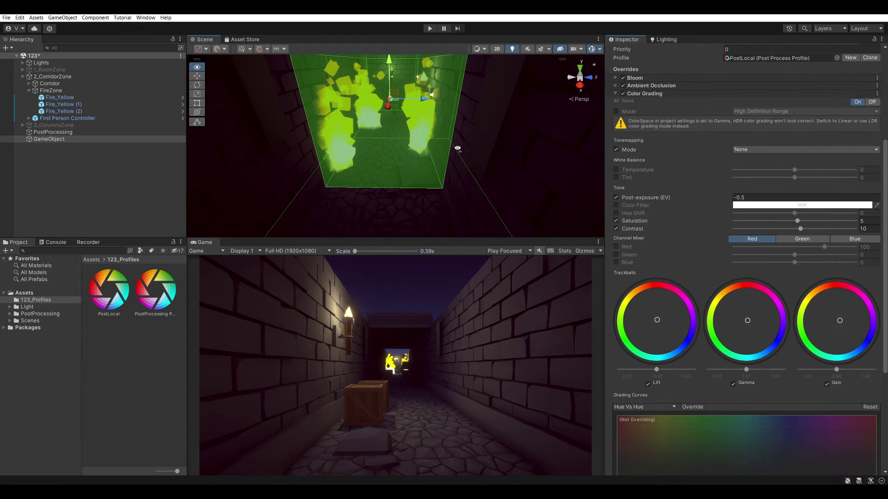
pyautogui.moveTo(458, 148)
pyautogui.keyDown('alt'); pyautogui.mouseDown()
pyautogui.moveTo(431, 186)
pyautogui.moveTo(474, 107)
pyautogui.moveTo(313, 148)
pyautogui.moveTo(533, 188)
pyautogui.mouseUp(); pyautogui.keyUp('alt')
pyautogui.click(755, 199)
pyautogui.write('6.53')
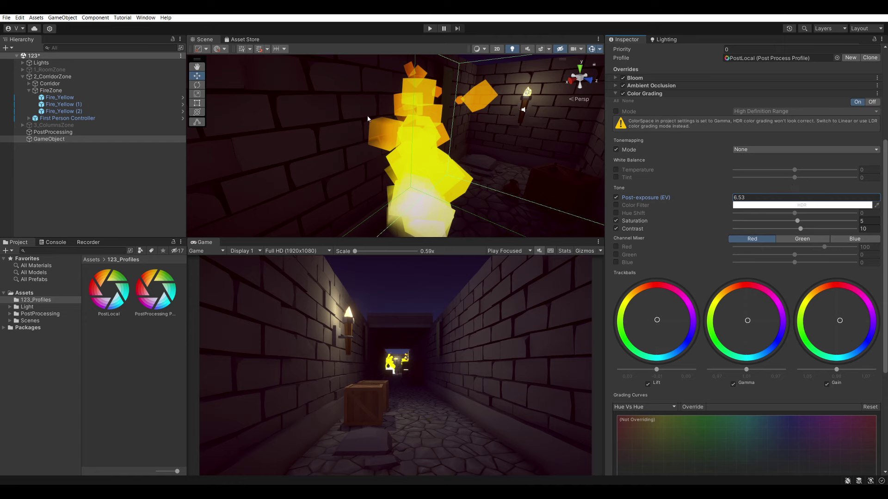
pyautogui.press('Escape')
pyautogui.press('f')
pyautogui.scroll(3, 760, 182)
pyautogui.scroll(1, 739, 136)
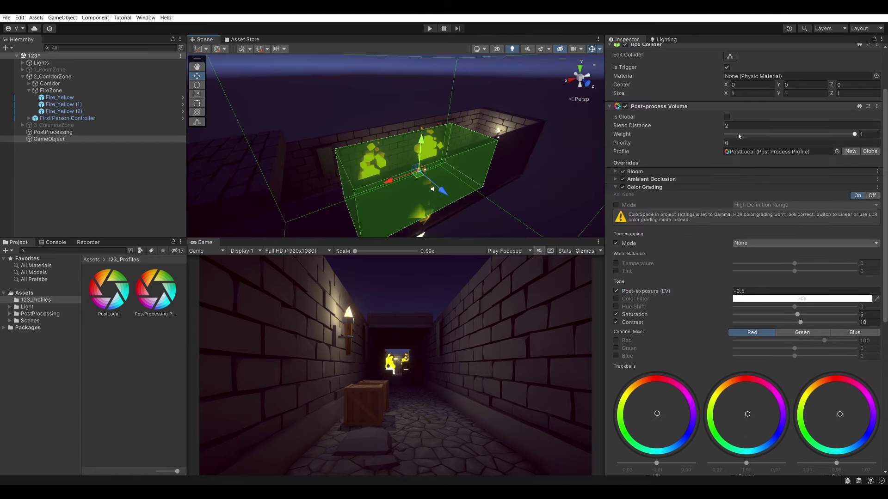
# Temporarily tick Is Global on the local volume and disable the global PostProcessing object.
pyautogui.click(727, 117)
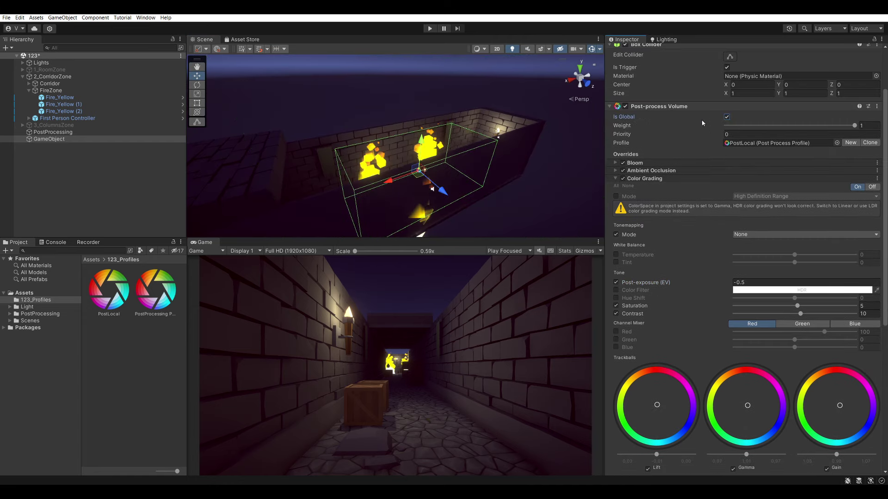
pyautogui.click(60, 132)
pyautogui.scroll(2, 673, 126)
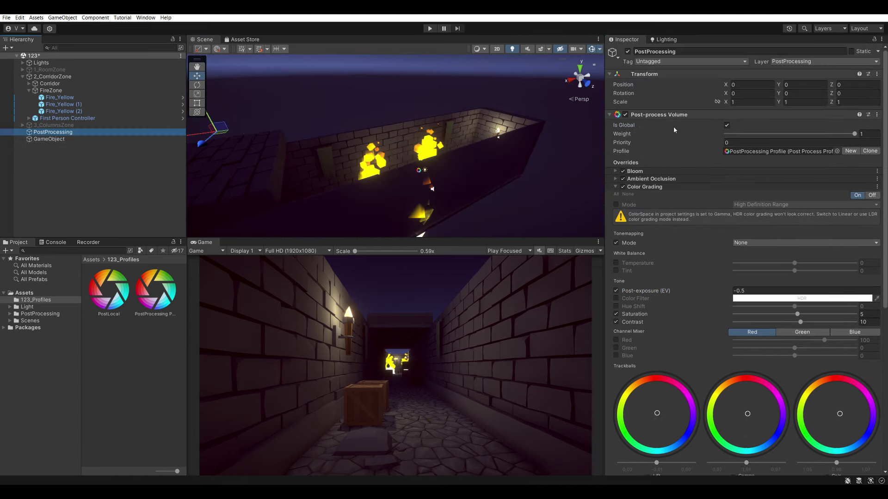
pyautogui.click(628, 52)
pyautogui.click(62, 138)
pyautogui.scroll(-4, 670, 259)
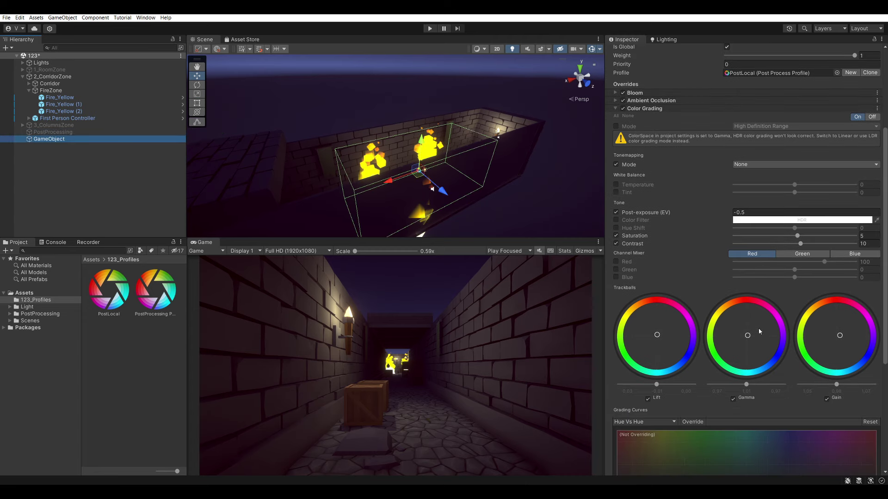
pyautogui.scroll(-1, 657, 309)
# Push Lift toward red, set Post-exposure 0.1 and raise Saturation to 28.7.
pyautogui.moveTo(658, 313); pyautogui.dragTo(656, 282)
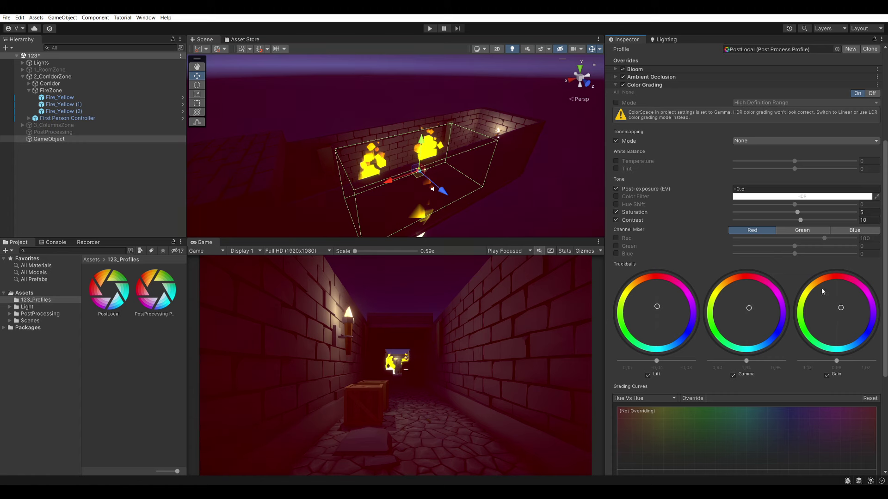
pyautogui.click(739, 190)
pyautogui.write('0.1')
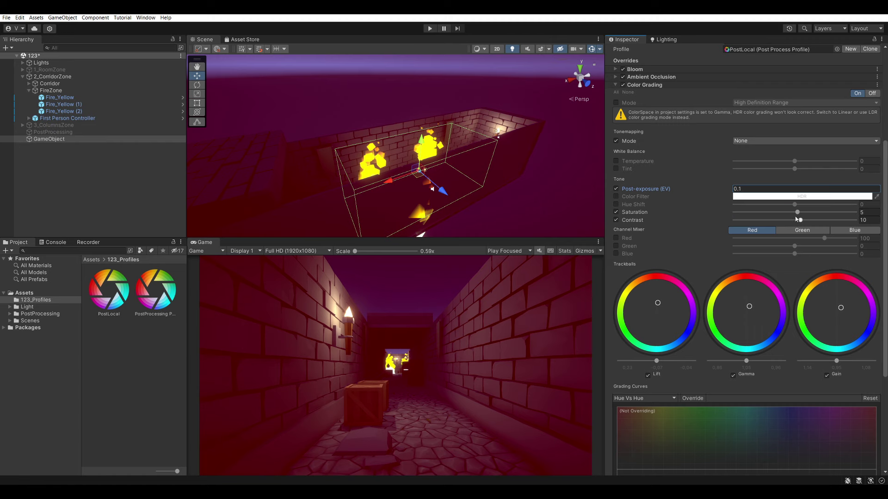
pyautogui.moveTo(797, 212); pyautogui.dragTo(807, 214)
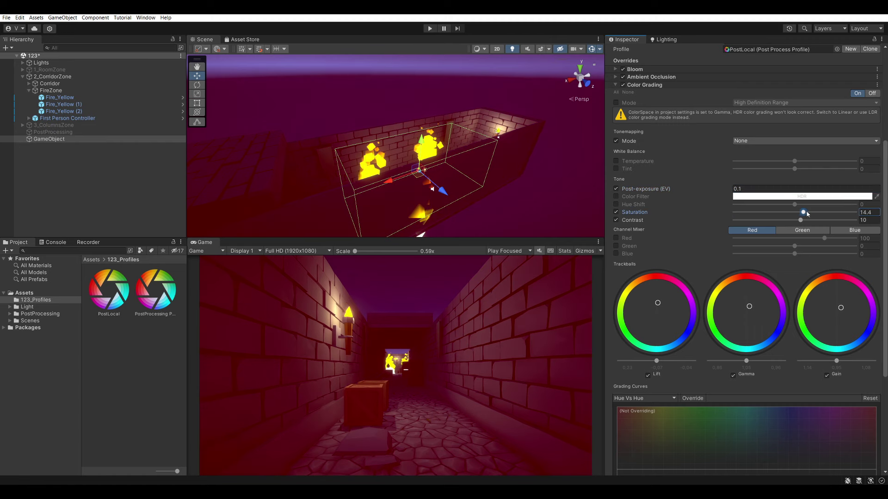
pyautogui.click(654, 87)
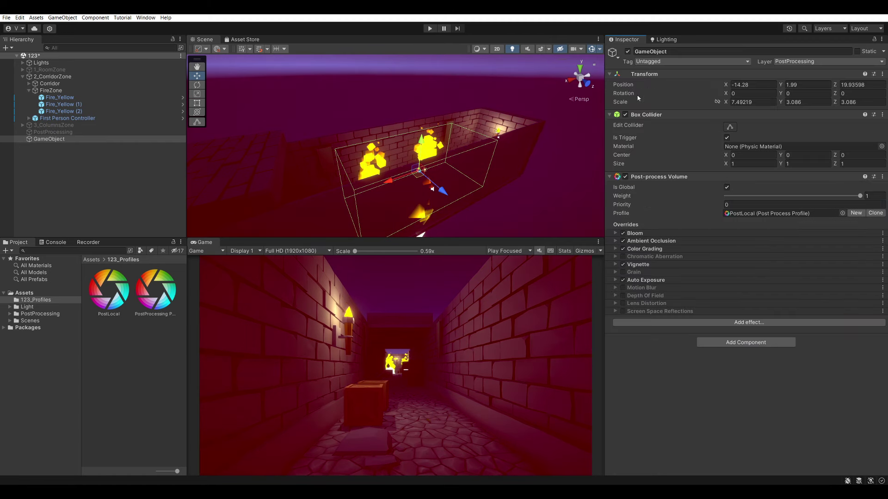
# Enable Chromatic Aberration in PostLocal, untick Is Global, re-enable global PostProcessing, and enter Play mode.
pyautogui.click(623, 256)
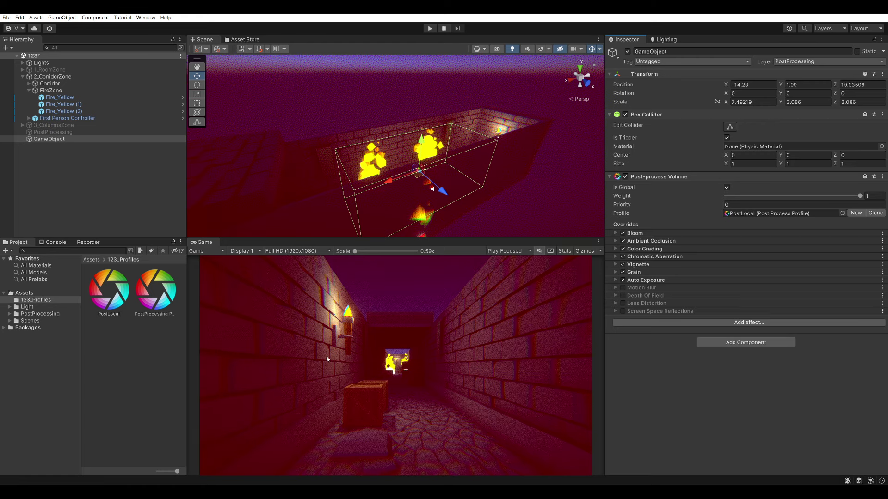
pyautogui.click(727, 188)
pyautogui.click(53, 132)
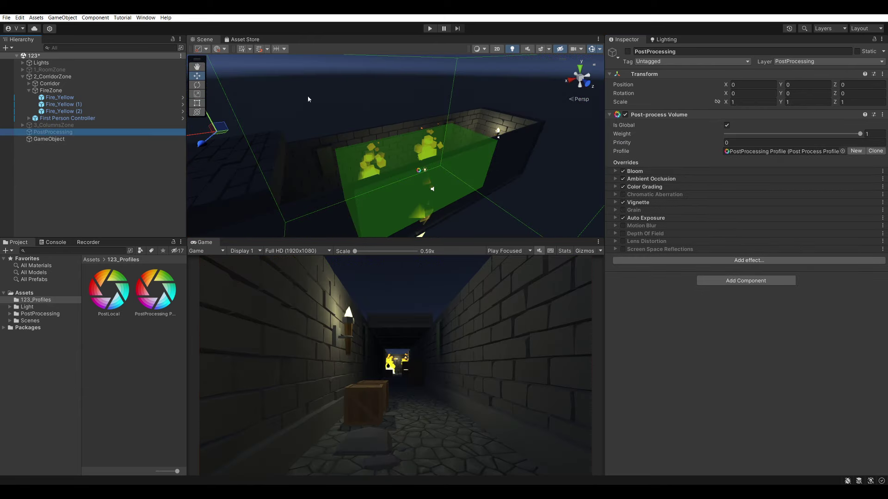
pyautogui.click(628, 52)
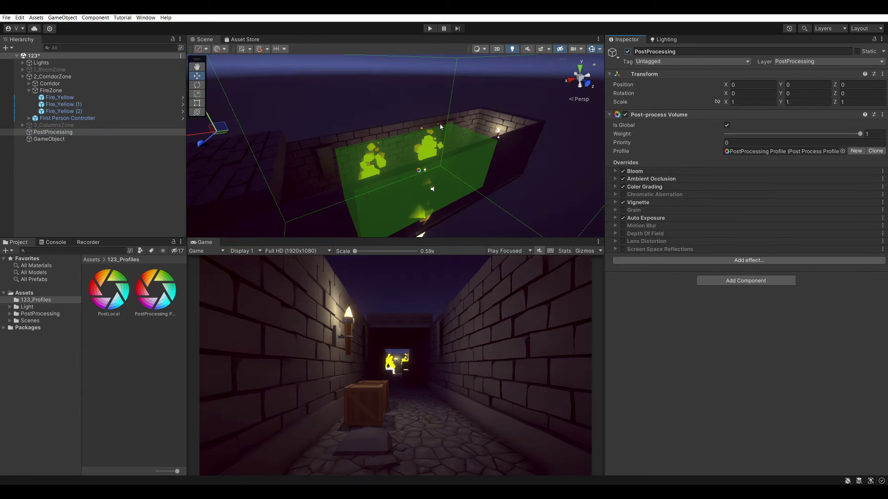
pyautogui.click(429, 29)
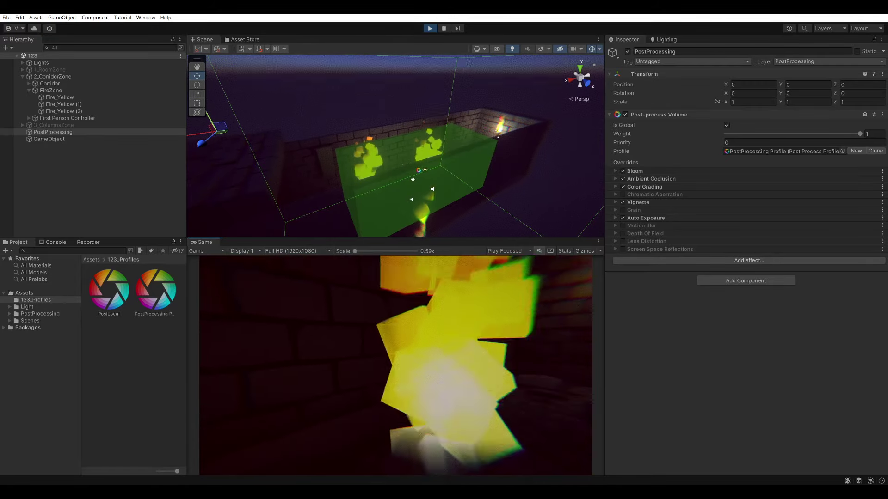
# Set the fire-zone Post-process Volume's Priority to 1 while the scene is playing.
pyautogui.click(72, 139)
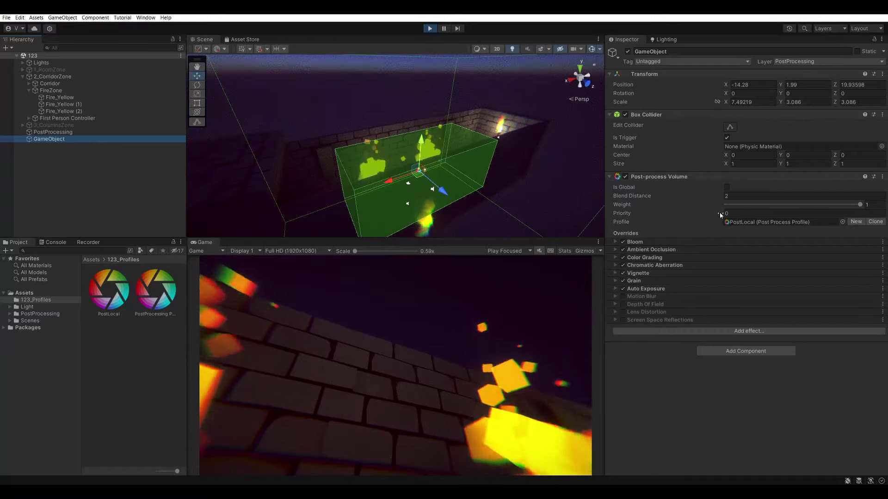
pyautogui.click(726, 213)
pyautogui.write('34')
pyautogui.press('BackSpace')
pyautogui.press('BackSpace')
pyautogui.write('1')
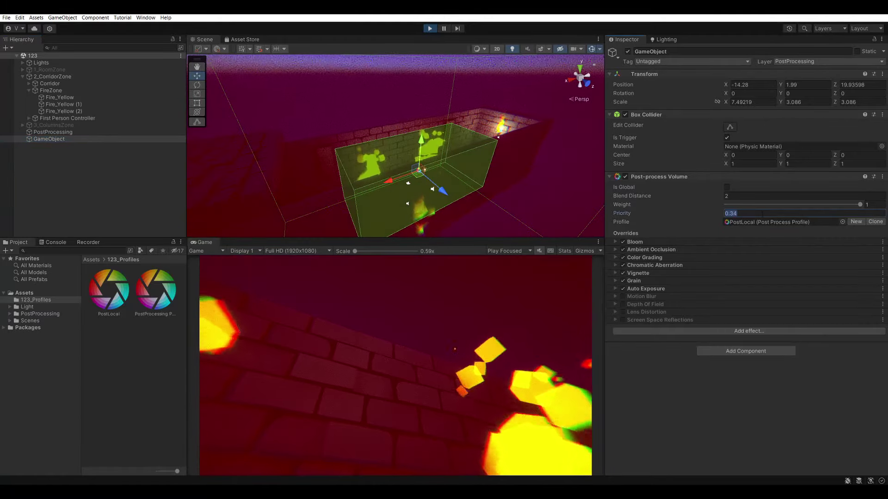
pyautogui.press('Return')
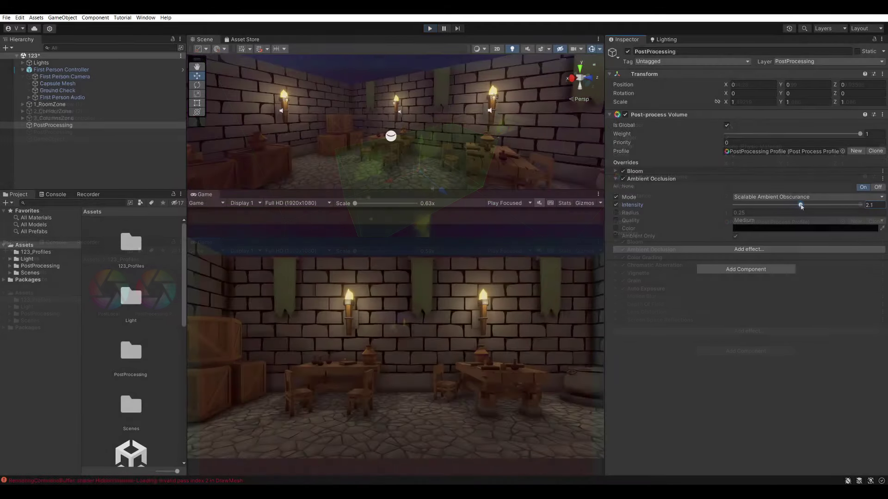
# Raise global ambient occlusion intensity, compare Color Grading and Lift toggles, and increase vignette smoothness.
pyautogui.moveTo(749, 205)
pyautogui.mouseDown()
pyautogui.moveTo(791, 204)
pyautogui.moveTo(778, 206)
pyautogui.mouseUp()
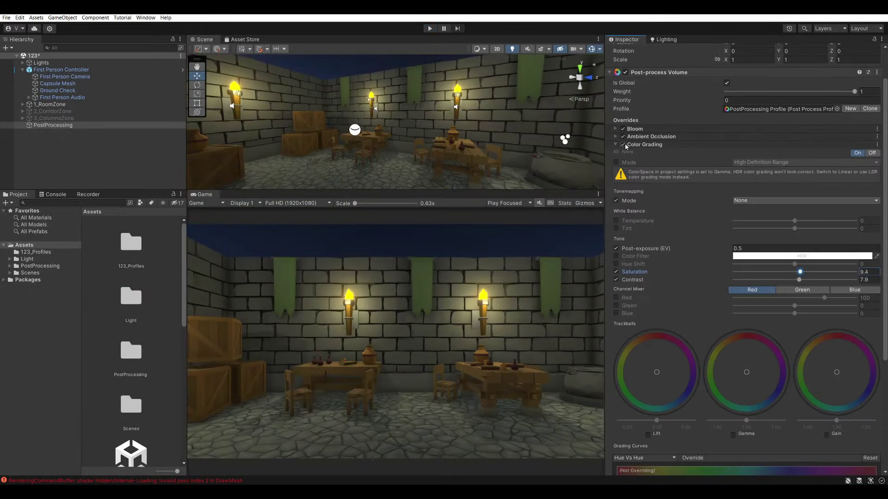
pyautogui.click(624, 145)
pyautogui.click(623, 145)
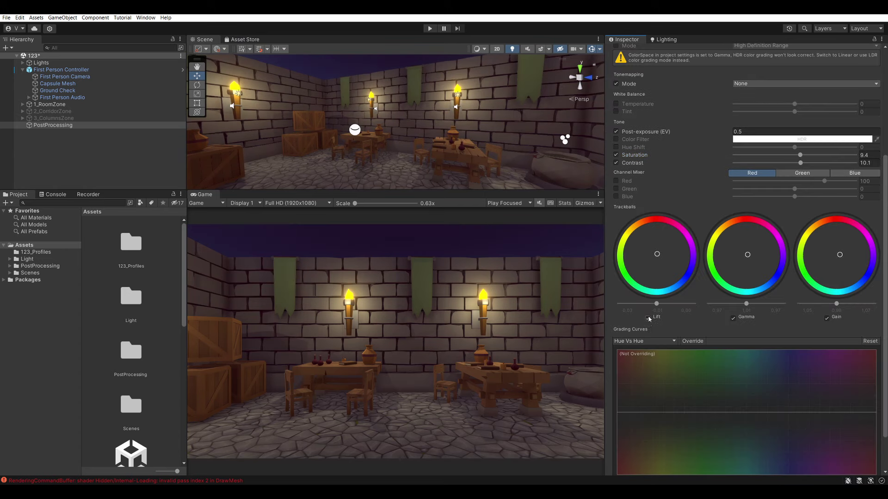
pyautogui.click(648, 318)
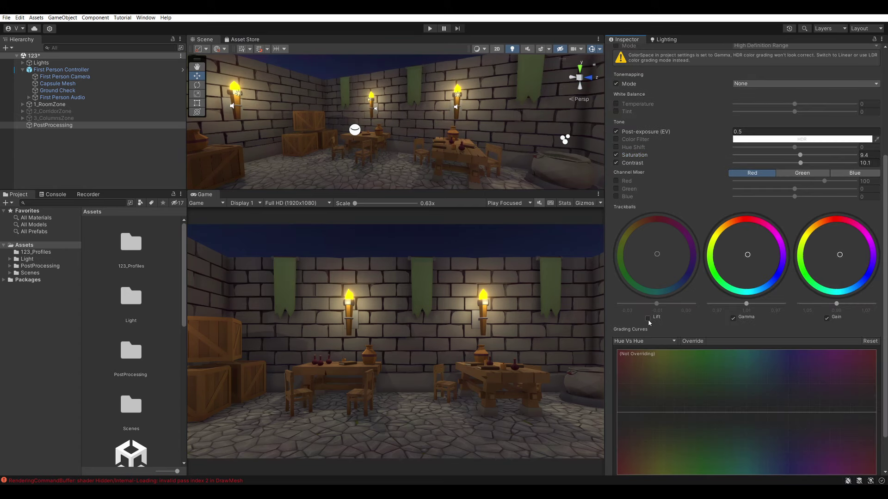
pyautogui.click(648, 318)
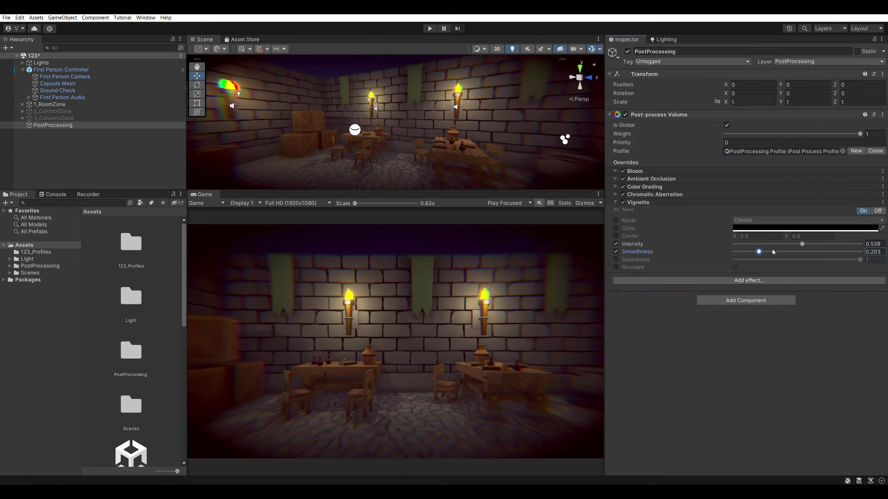
pyautogui.moveTo(759, 253); pyautogui.dragTo(866, 281)
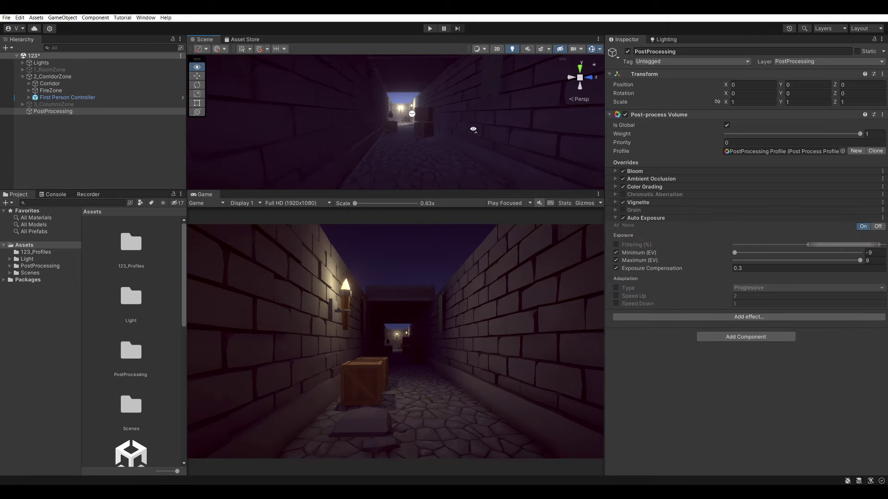
pyautogui.moveTo(473, 130)
pyautogui.mouseDown(button='right')
pyautogui.moveTo(633, 178)
pyautogui.moveTo(665, 227)
pyautogui.mouseUp(button='right')
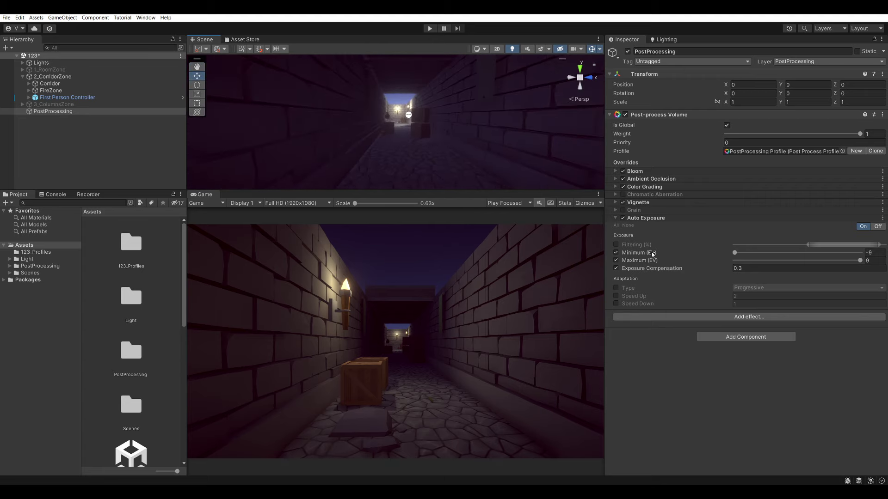